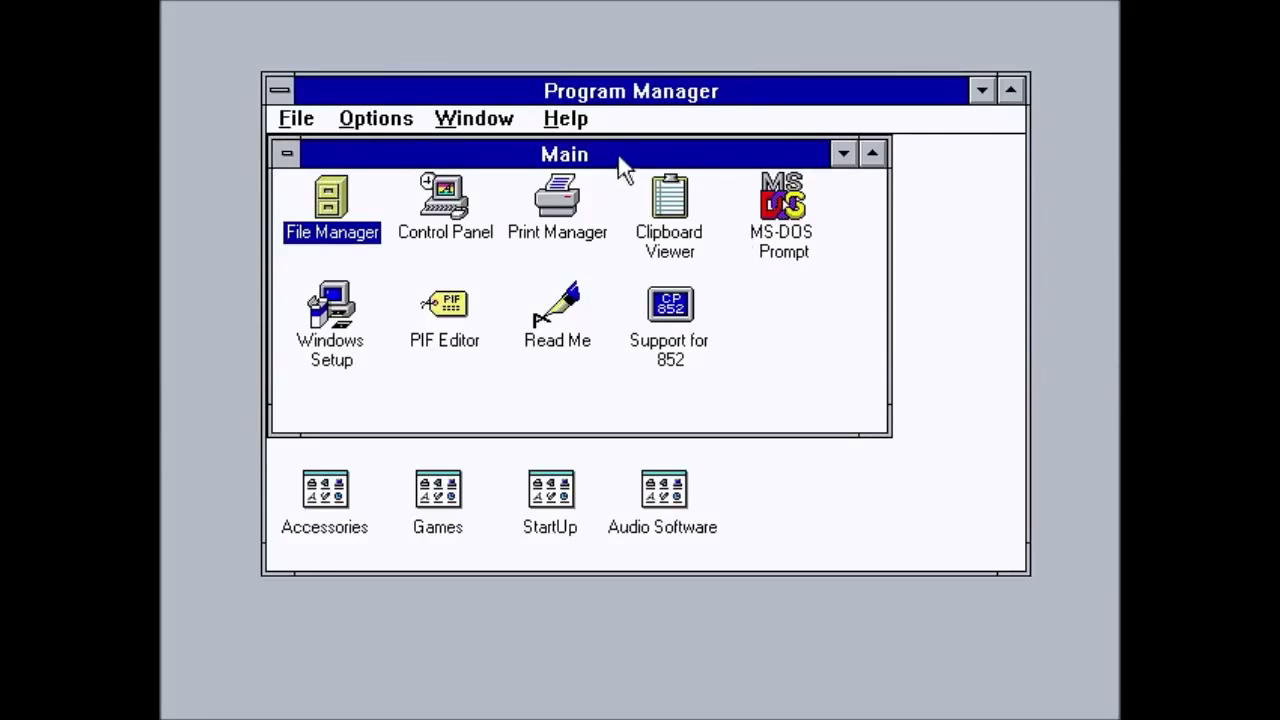
# - View the version, licence and memory information for Program Manager, and close it
pyautogui.click(579, 125)
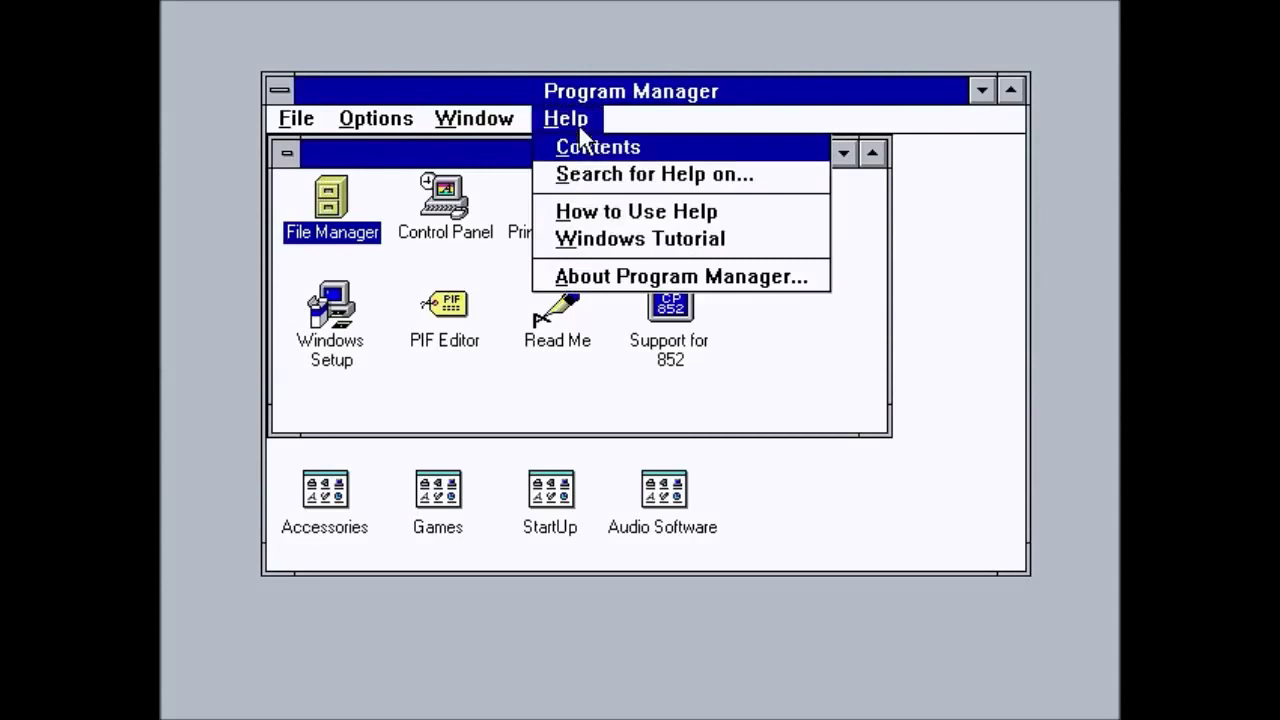
pyautogui.click(598, 276)
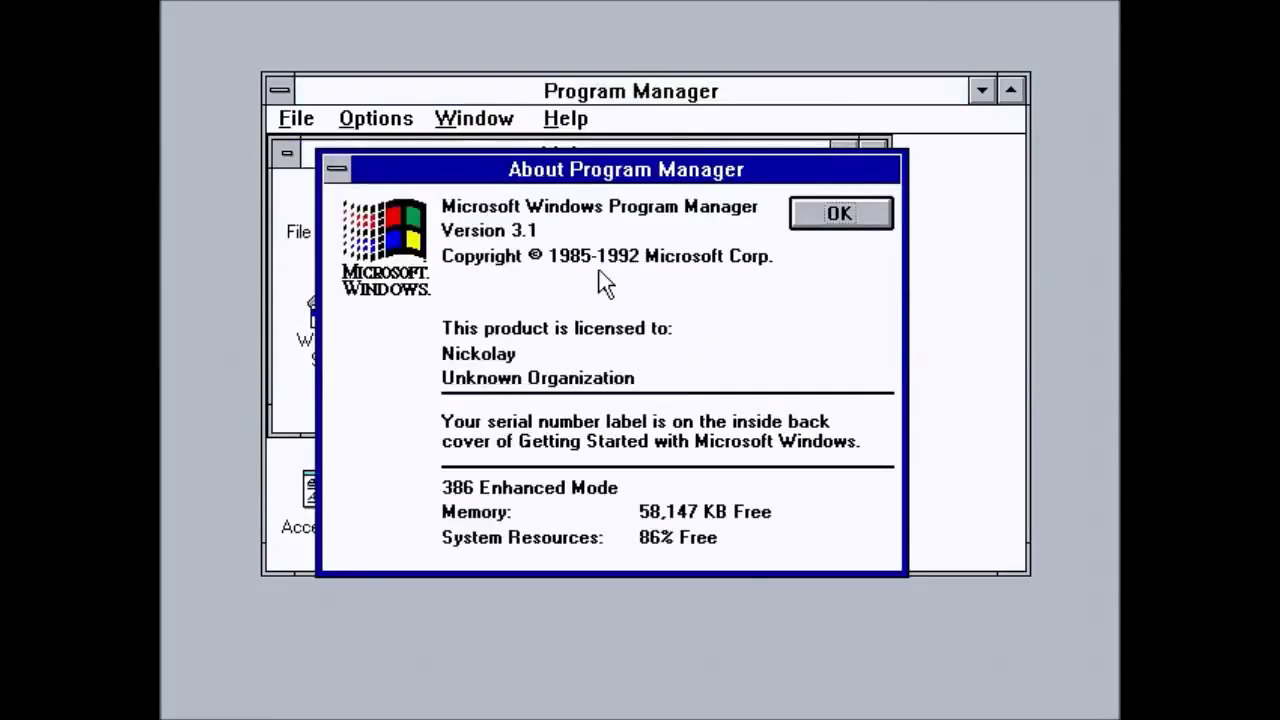
pyautogui.click(811, 217)
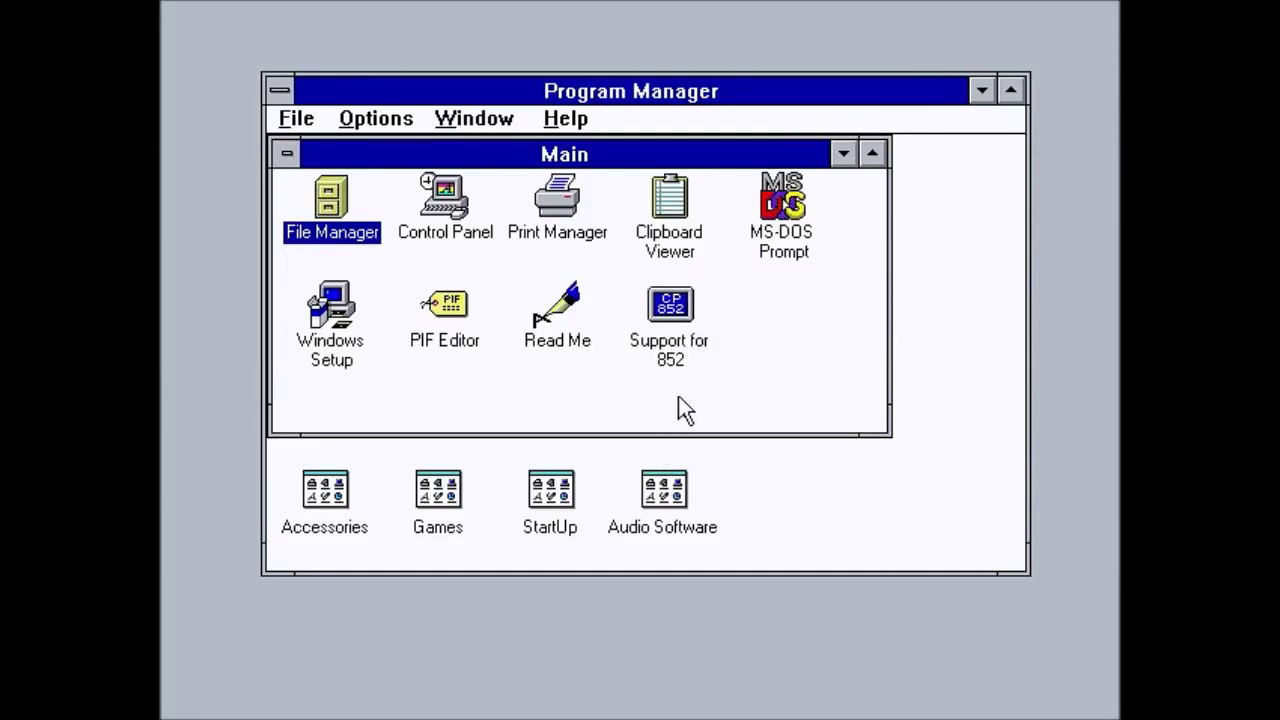
# - Open File Manager, display the contents of the windows folder on drive C, and maximize the window after minimizing and restoring it
pyautogui.doubleClick(329, 194)
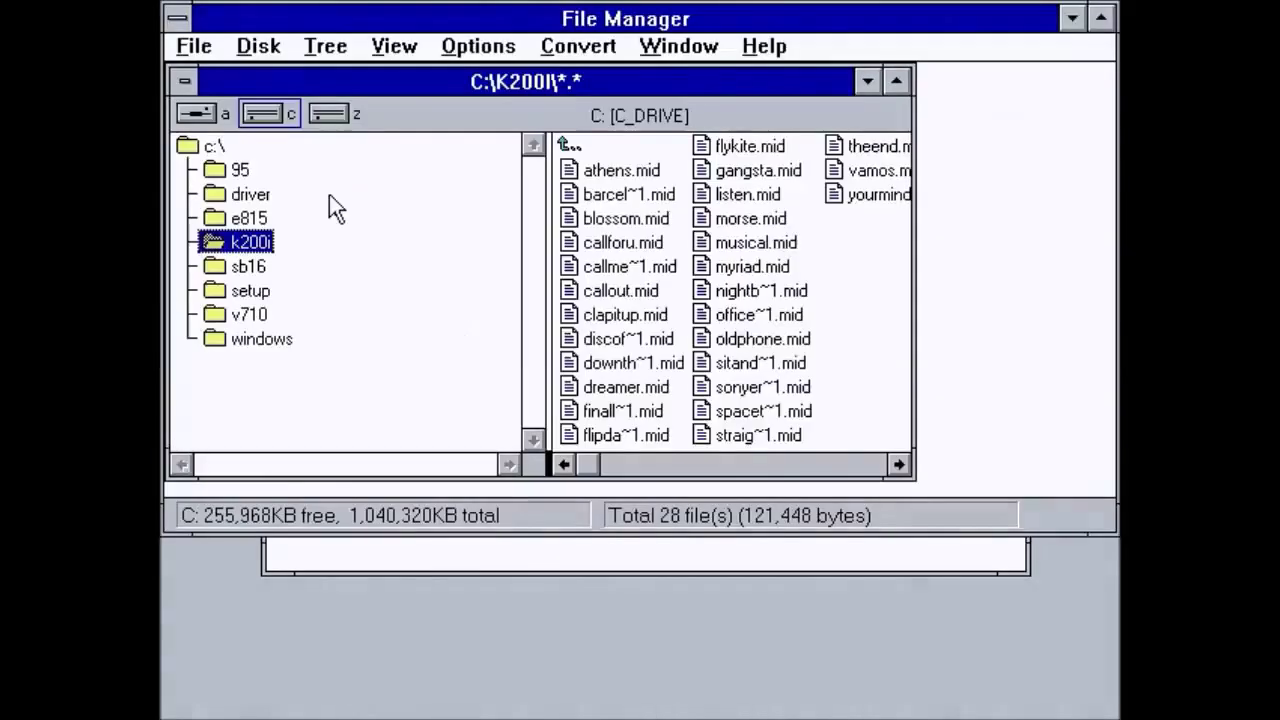
pyautogui.click(258, 340)
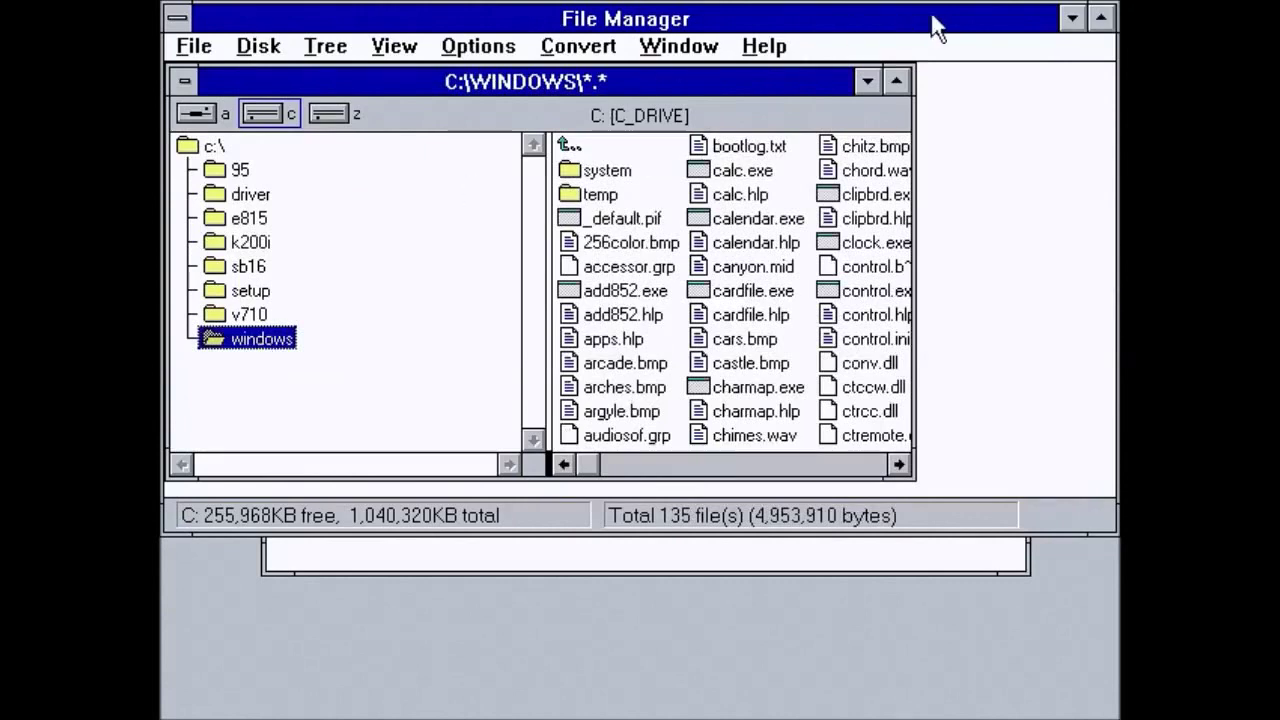
pyautogui.click(1070, 26)
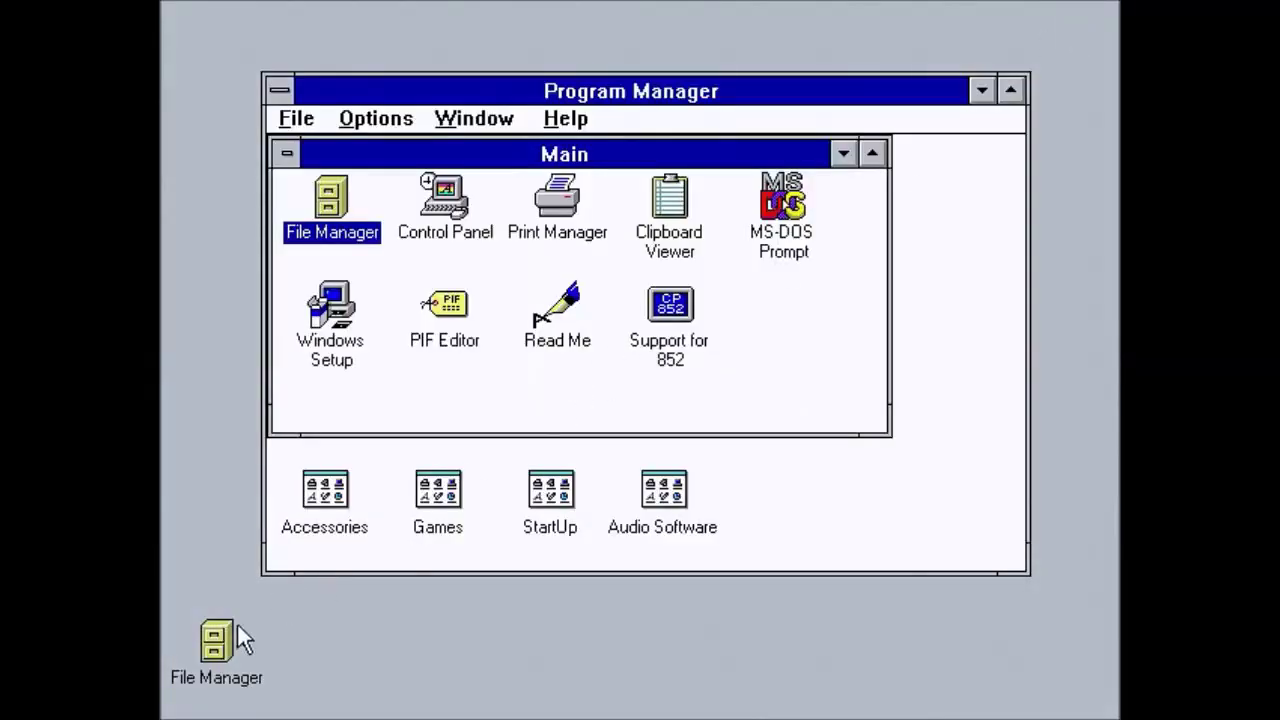
pyautogui.doubleClick(242, 641)
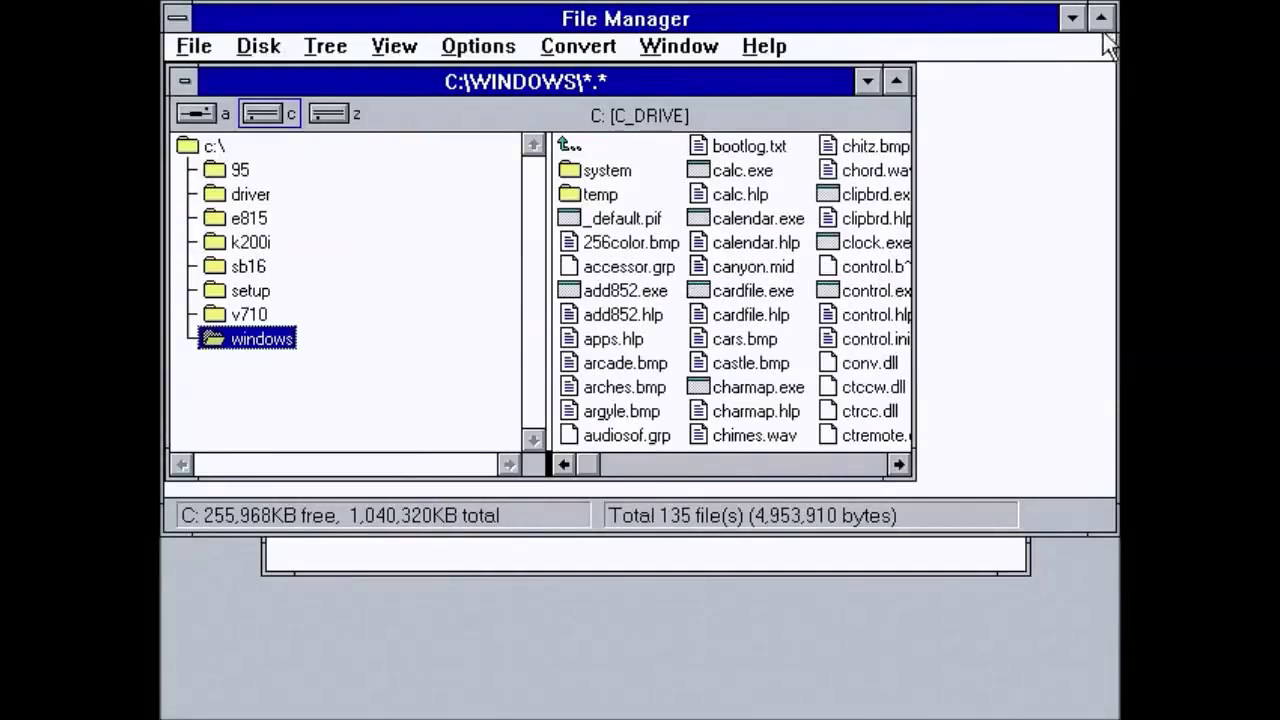
pyautogui.click(1102, 20)
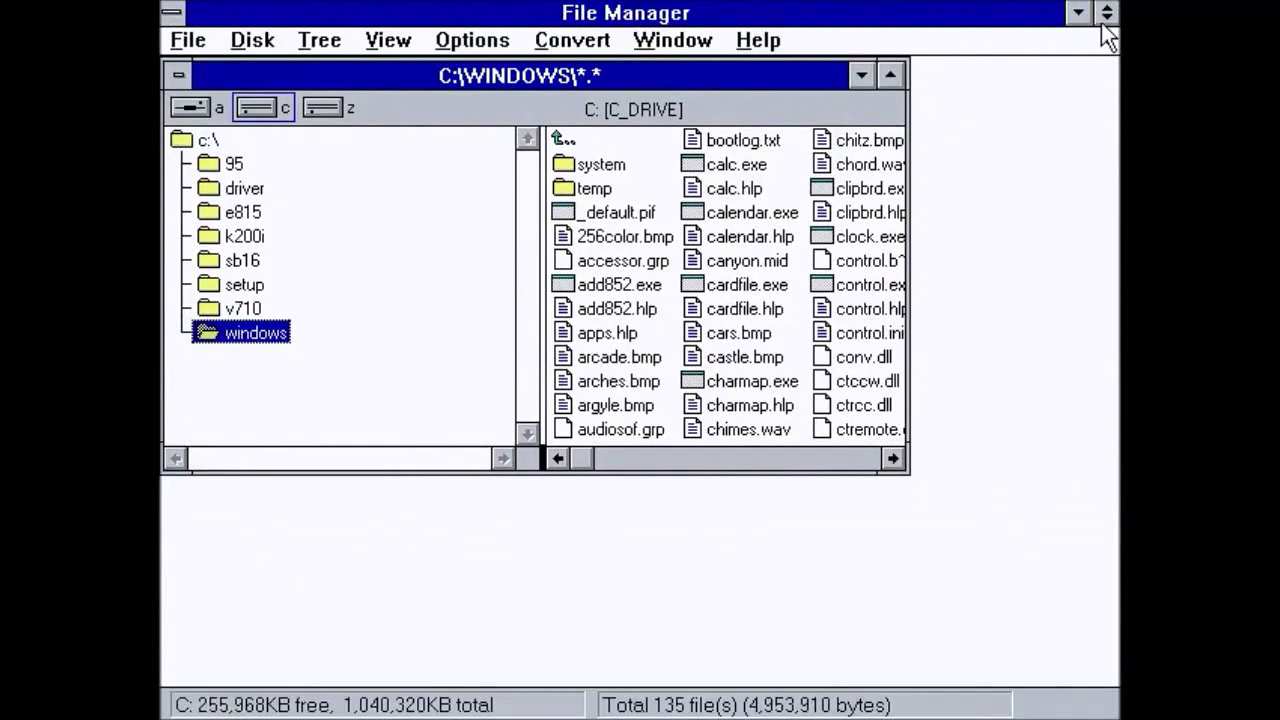
# - Restart File Manager and examine its available file, disk, tree, view, conversion and window commands
pyautogui.doubleClick(173, 16)
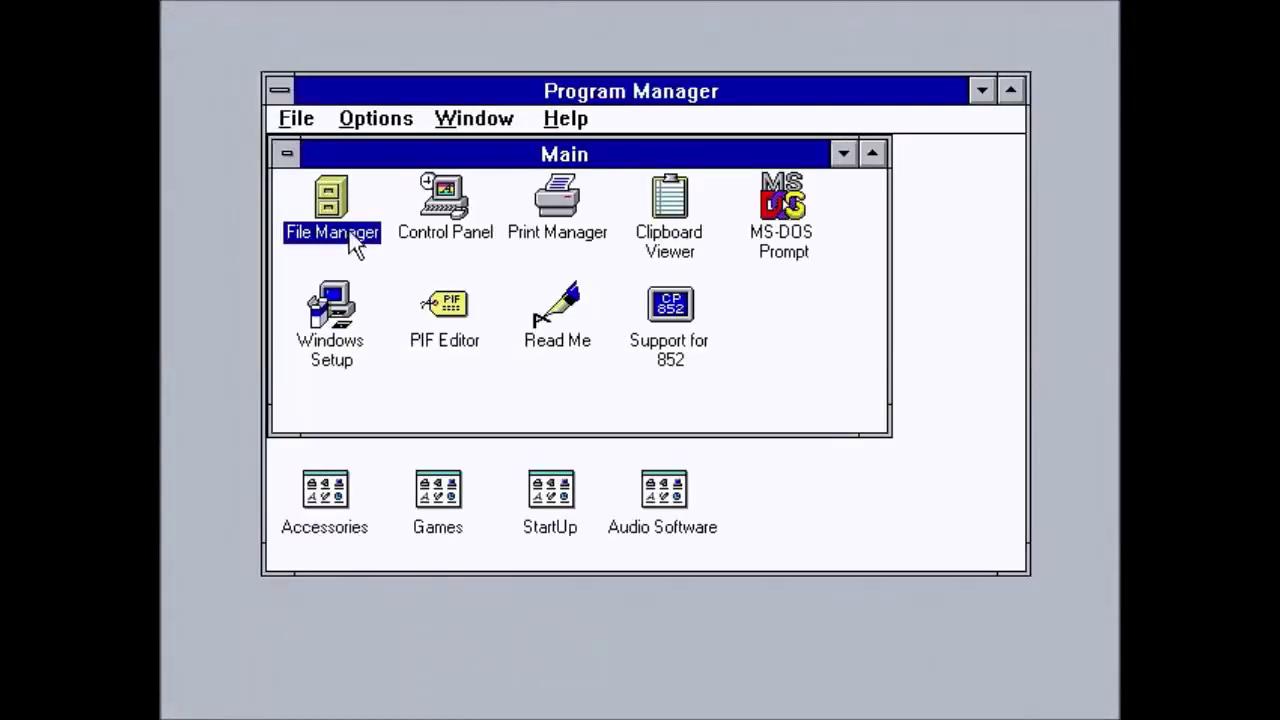
pyautogui.doubleClick(350, 238)
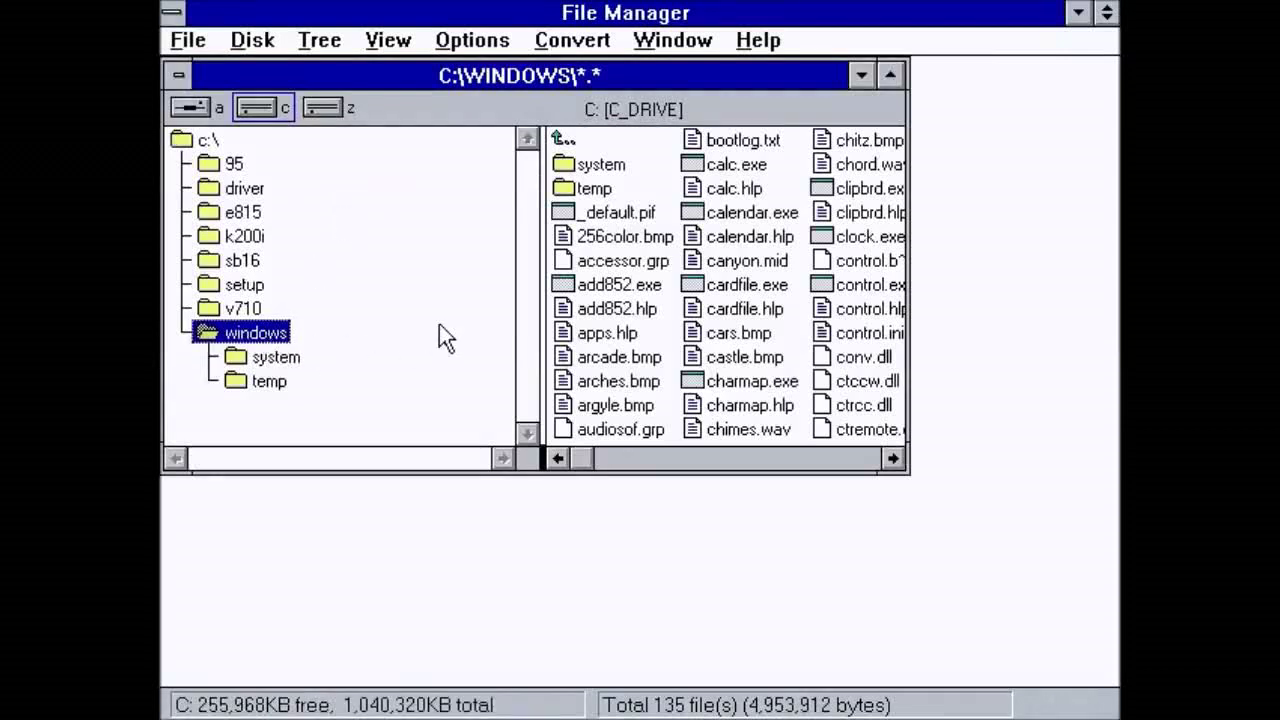
pyautogui.click(176, 41)
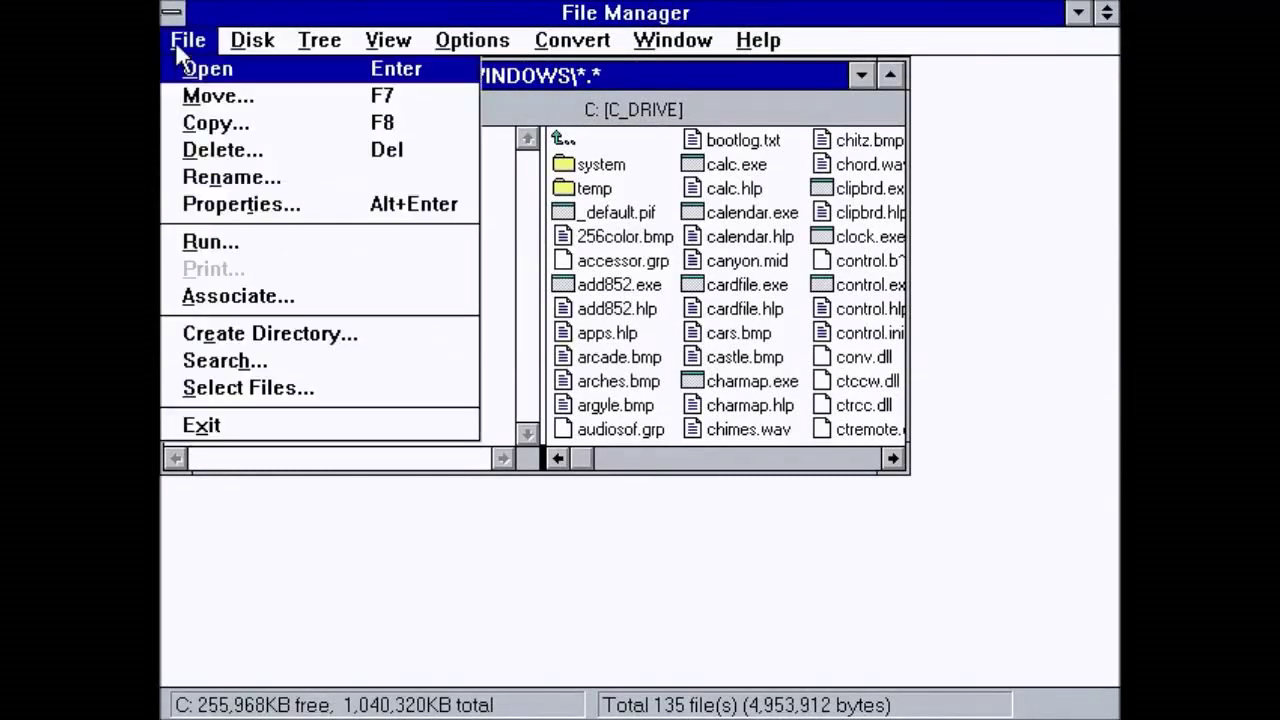
pyautogui.click(252, 42)
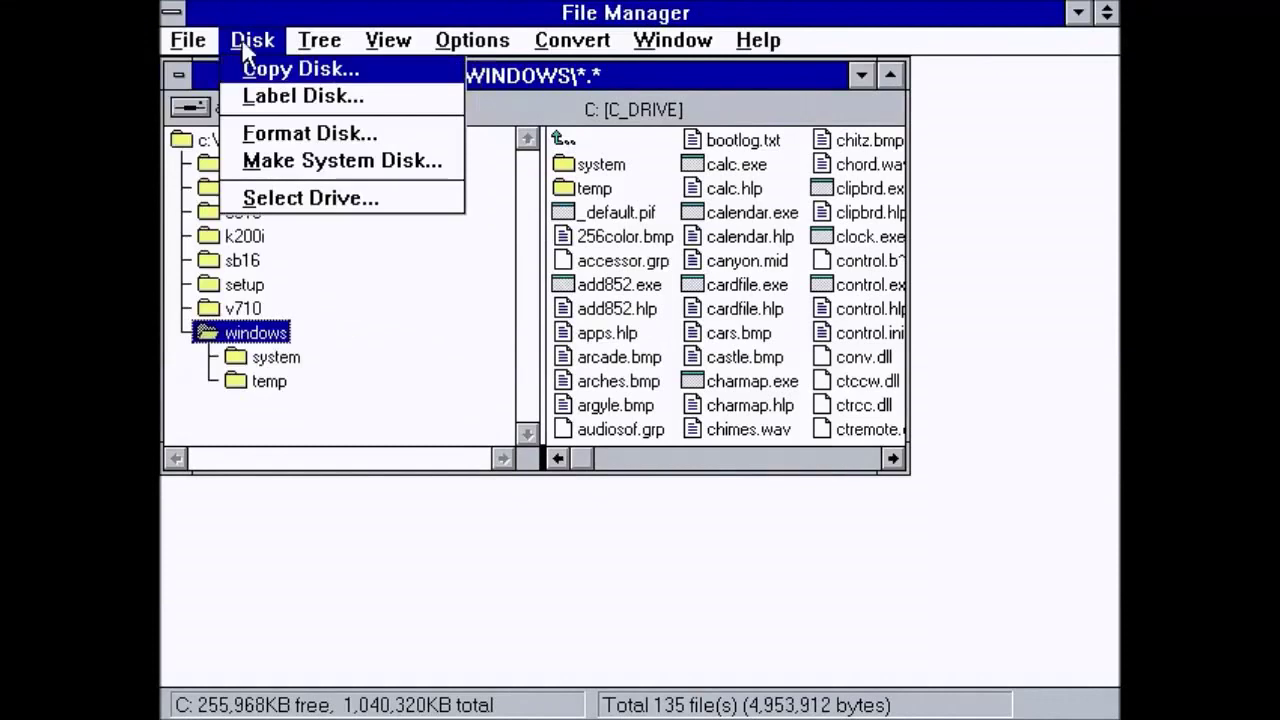
pyautogui.click(316, 42)
pyautogui.click(414, 44)
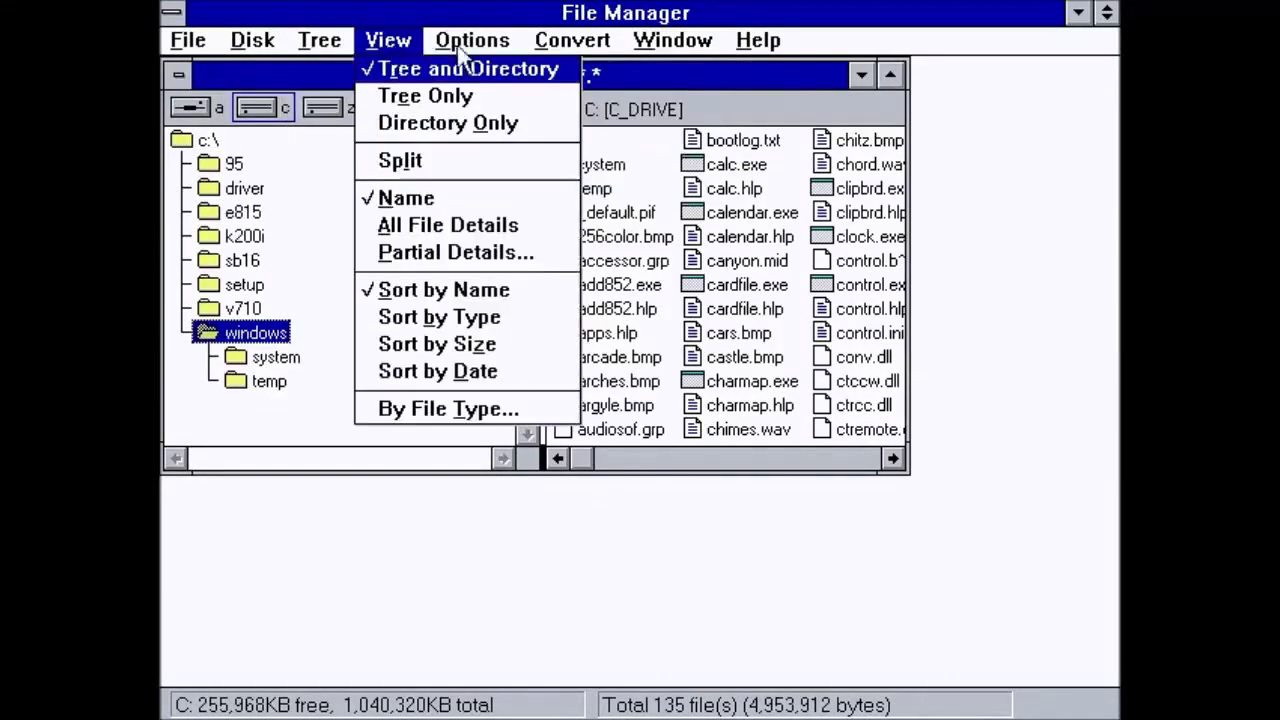
pyautogui.click(468, 44)
pyautogui.click(568, 44)
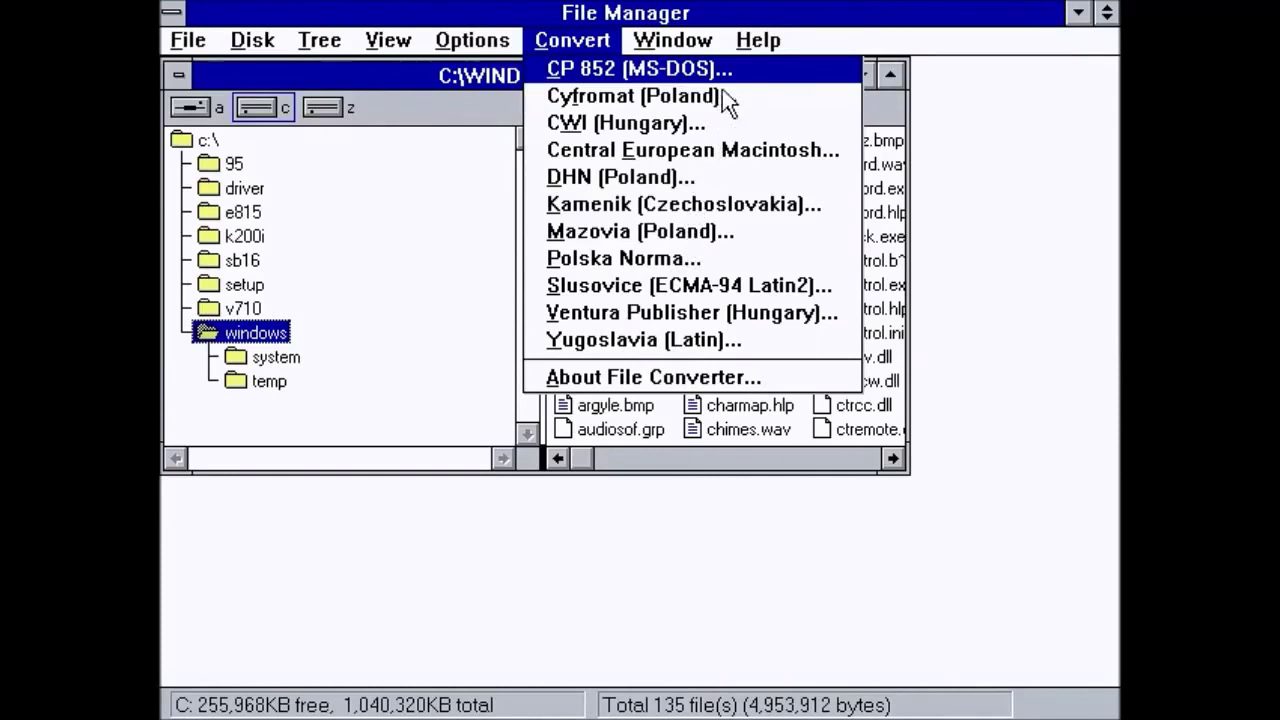
pyautogui.press('Right')
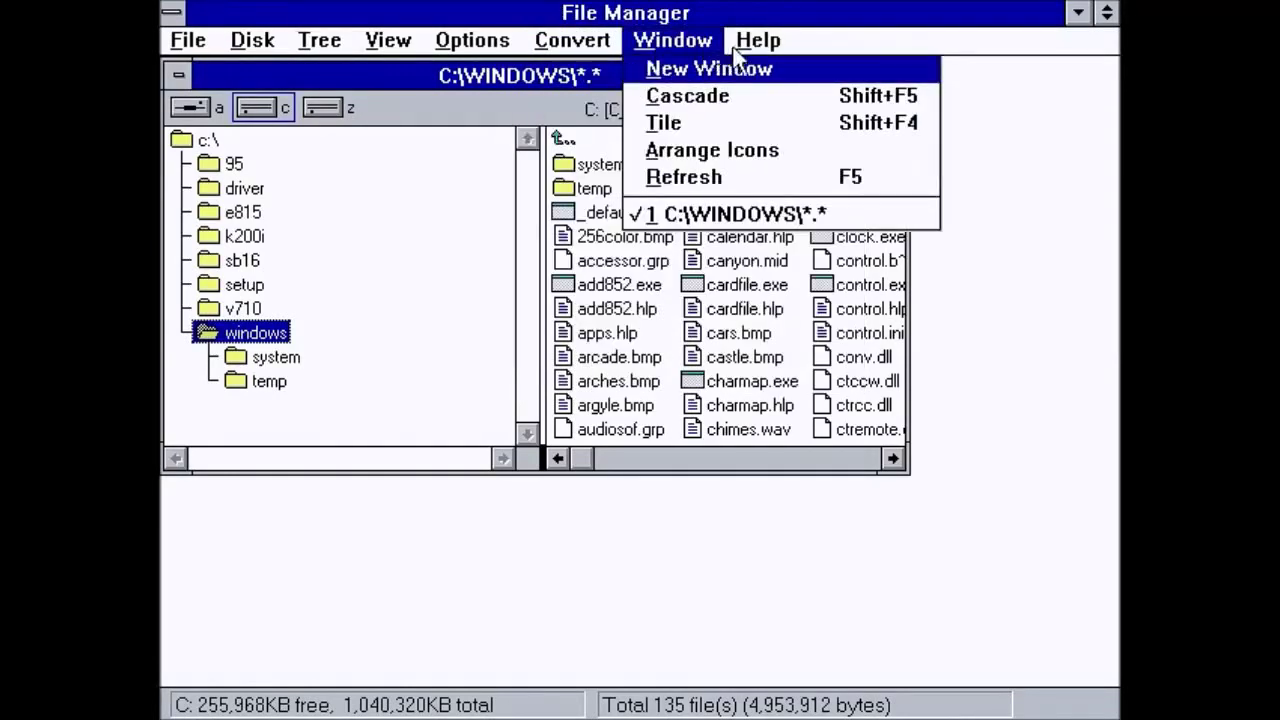
pyautogui.click(849, 9)
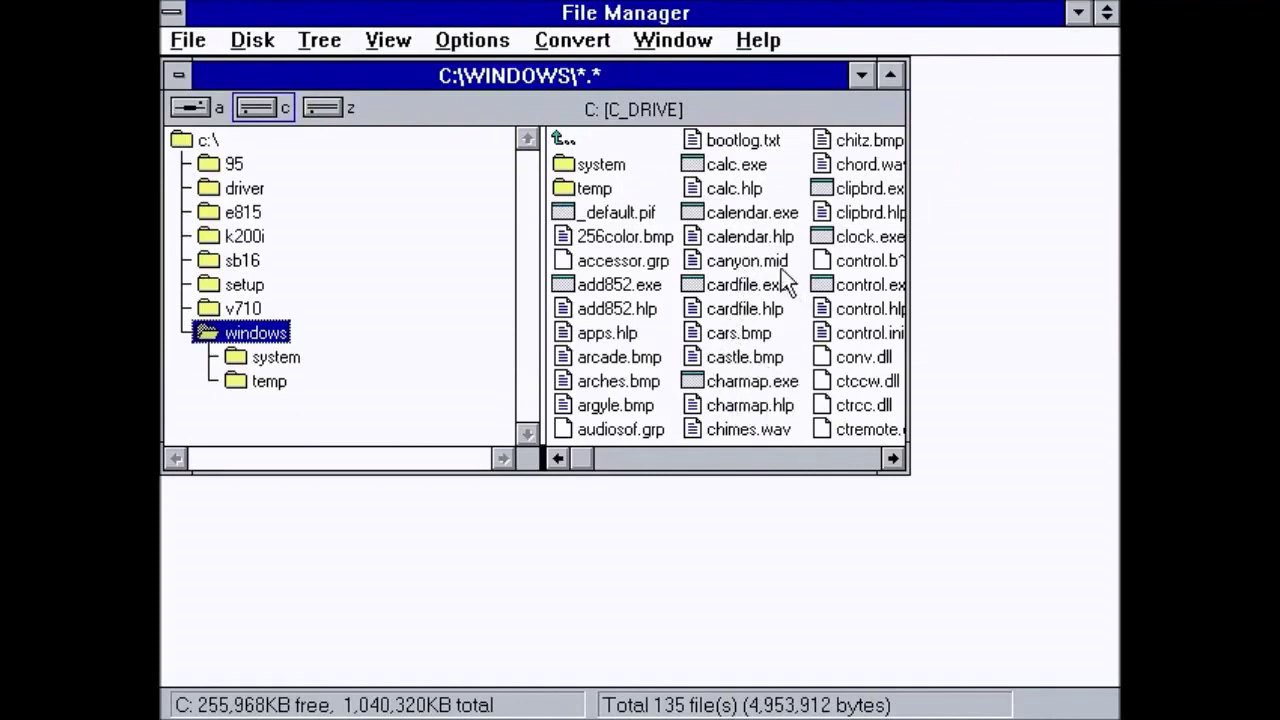
# - Play canyon.mid from the windows folder in Media Player, skipping ahead in the track, and close both programs
pyautogui.doubleClick(752, 263)
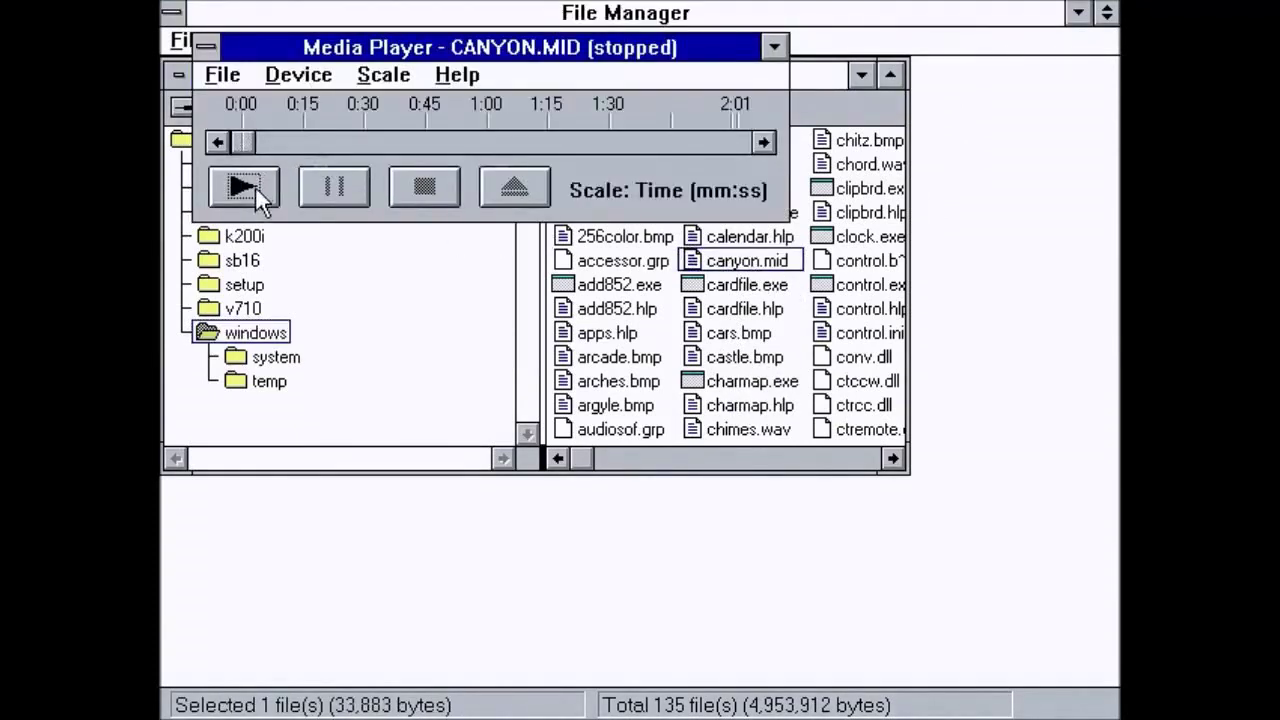
pyautogui.click(244, 187)
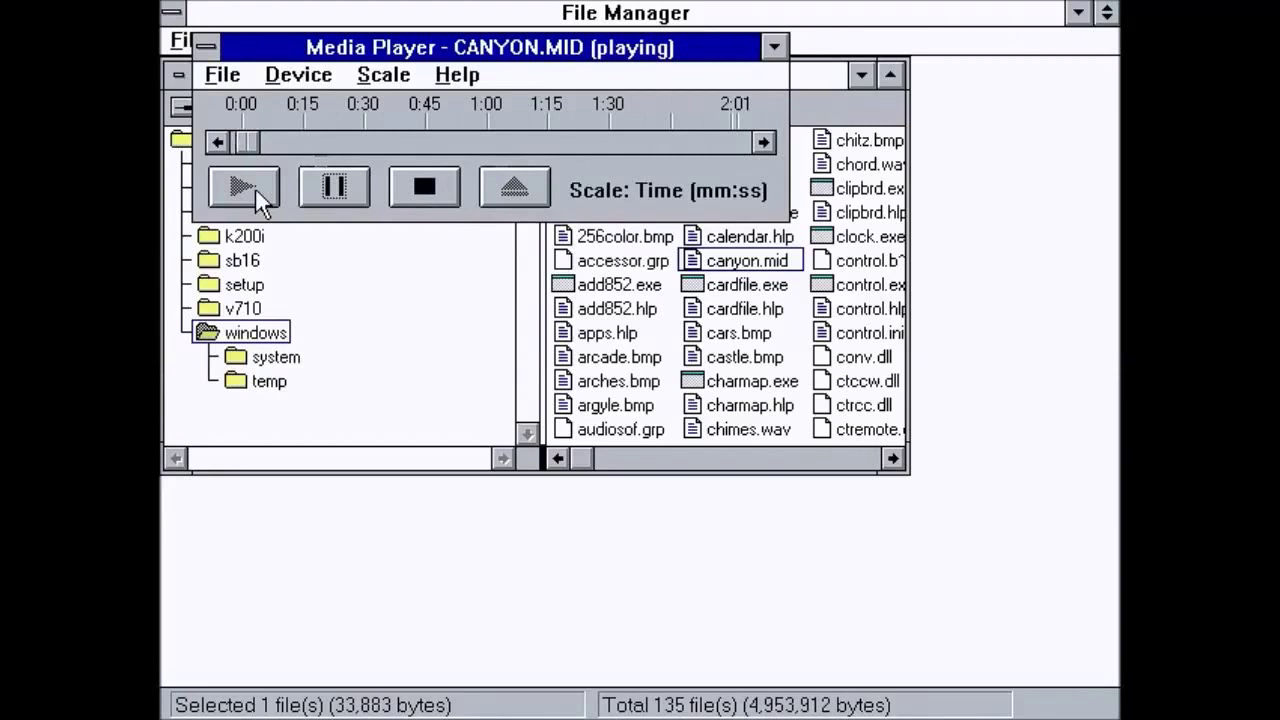
pyautogui.moveTo(250, 143); pyautogui.dragTo(619, 137)
pyautogui.doubleClick(212, 50)
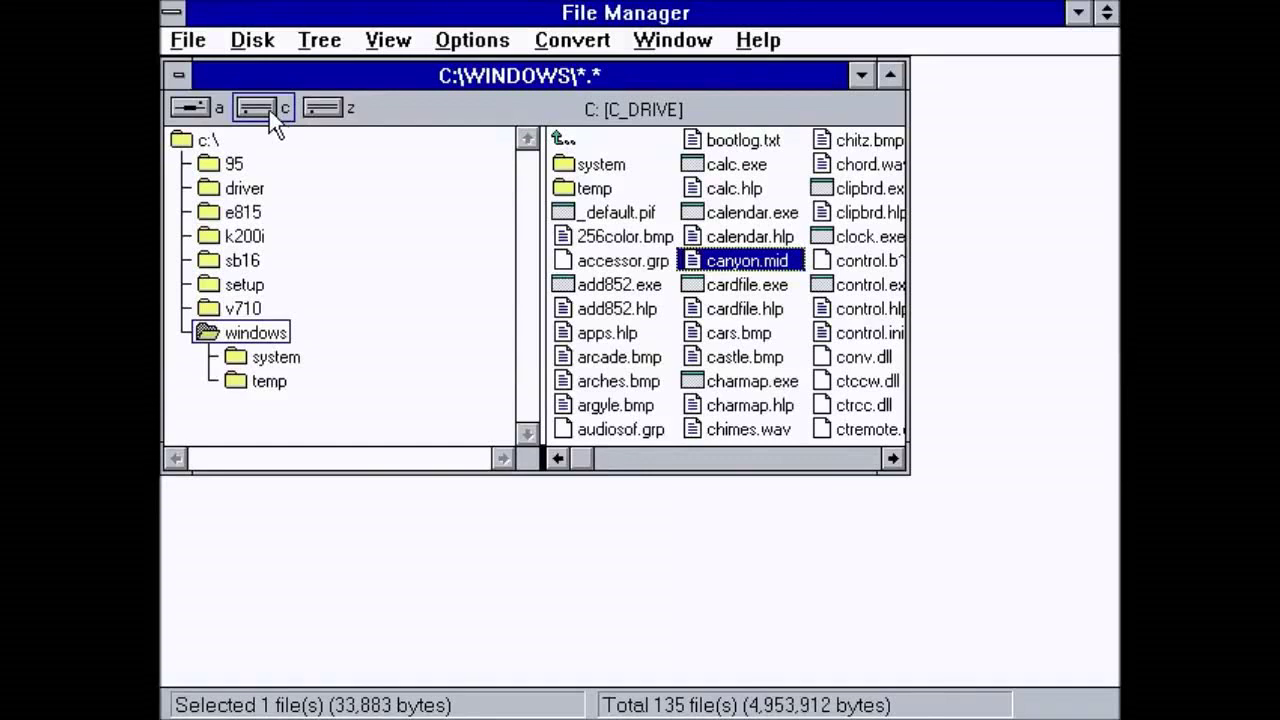
pyautogui.doubleClick(172, 18)
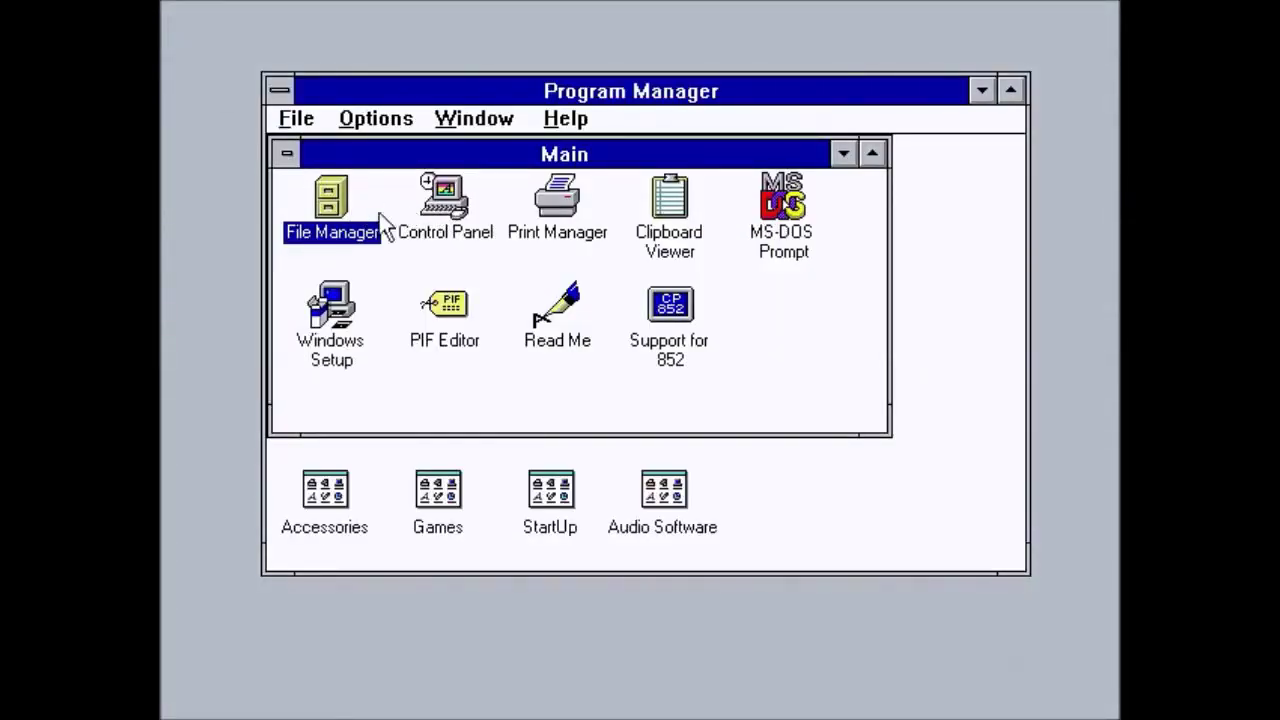
# - Open Control Panel and view the screen color scheme settings without changing them
pyautogui.doubleClick(446, 202)
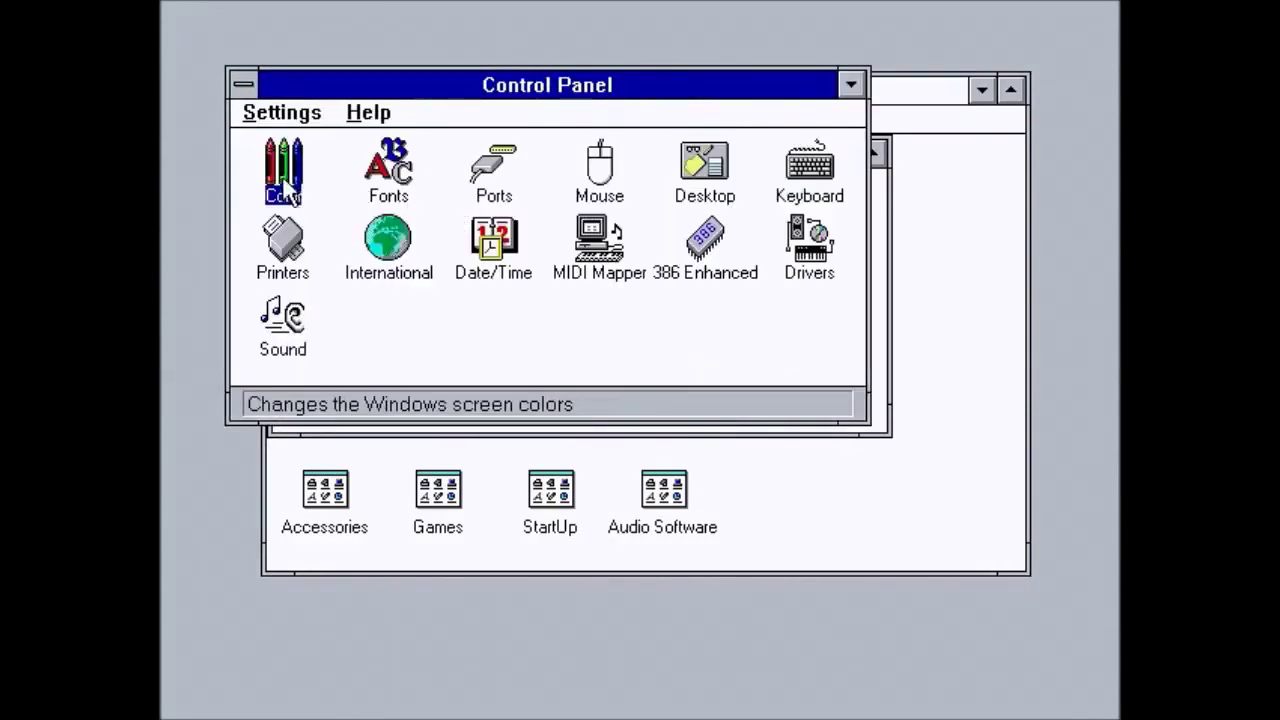
pyautogui.doubleClick(262, 172)
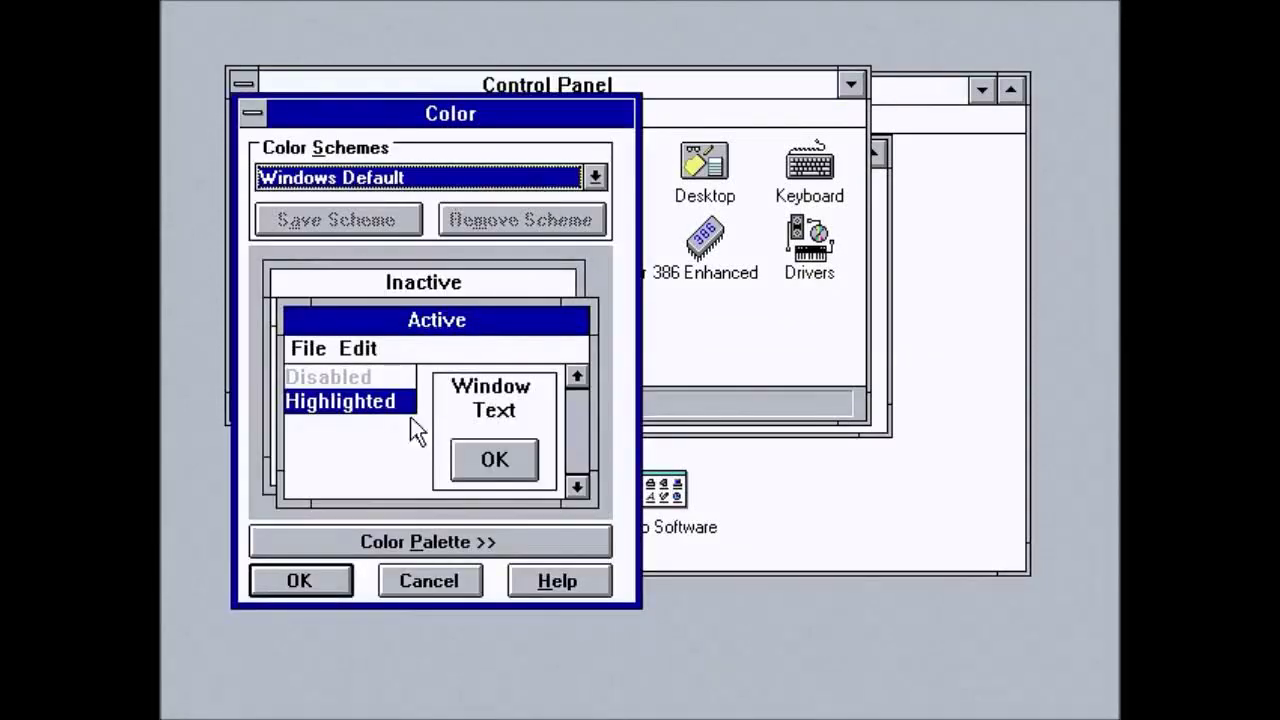
pyautogui.click(430, 578)
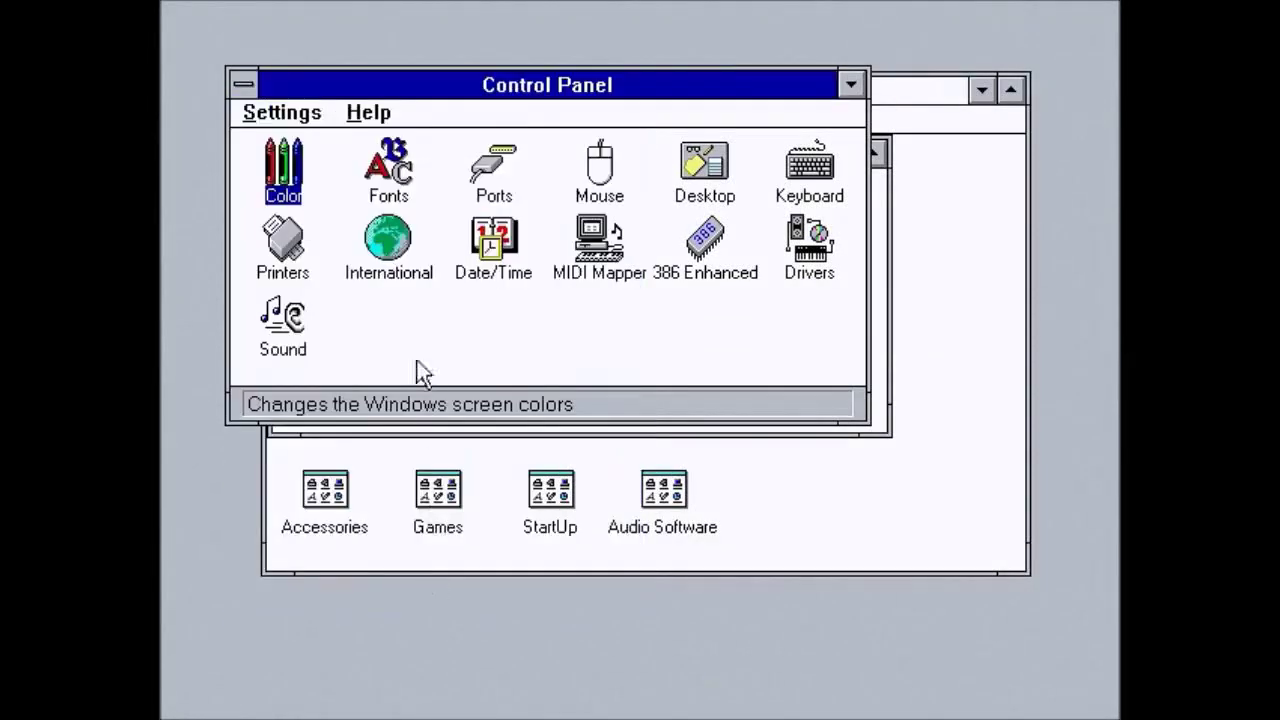
# - Inspect the Fonts settings and the serial Ports settings in Control Panel, closing each dialog
pyautogui.doubleClick(398, 190)
pyautogui.click(804, 197)
pyautogui.doubleClick(486, 180)
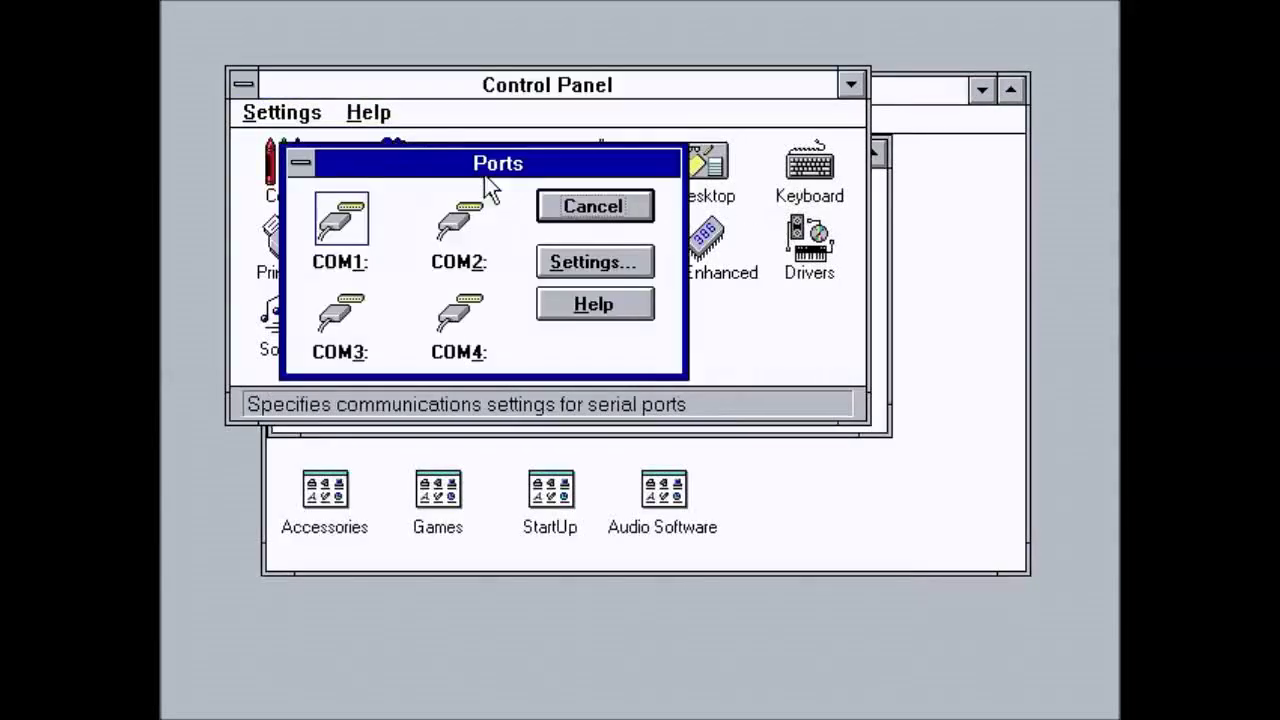
pyautogui.click(617, 212)
# - Review the Mouse settings and the Desktop settings in Control Panel, accepting both unchanged
pyautogui.doubleClick(590, 182)
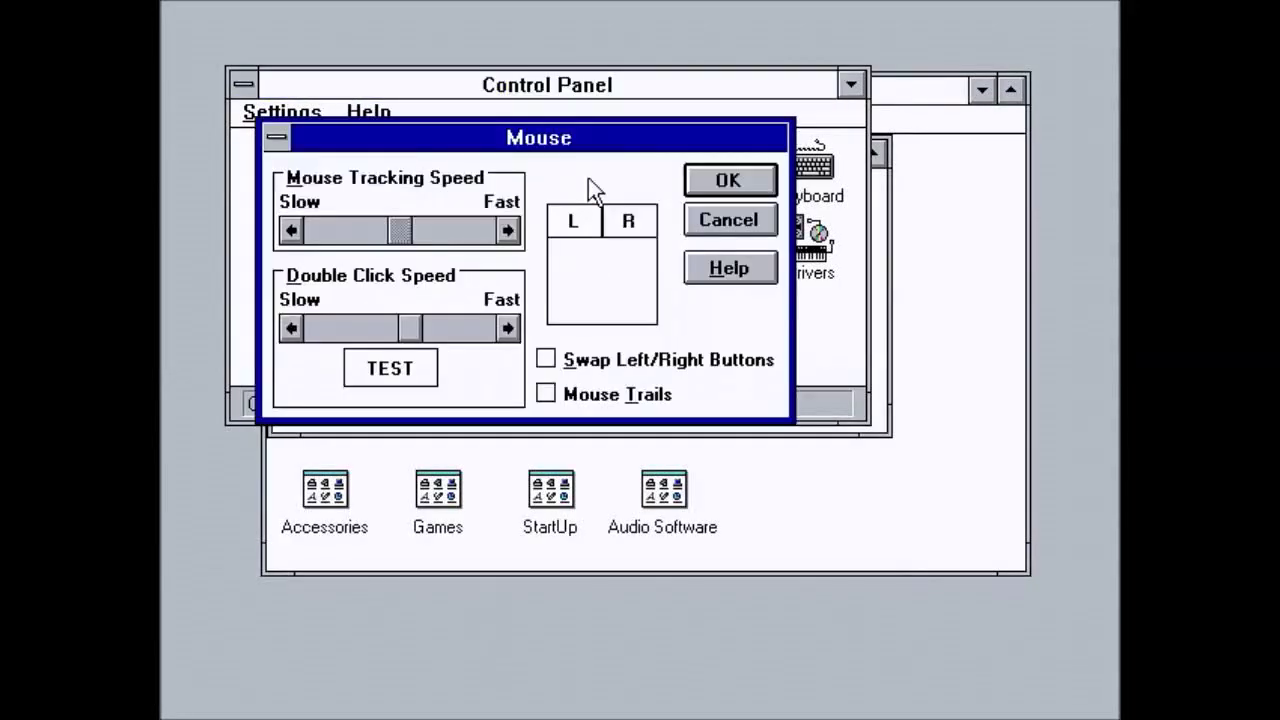
pyautogui.click(758, 180)
pyautogui.doubleClick(700, 172)
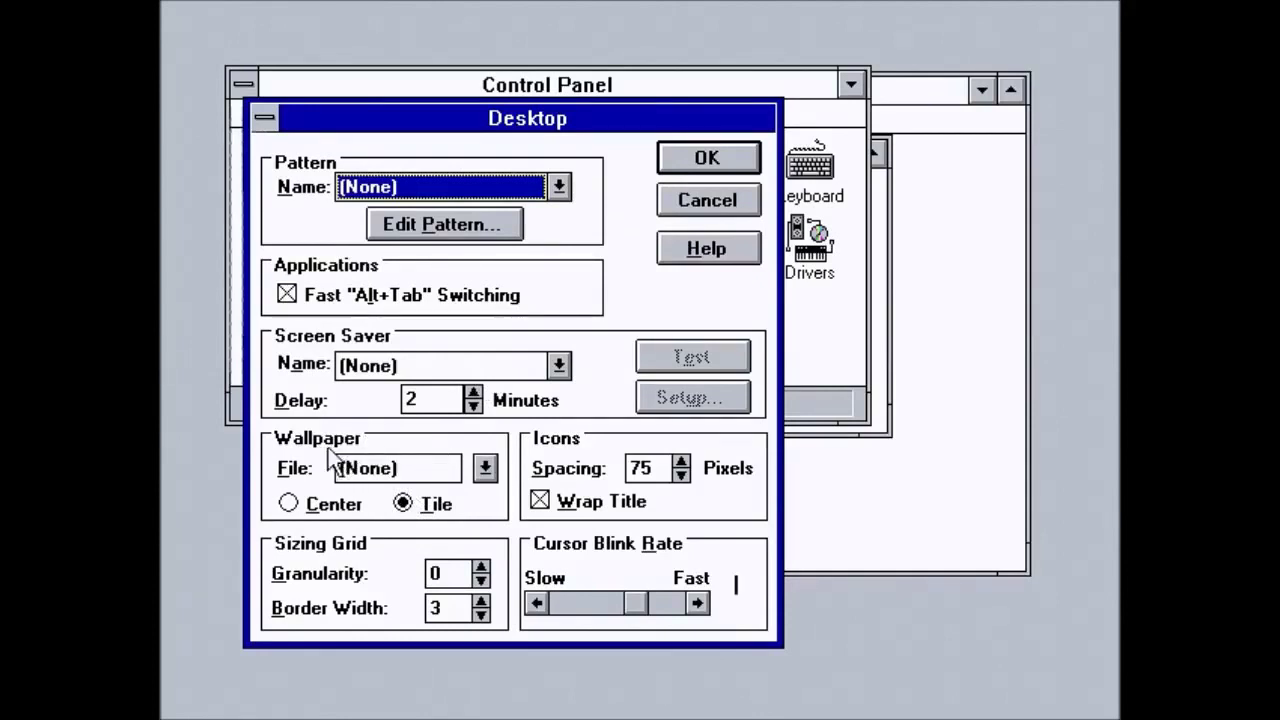
pyautogui.click(682, 166)
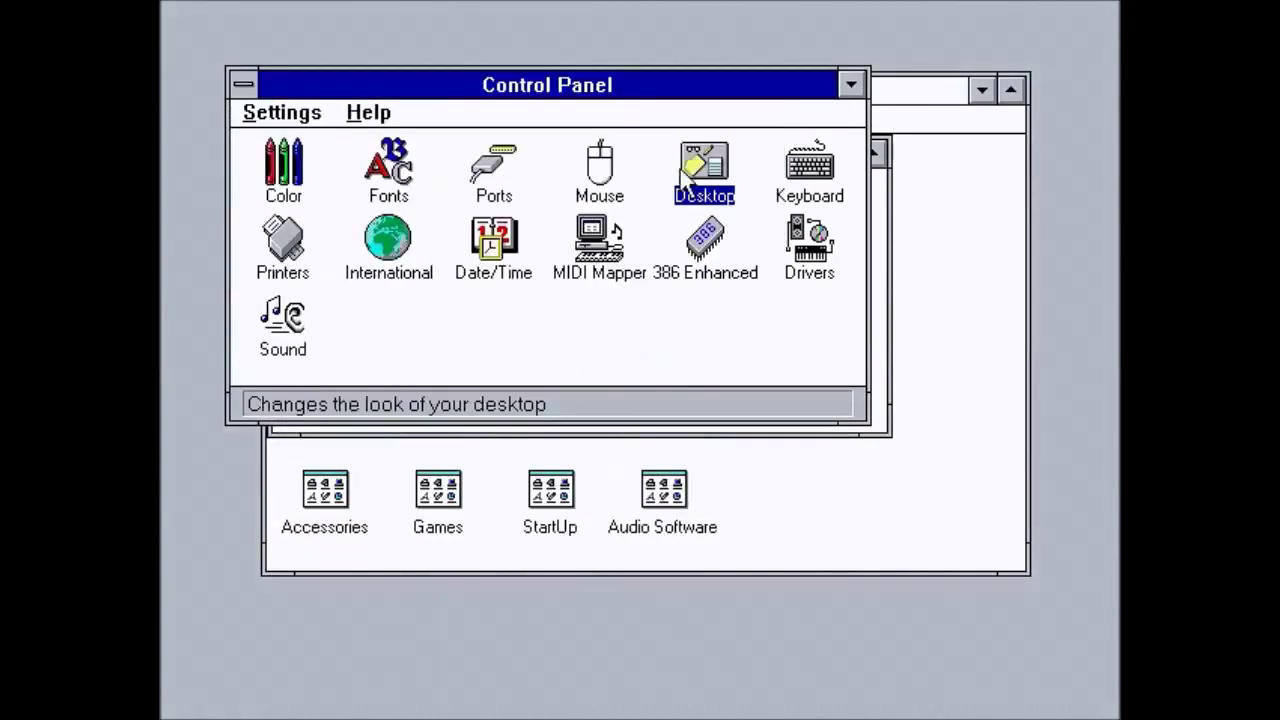
# - Check the Keyboard speed settings and the Printers setup in Control Panel, closing each dialog
pyautogui.doubleClick(811, 178)
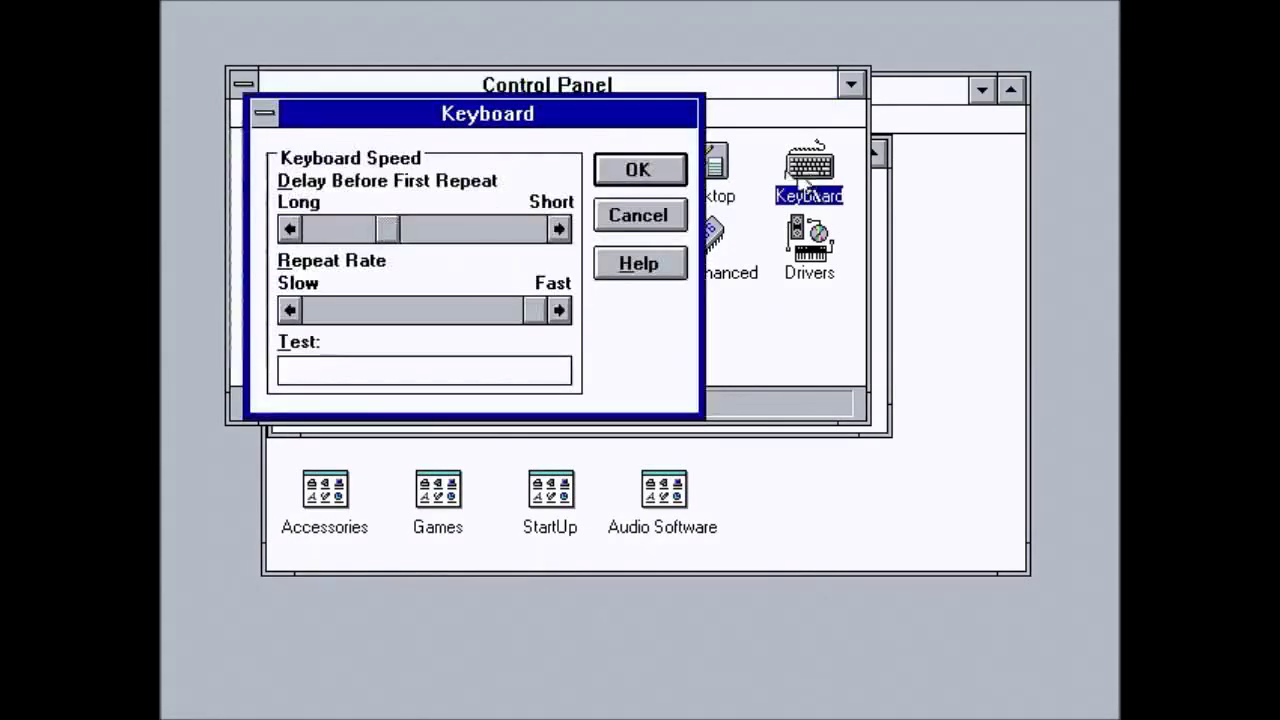
pyautogui.click(641, 172)
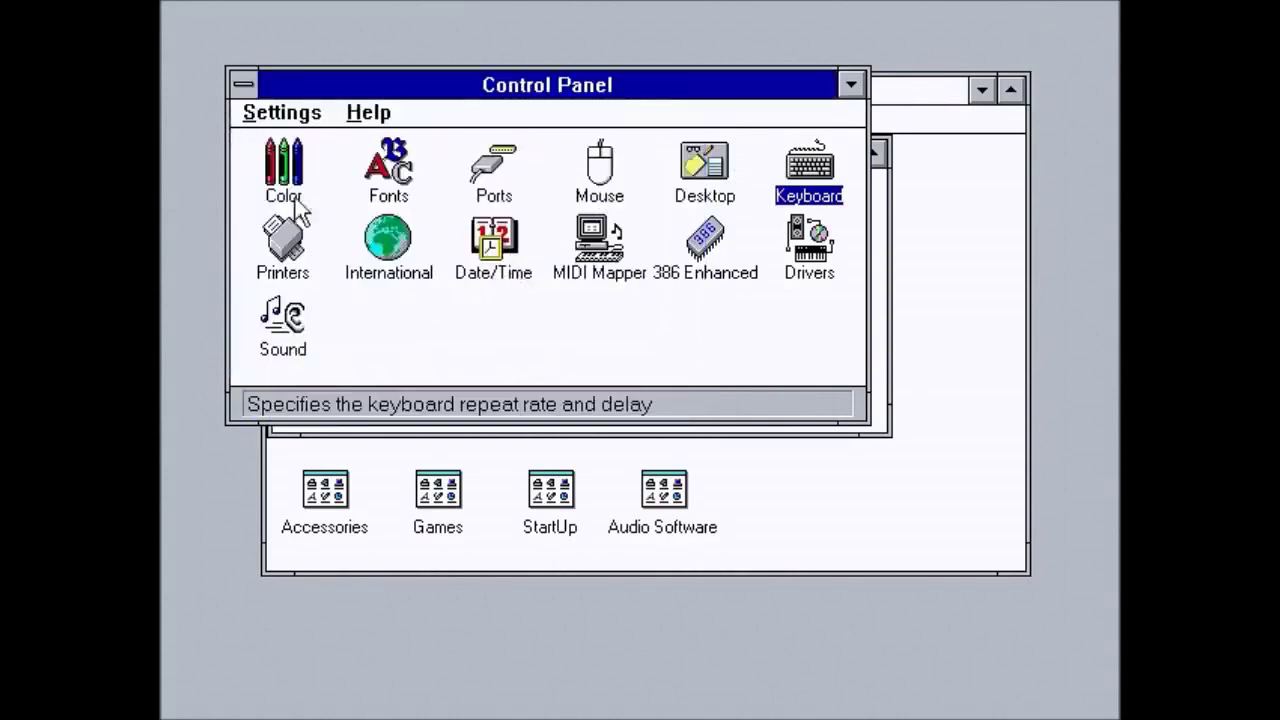
pyautogui.doubleClick(275, 262)
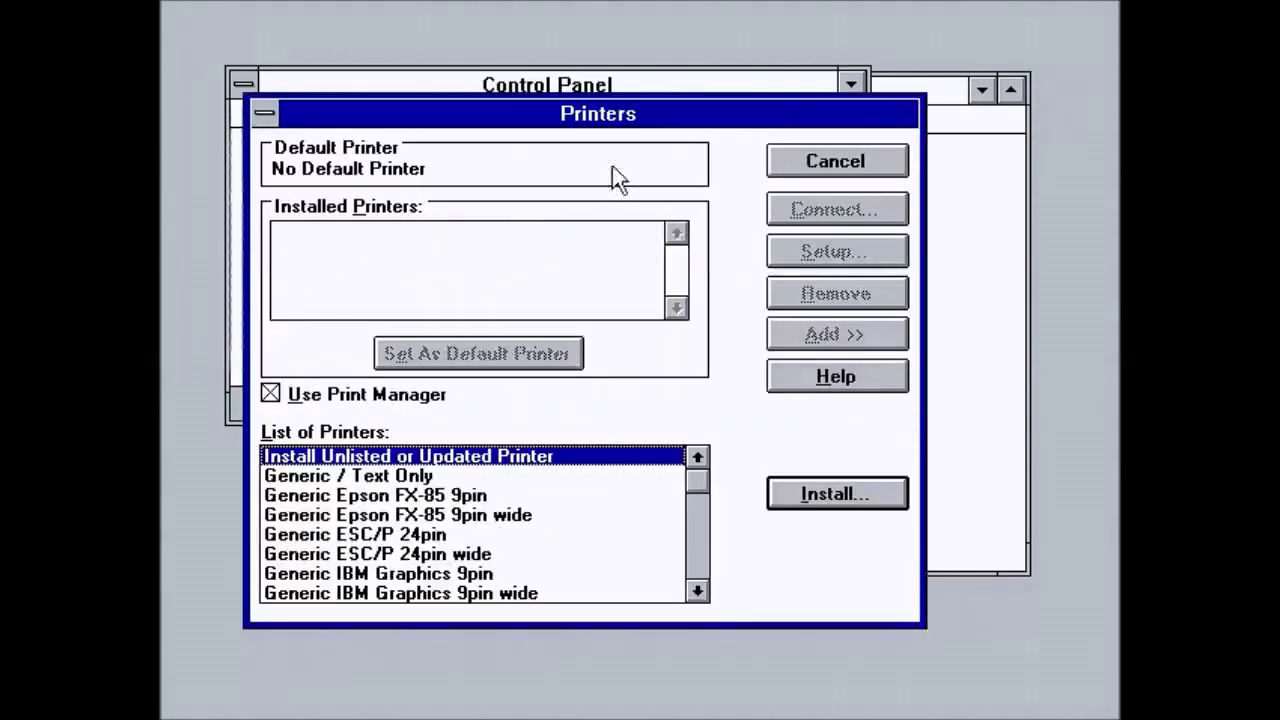
pyautogui.click(774, 162)
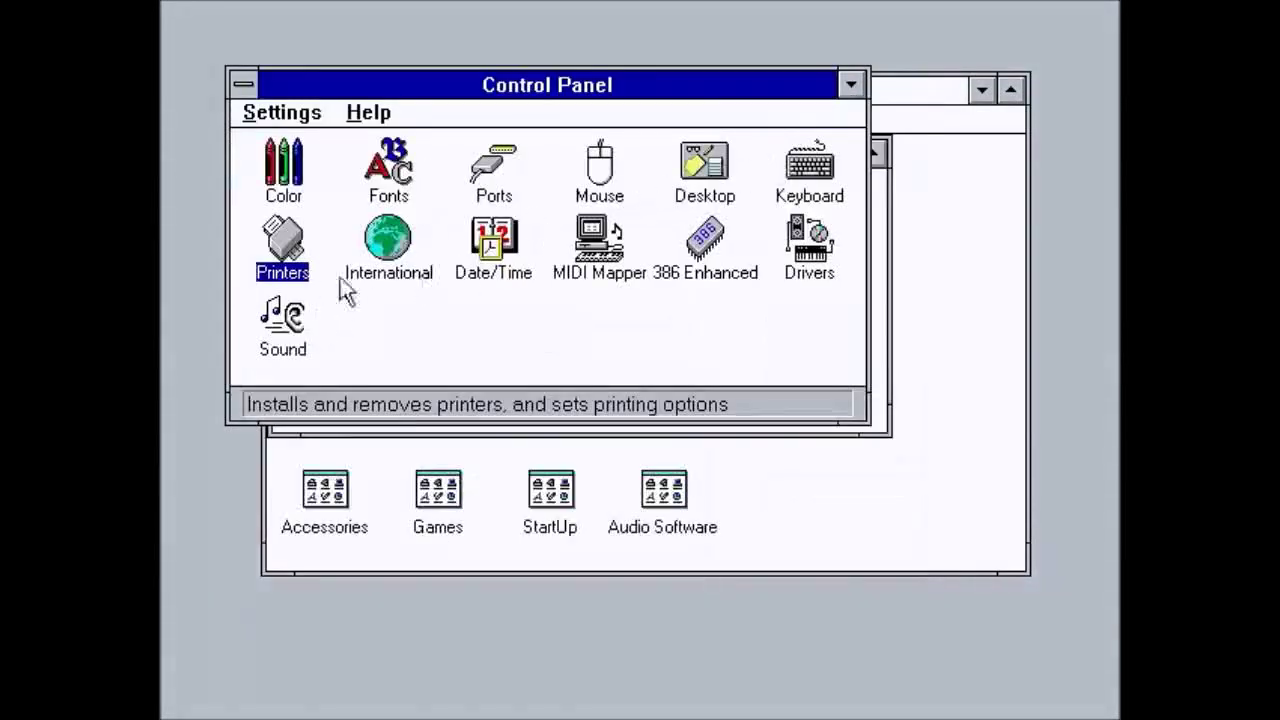
# - Examine the list of available countries in the International settings, cancelling without changing the selection
pyautogui.doubleClick(381, 280)
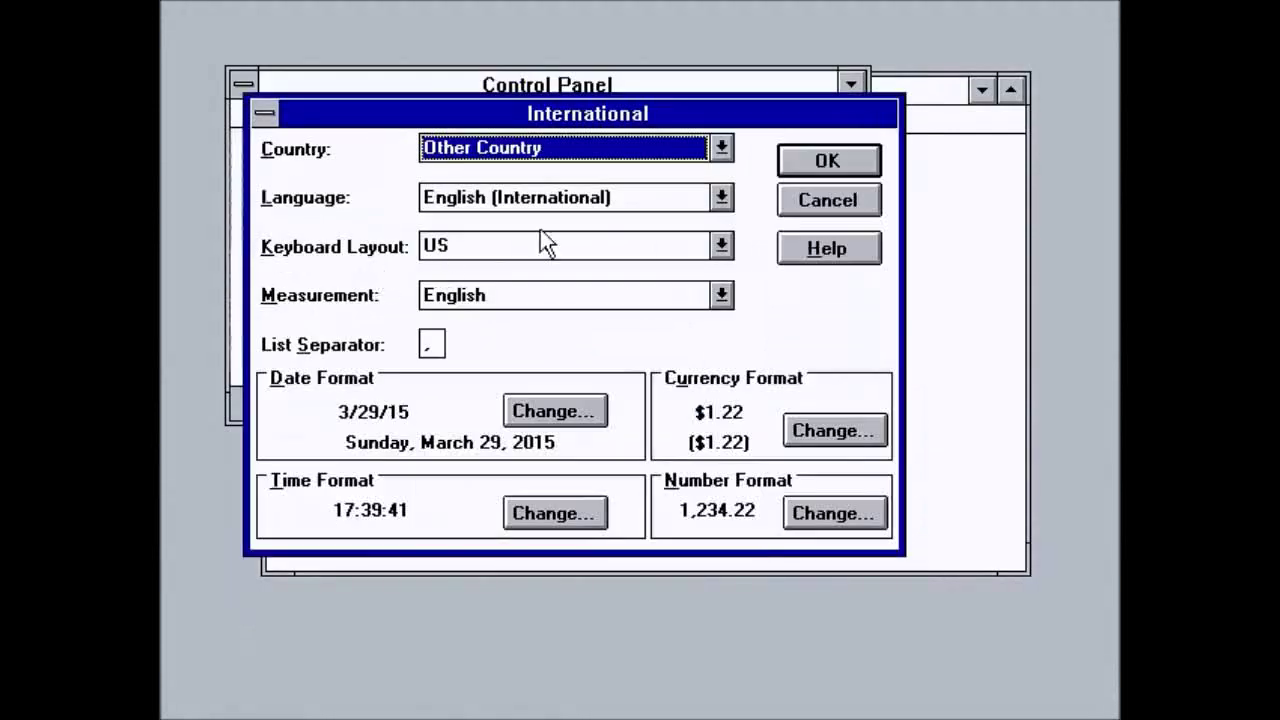
pyautogui.click(721, 147)
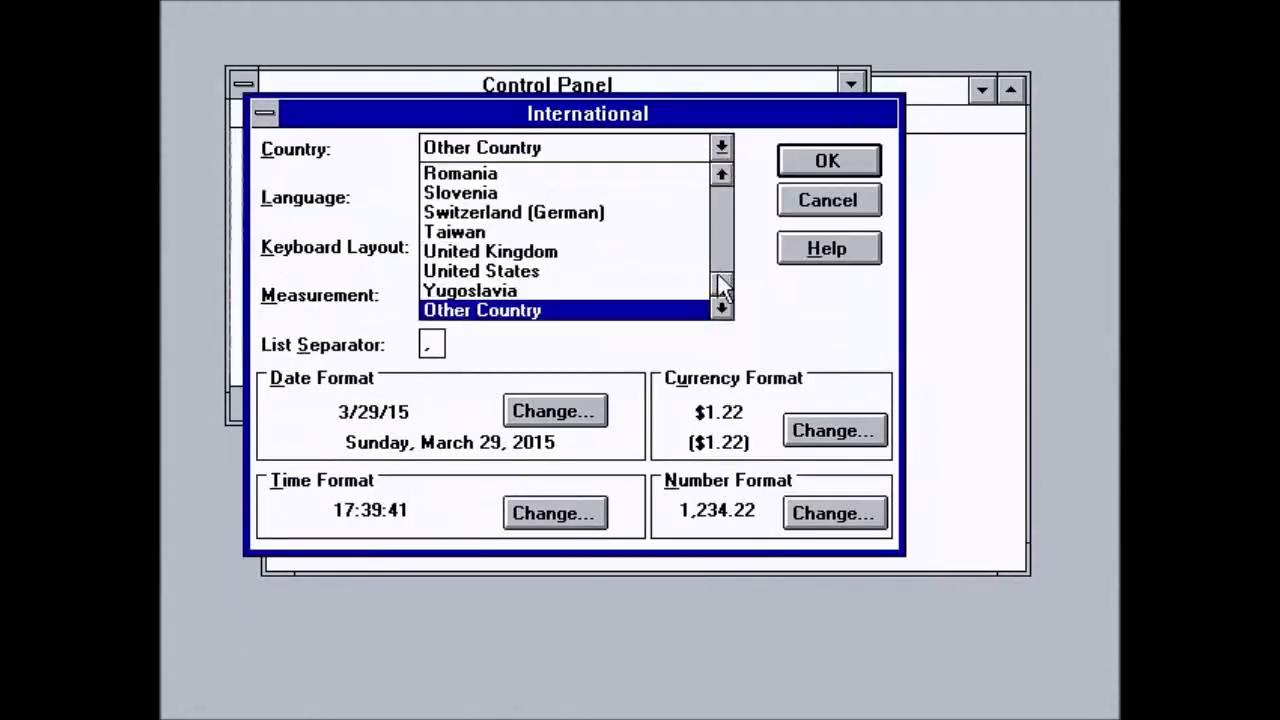
pyautogui.moveTo(719, 285); pyautogui.dragTo(722, 179)
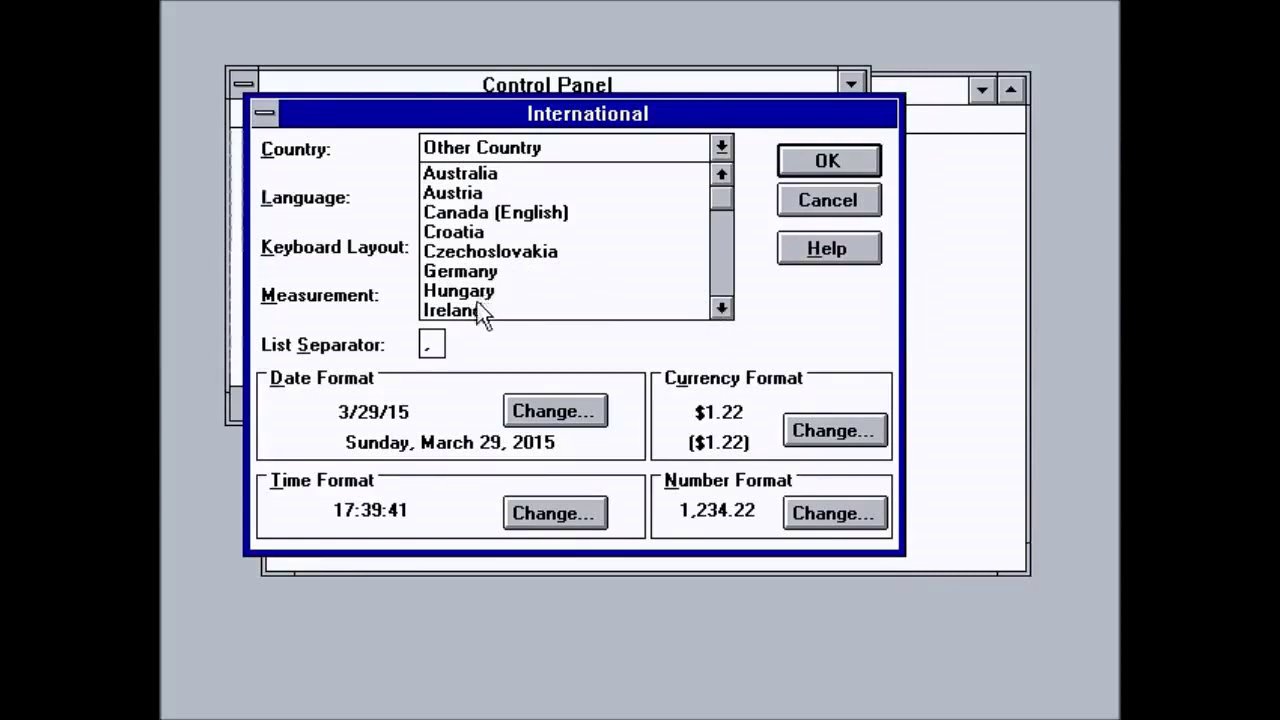
pyautogui.click(724, 309)
pyautogui.moveTo(724, 309); pyautogui.dragTo(724, 309)
pyautogui.click(722, 309)
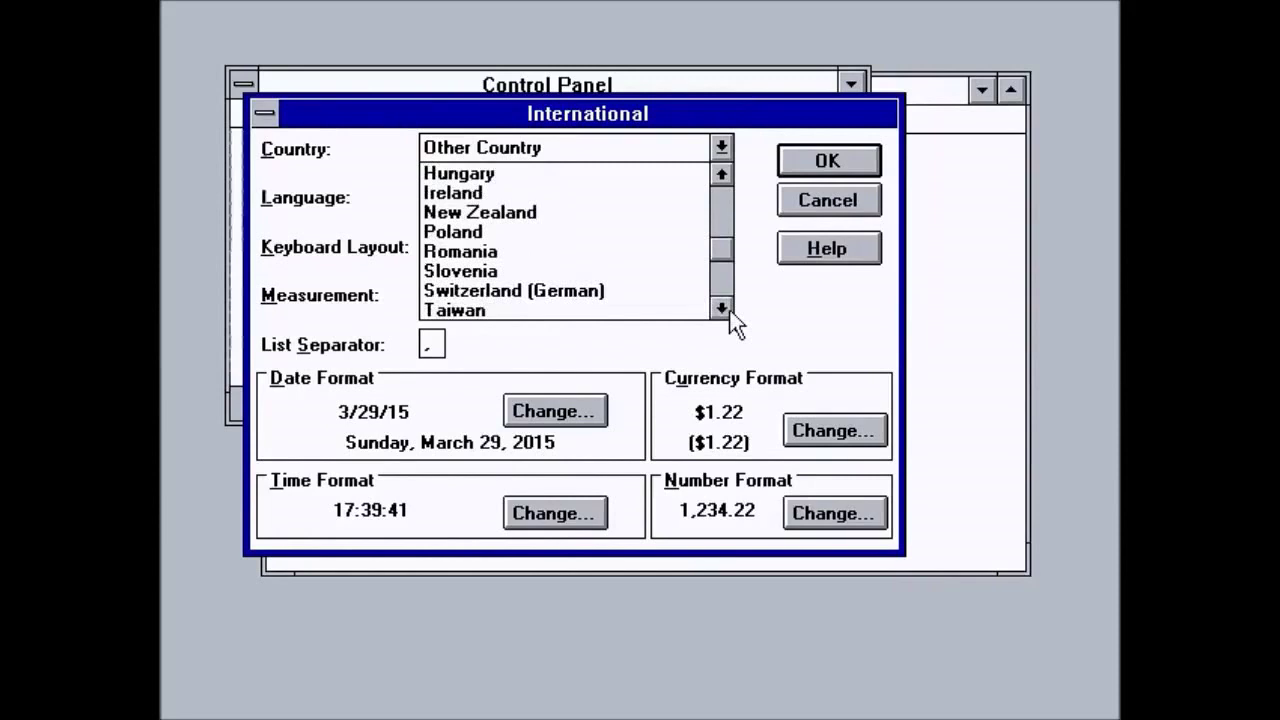
pyautogui.click(722, 309)
pyautogui.click(722, 309)
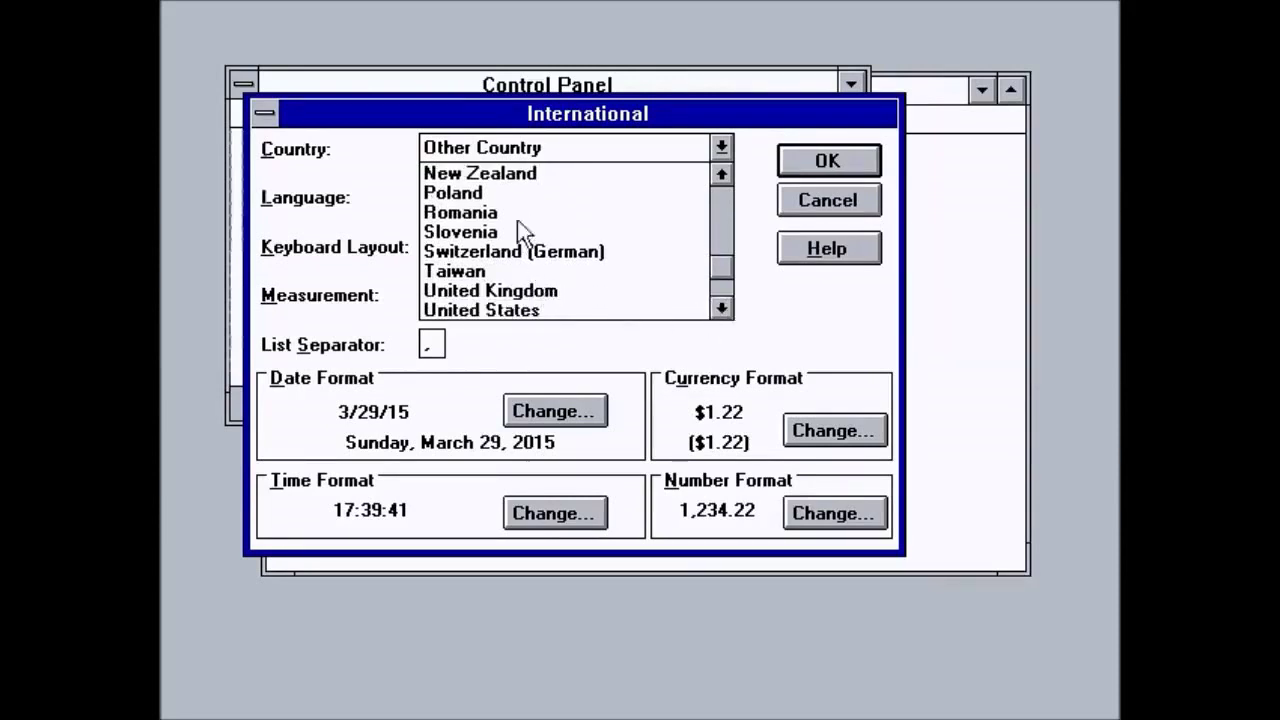
pyautogui.click(722, 309)
pyautogui.click(722, 309)
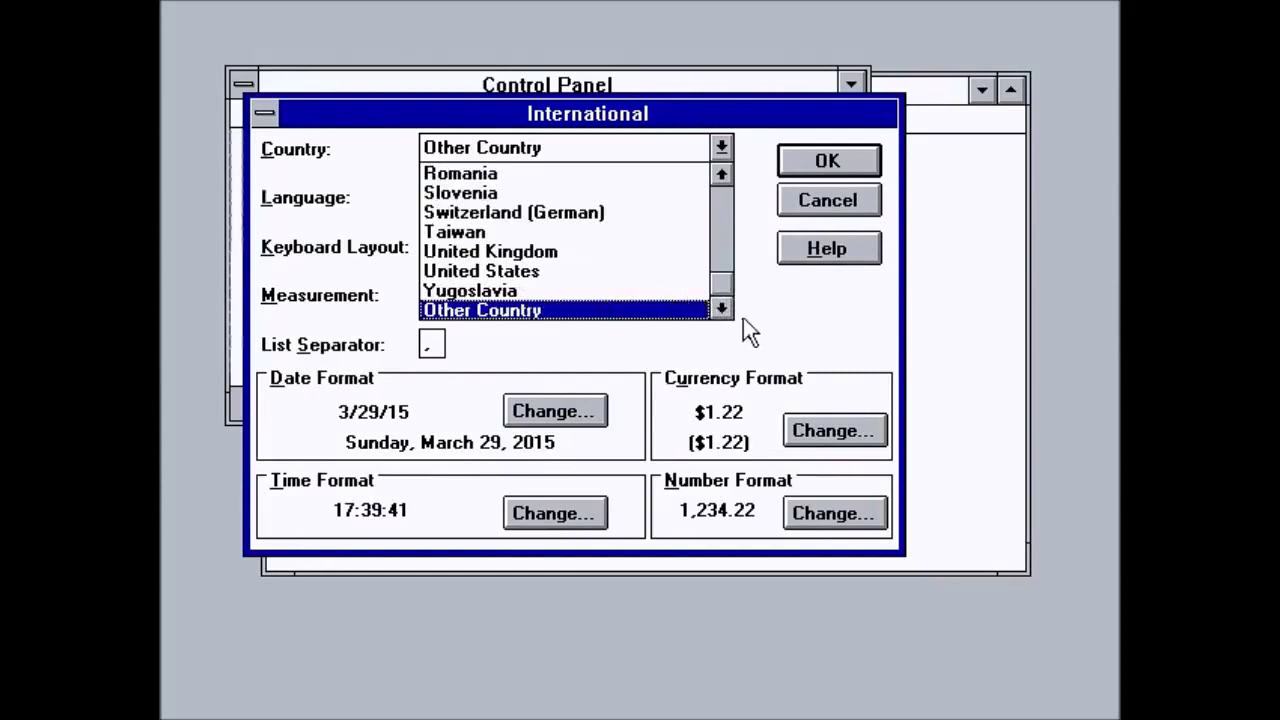
pyautogui.click(749, 318)
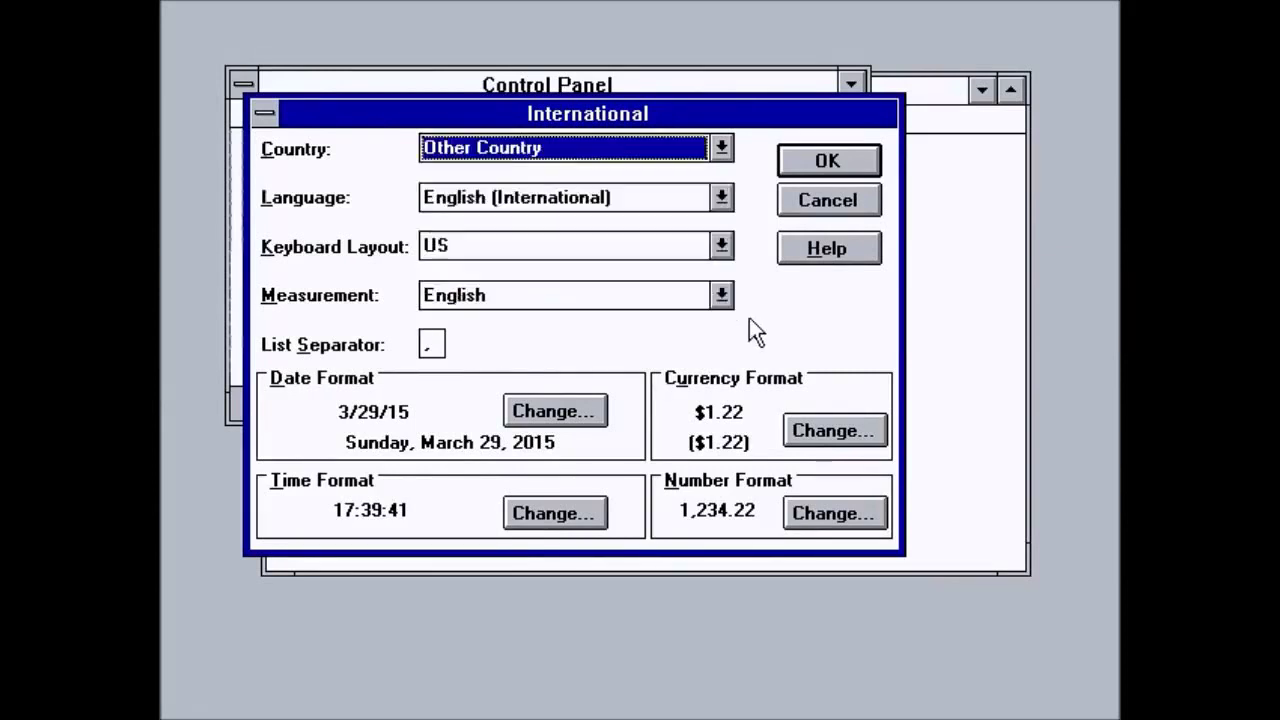
pyautogui.click(818, 200)
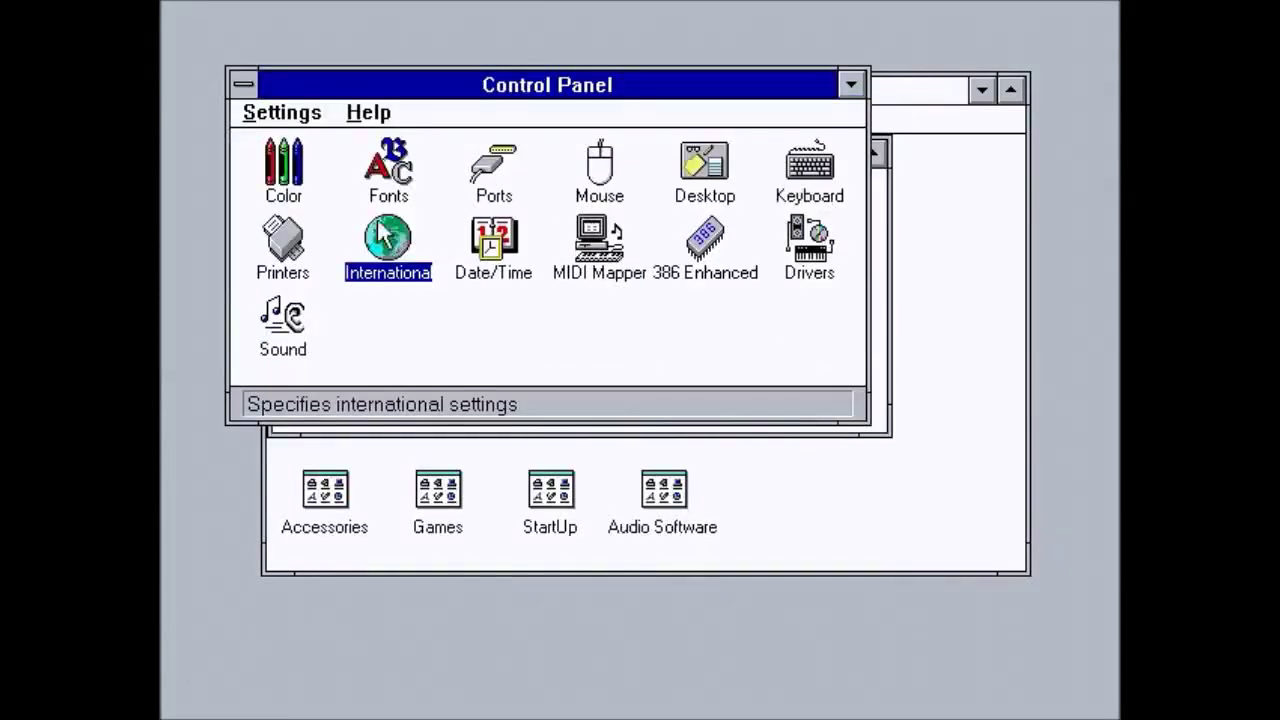
# - Check the Date & Time settings and the MIDI Mapper setups in Control Panel, closing each dialog unchanged
pyautogui.doubleClick(486, 243)
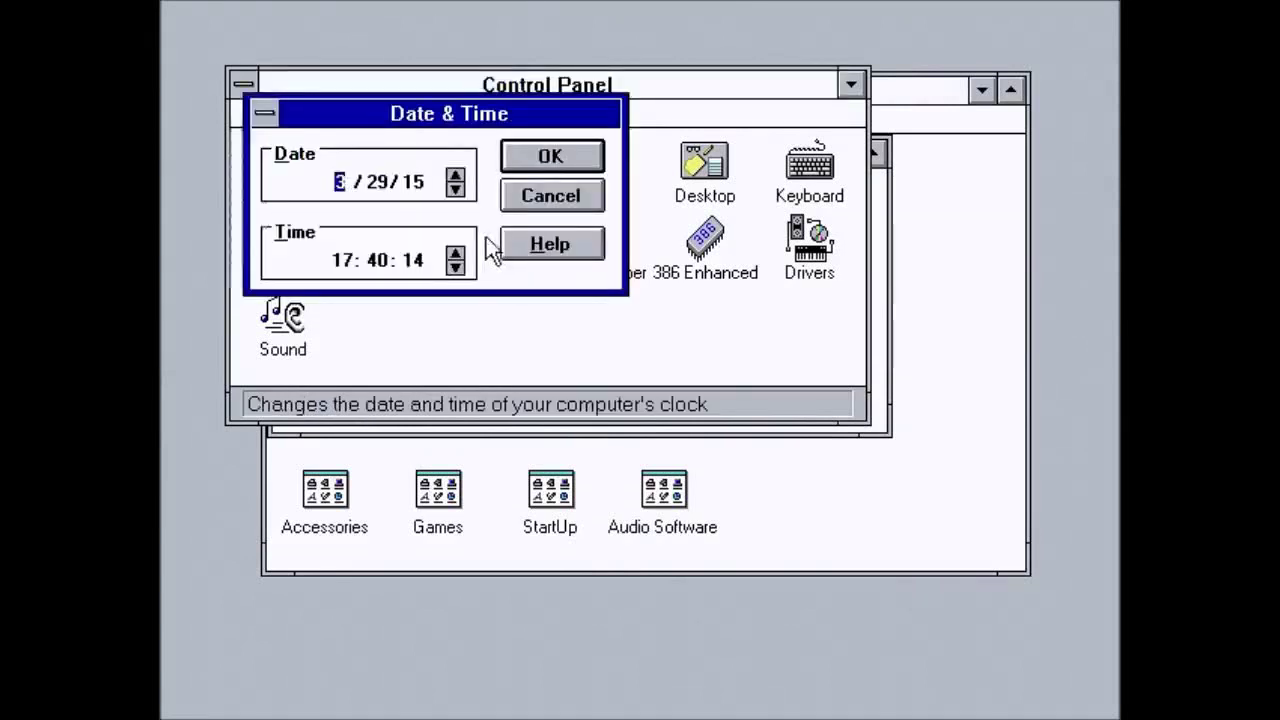
pyautogui.click(585, 161)
pyautogui.click(608, 246)
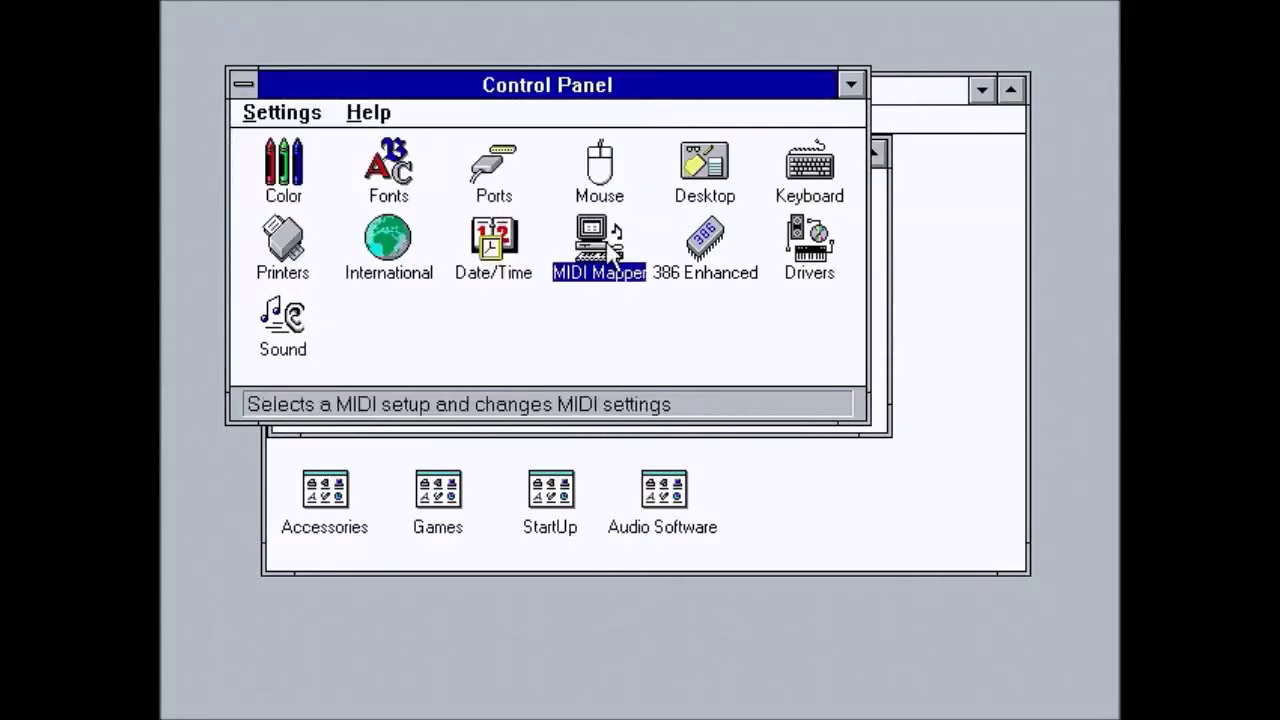
pyautogui.doubleClick(608, 248)
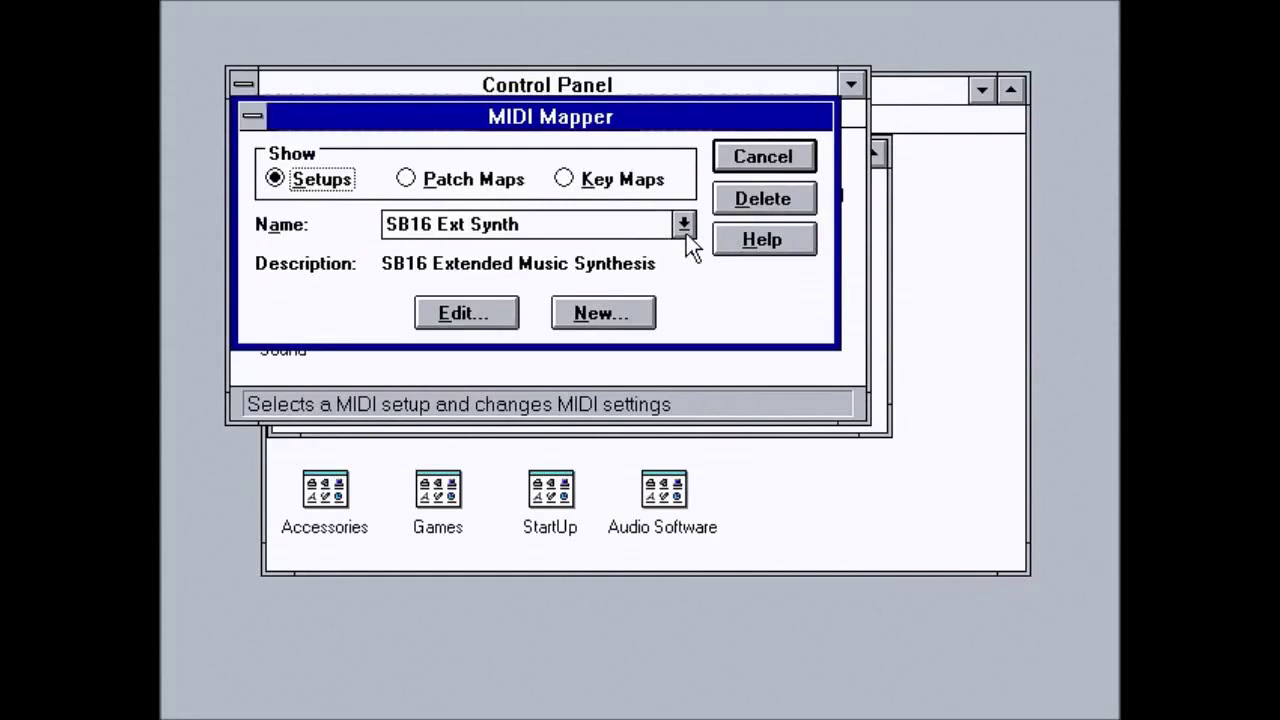
pyautogui.click(742, 155)
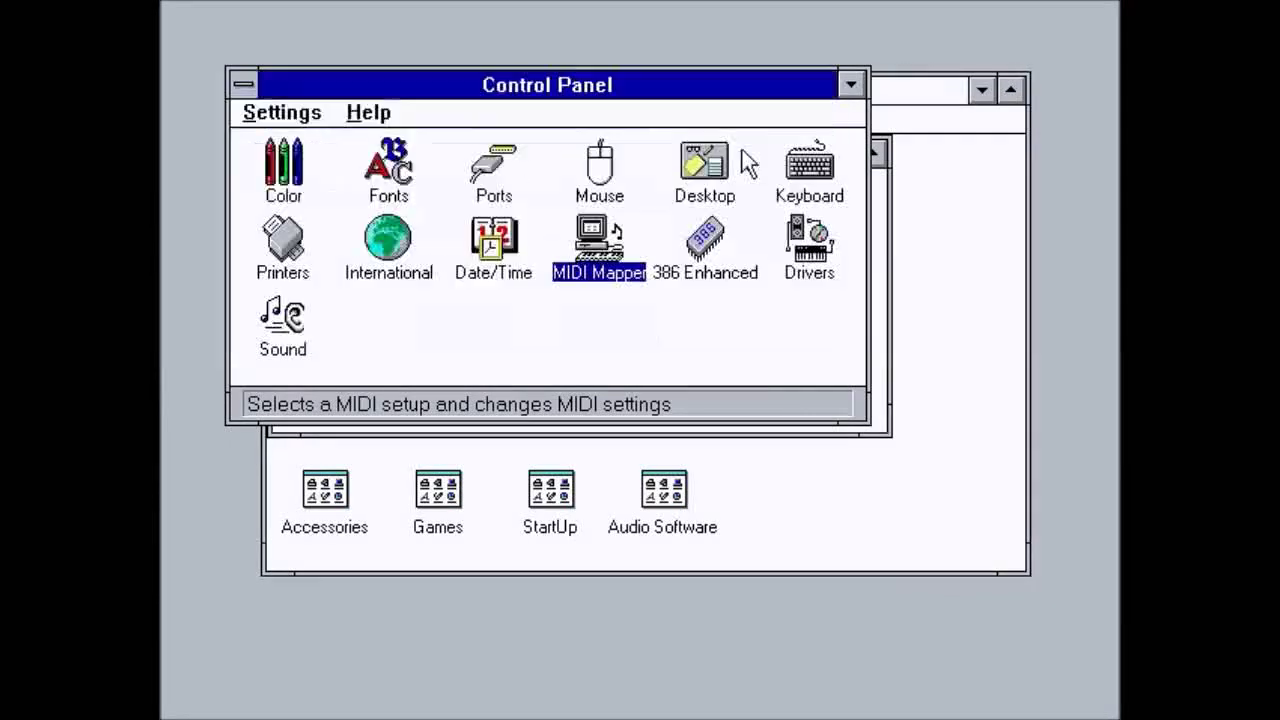
# - Review the 386 Enhanced settings and the installed Drivers in Control Panel, closing each dialog unchanged
pyautogui.doubleClick(690, 255)
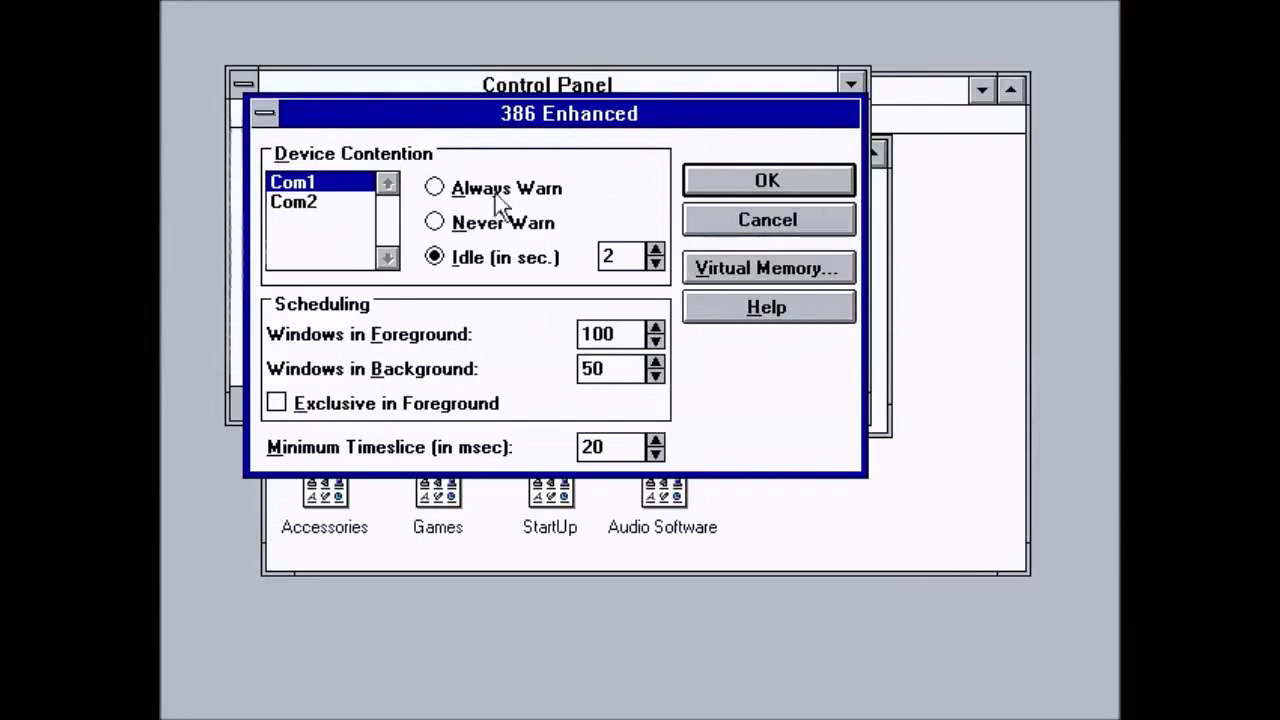
pyautogui.press('Return')
pyautogui.doubleClick(810, 252)
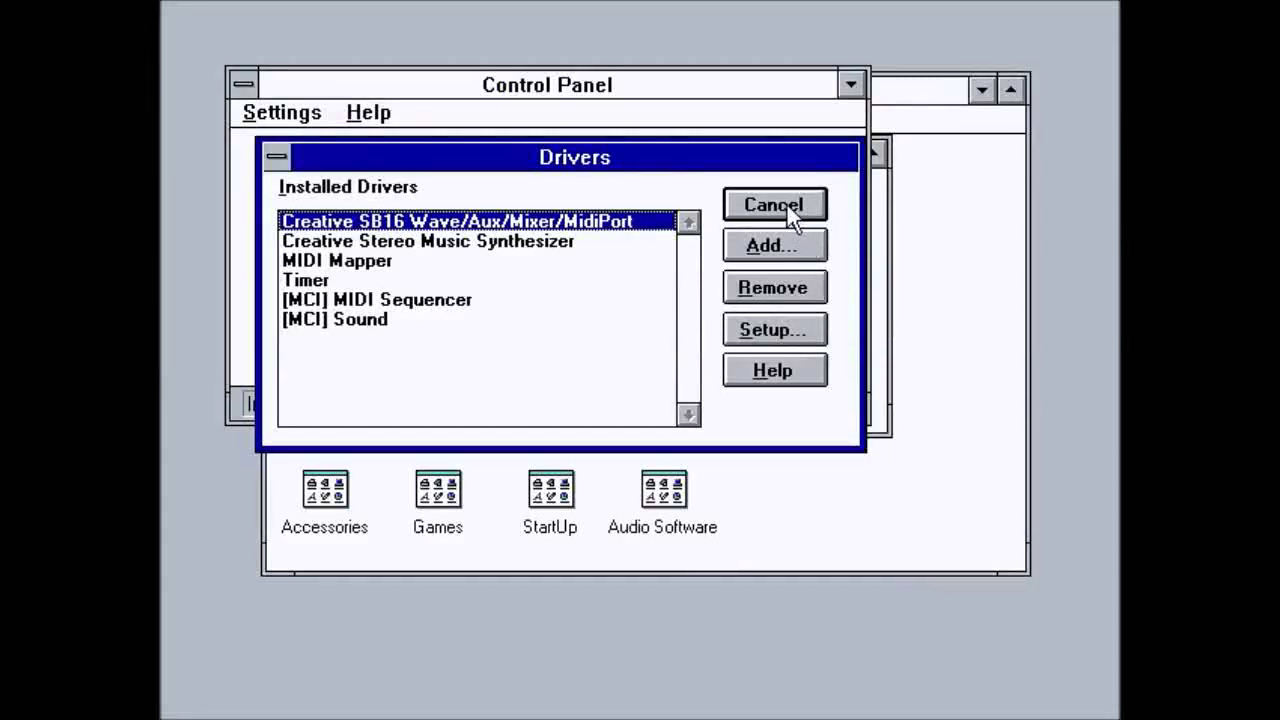
pyautogui.click(787, 205)
# - View the system event sounds in the Sound settings without changes and close Control Panel
pyautogui.doubleClick(298, 335)
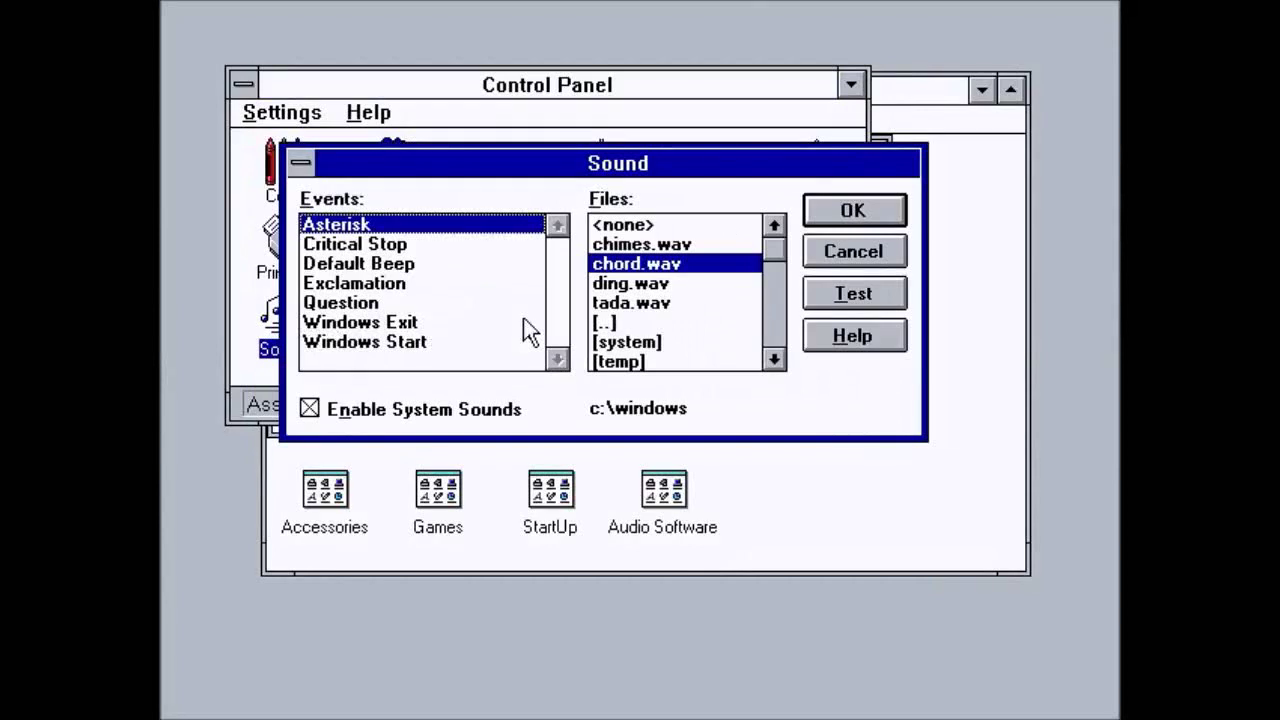
pyautogui.click(850, 212)
pyautogui.click(243, 84)
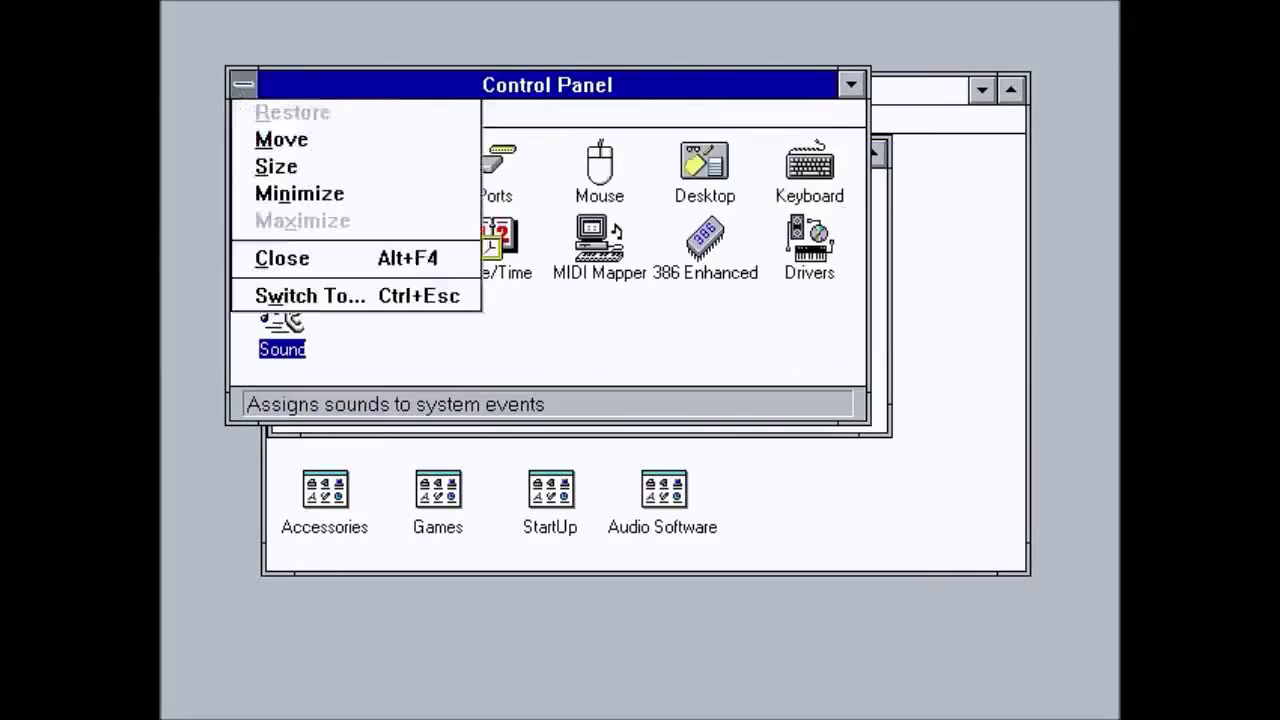
pyautogui.doubleClick(243, 84)
# - View Print Manager and Clipboard Viewer from the Main group, closing each program
pyautogui.doubleClick(562, 228)
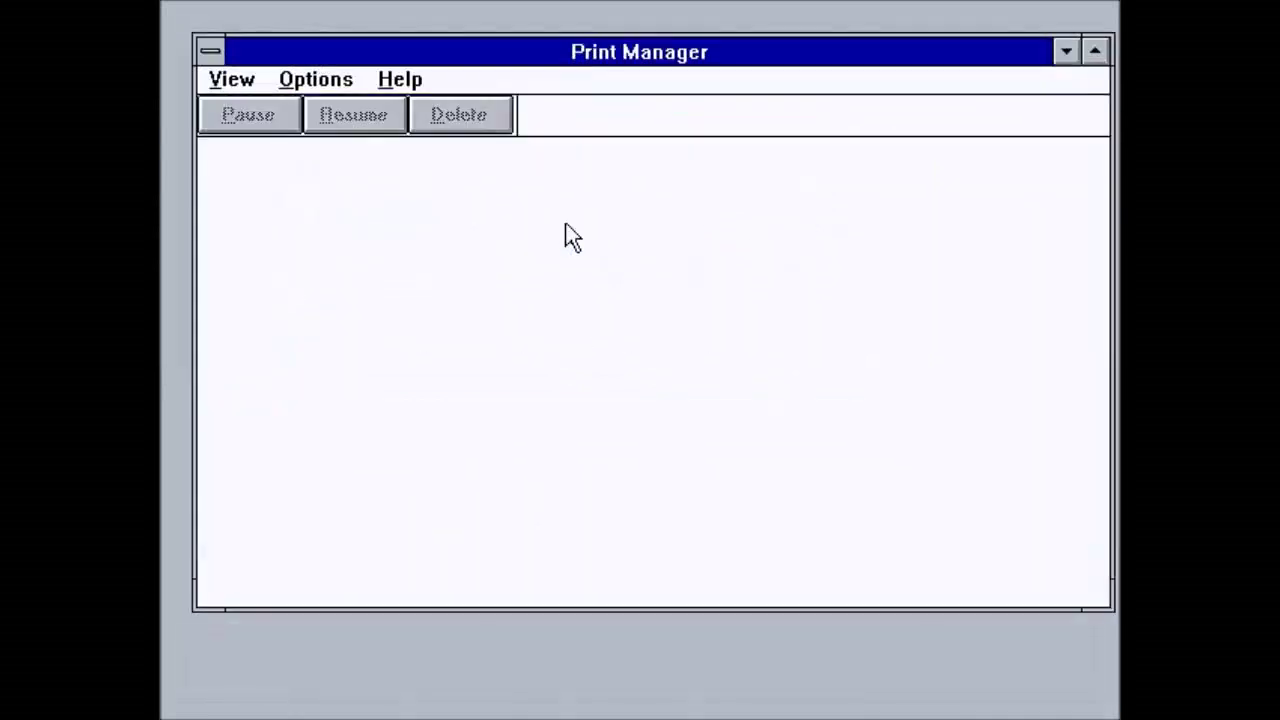
pyautogui.doubleClick(207, 51)
pyautogui.doubleClick(659, 212)
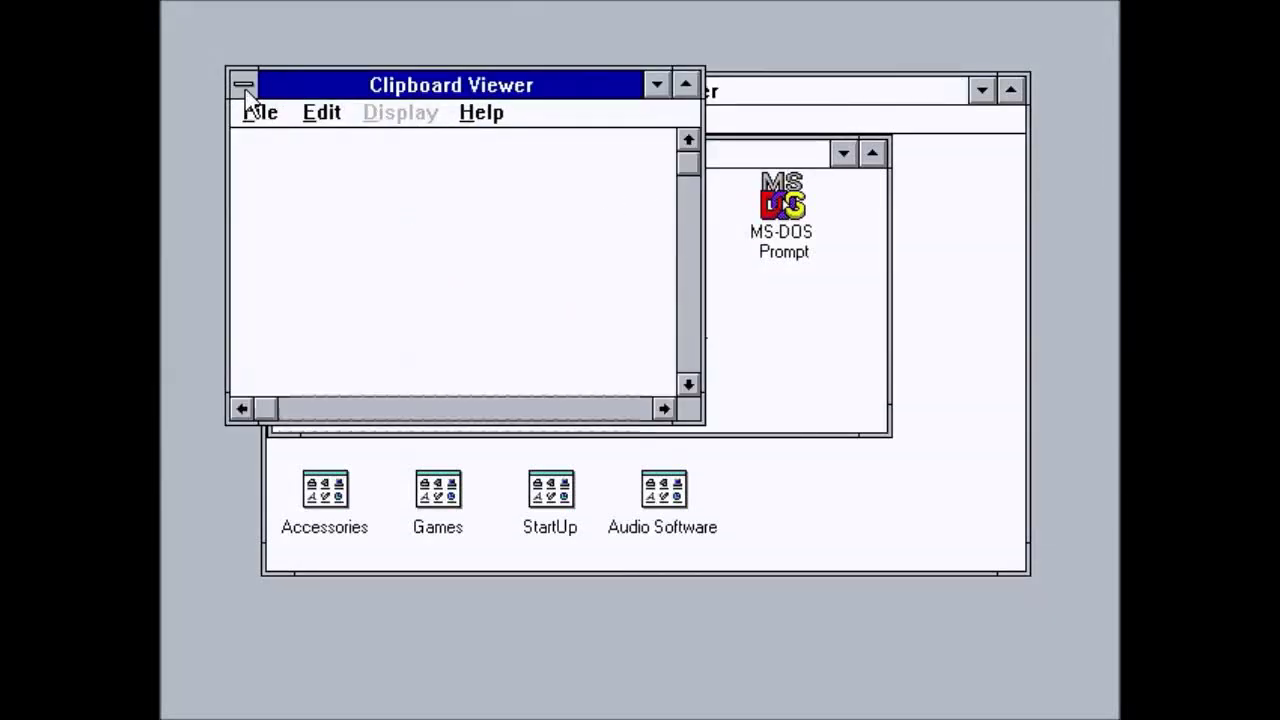
pyautogui.doubleClick(245, 89)
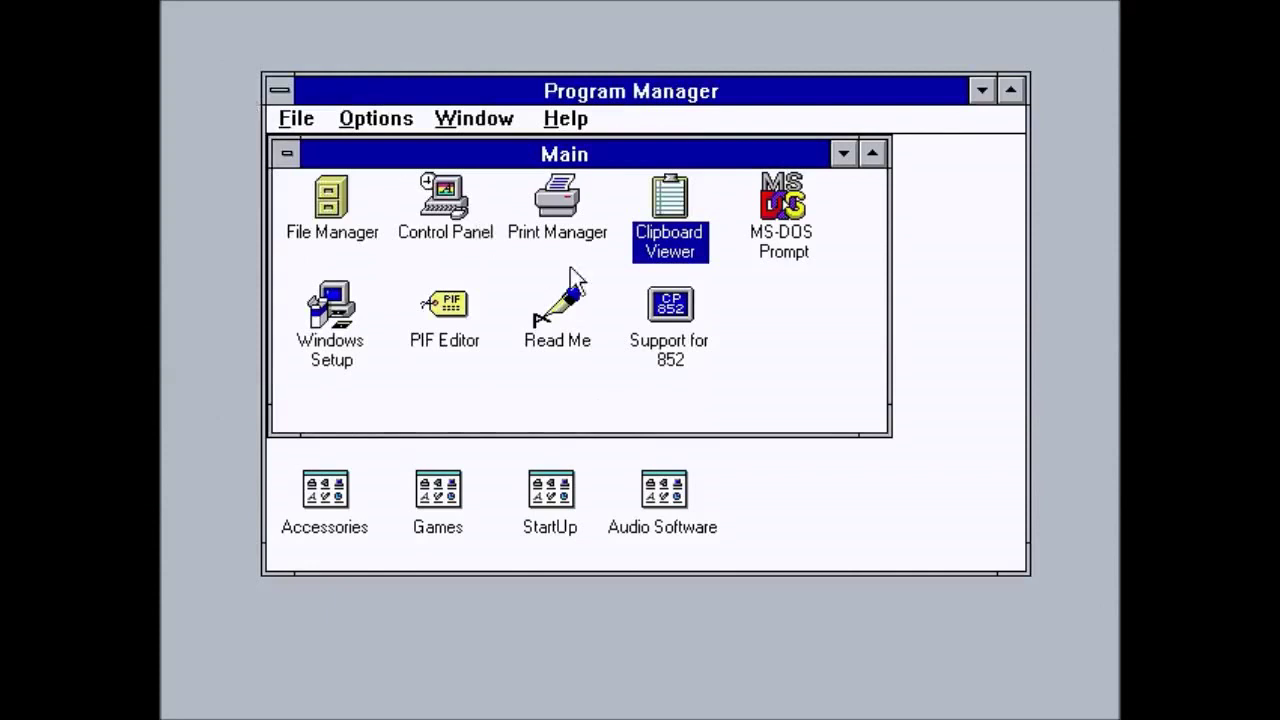
# - Open the MS-DOS Prompt and return to Windows with the exit command
pyautogui.doubleClick(771, 235)
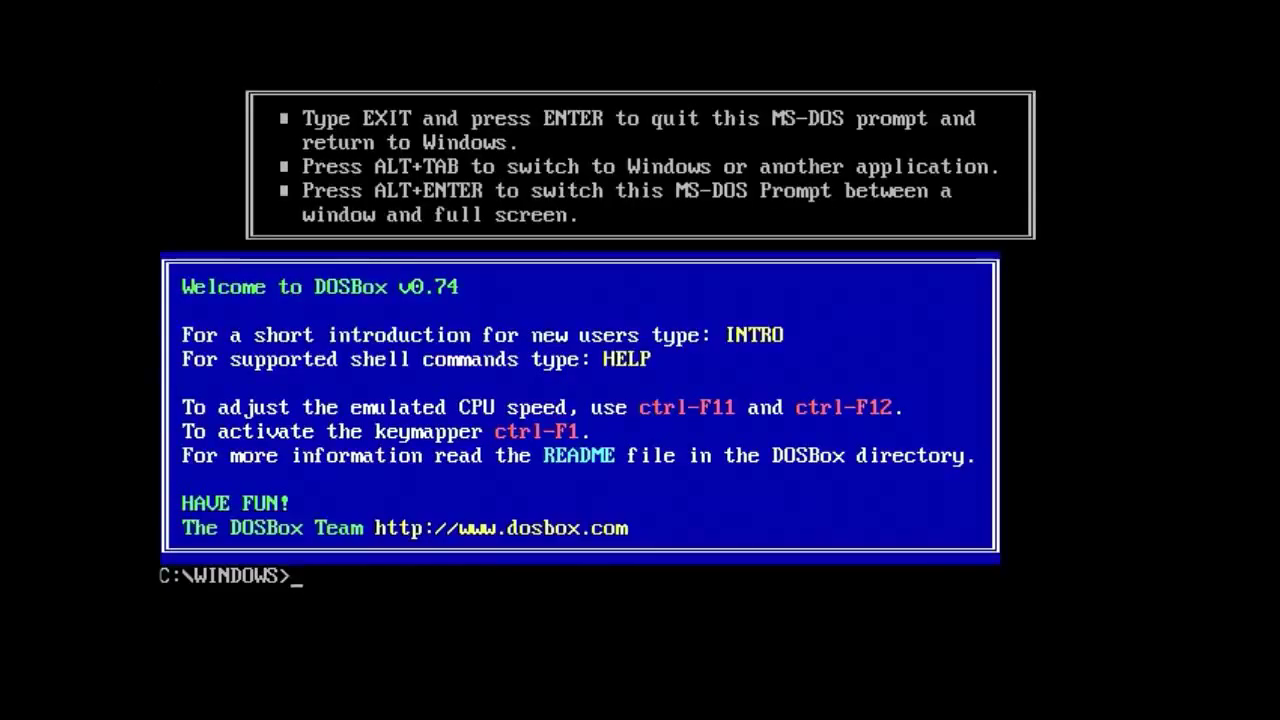
pyautogui.write('exit')
pyautogui.press('Return')
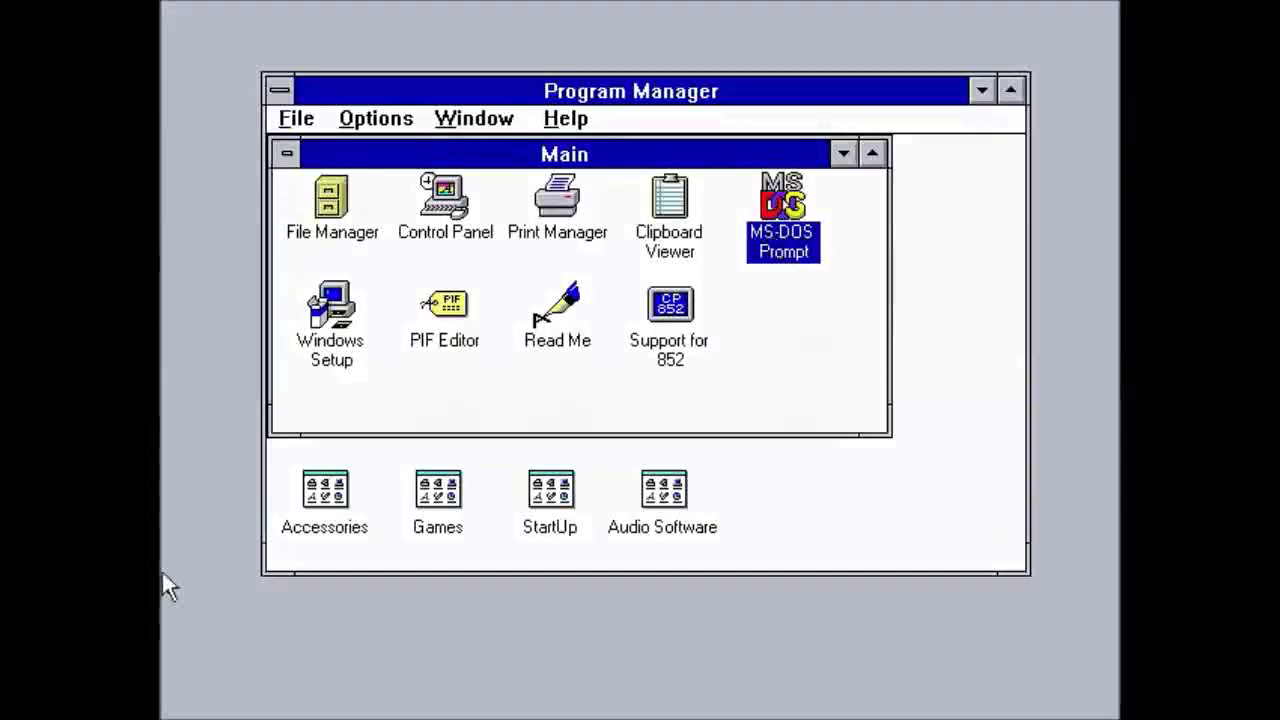
# - Open Windows Setup and inspect the network choices in its system settings, cancelling without changes
pyautogui.doubleClick(338, 315)
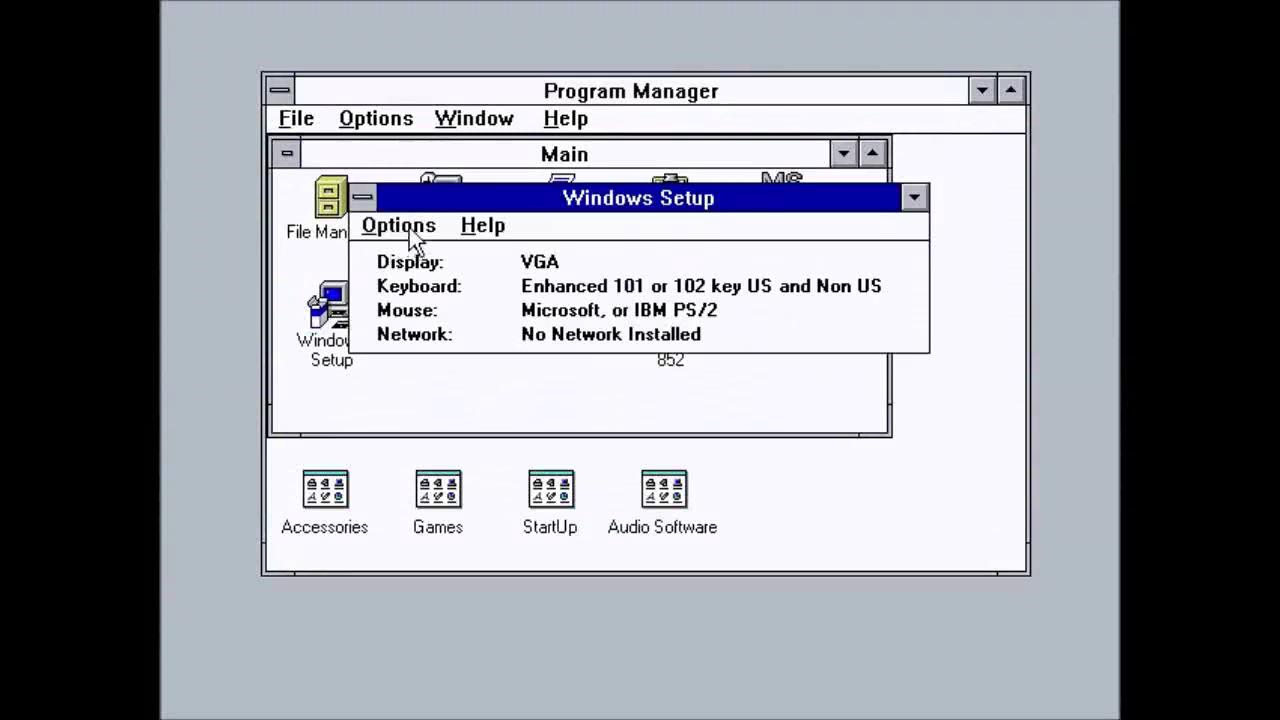
pyautogui.click(408, 228)
pyautogui.click(436, 253)
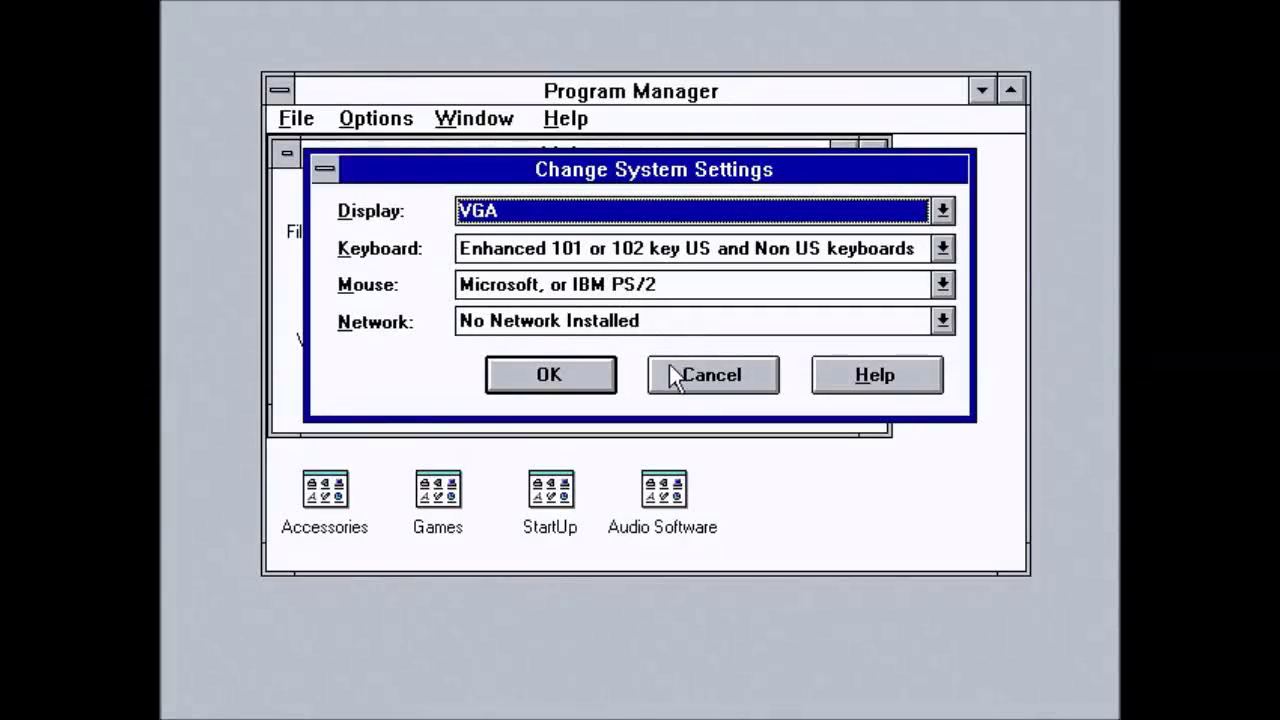
pyautogui.click(676, 324)
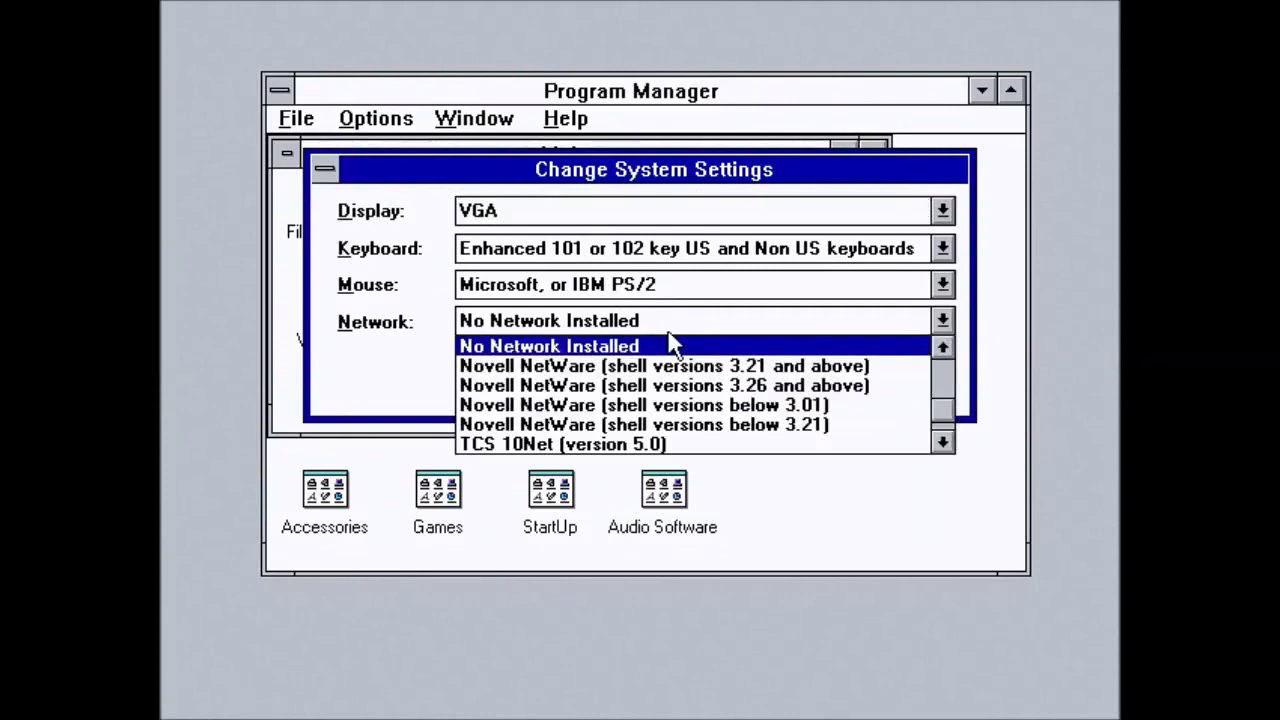
pyautogui.click(672, 345)
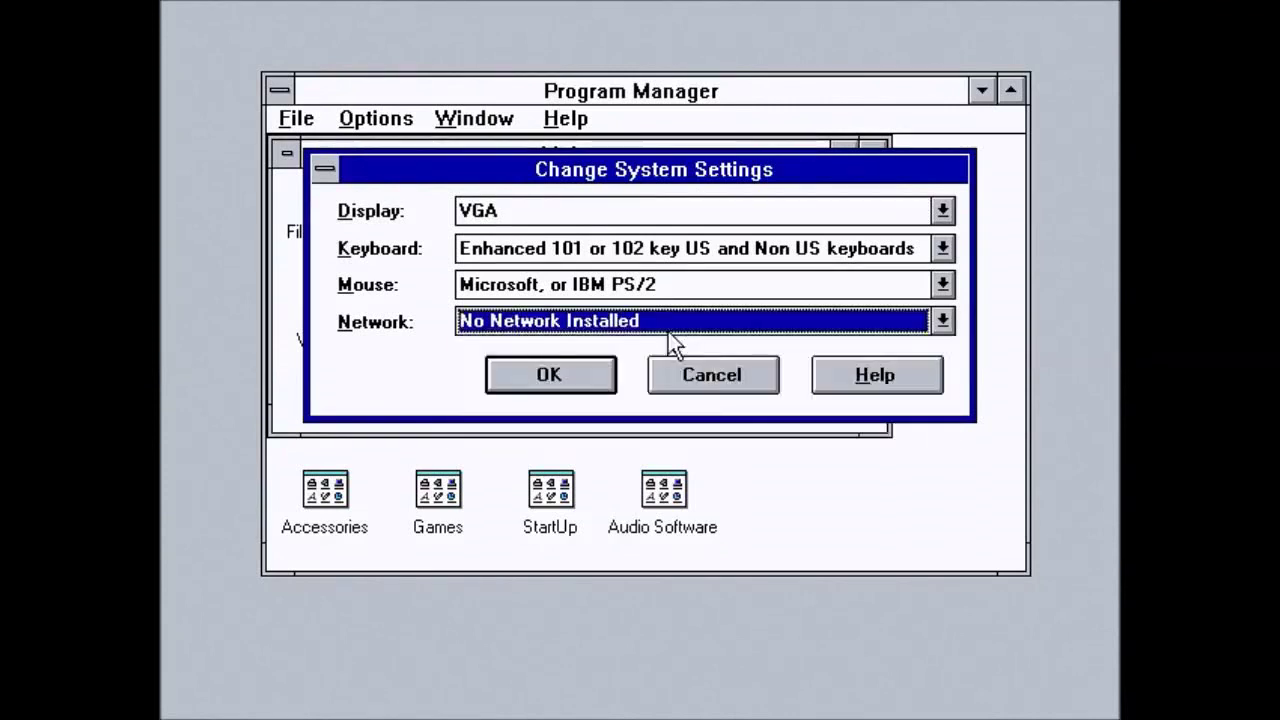
pyautogui.click(707, 386)
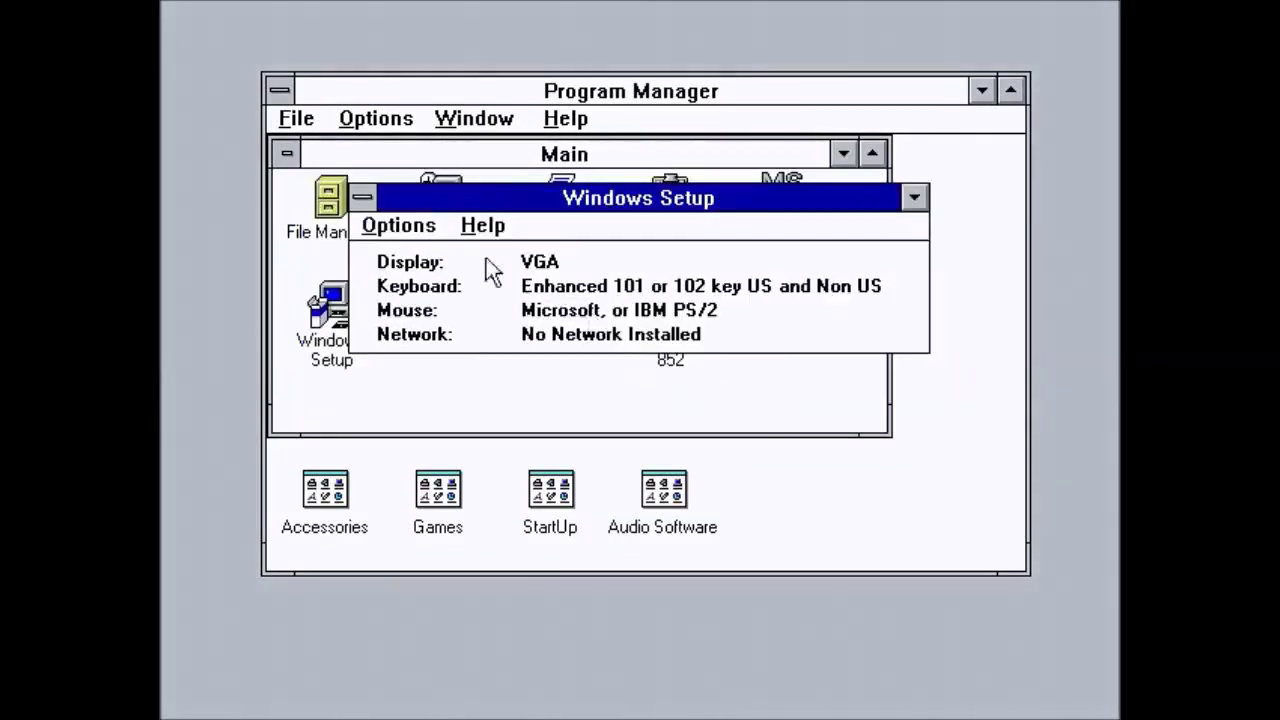
# - Review the optional Windows components for adding or removing, keep them all unchanged and close Windows Setup
pyautogui.click(380, 225)
pyautogui.click(417, 283)
pyautogui.click(687, 396)
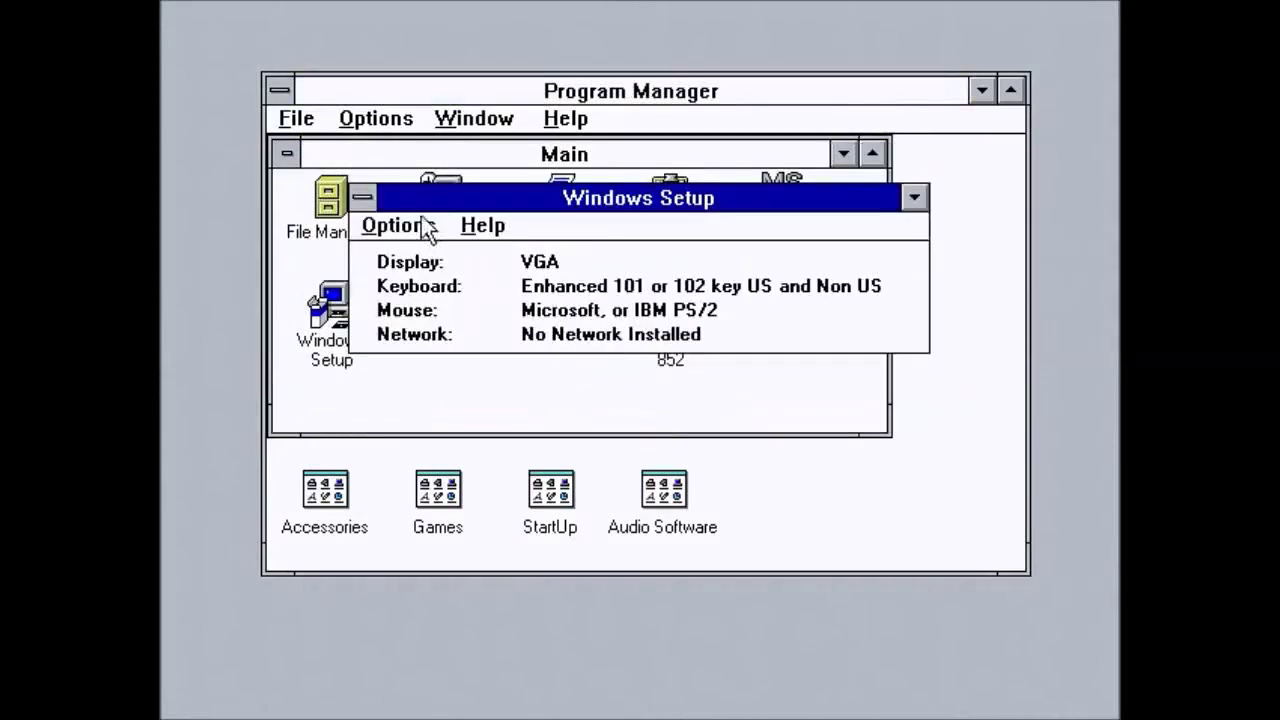
pyautogui.click(370, 224)
pyautogui.click(440, 308)
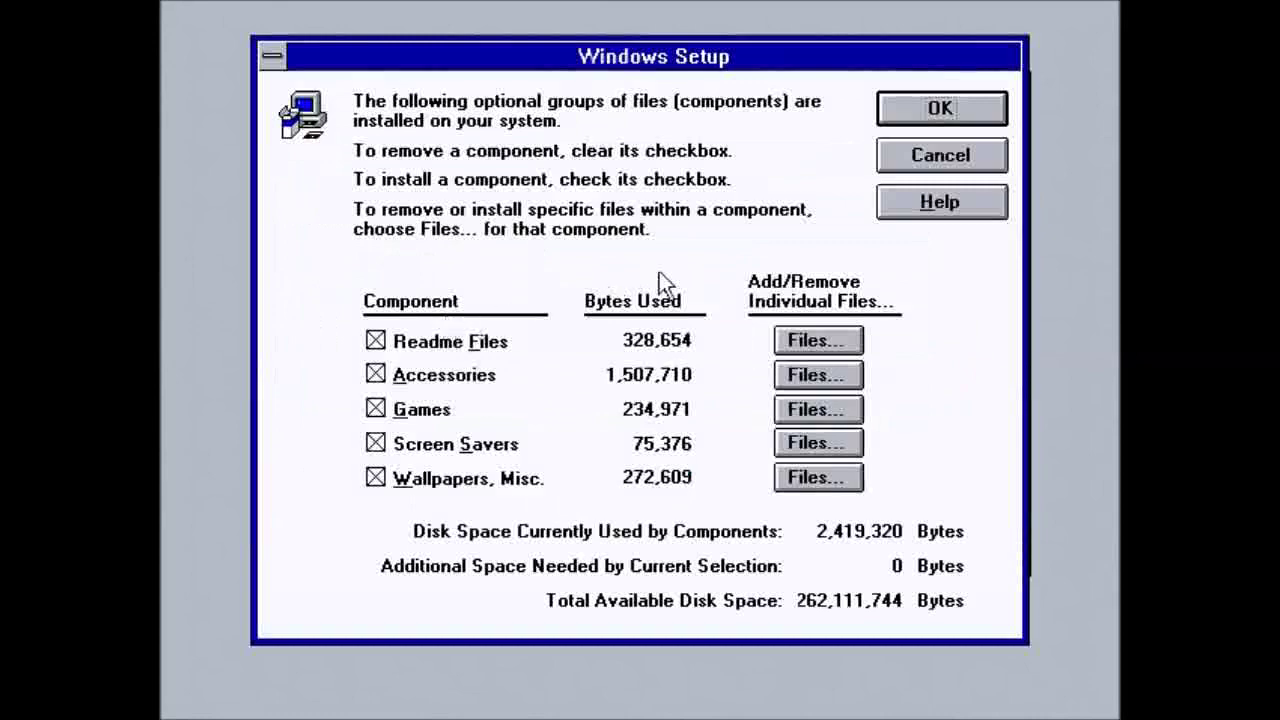
pyautogui.click(915, 113)
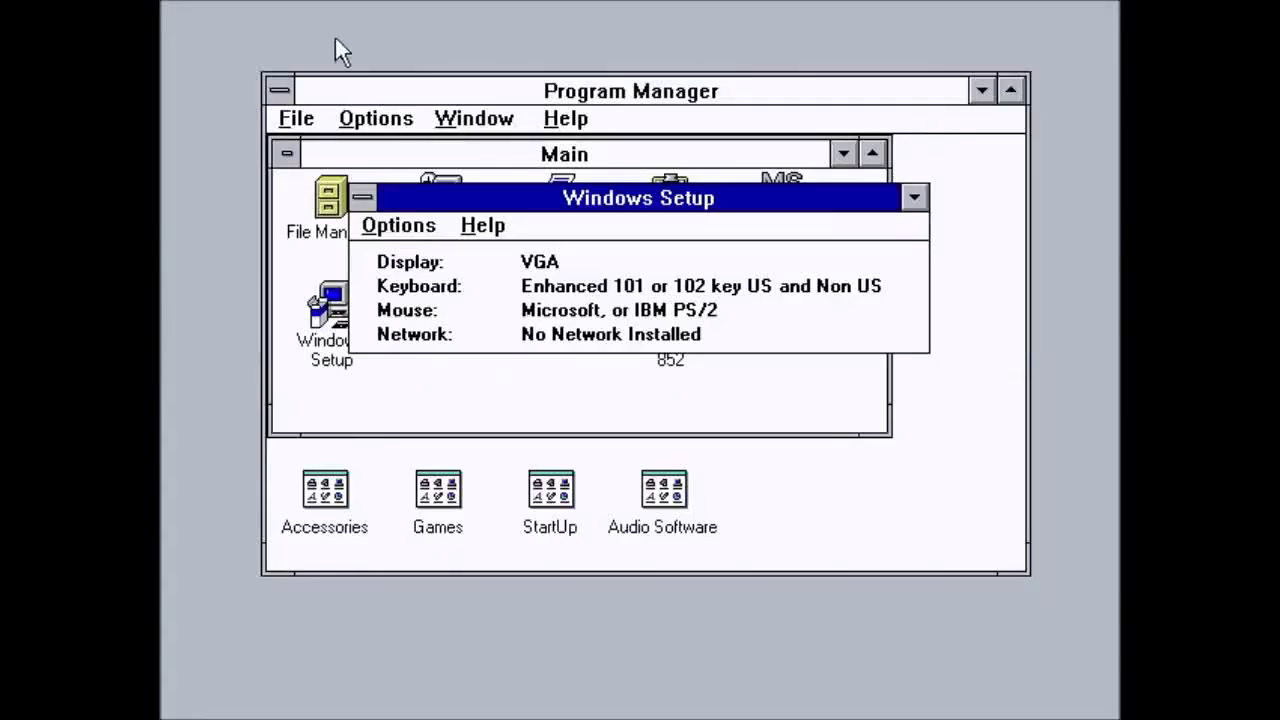
pyautogui.doubleClick(360, 198)
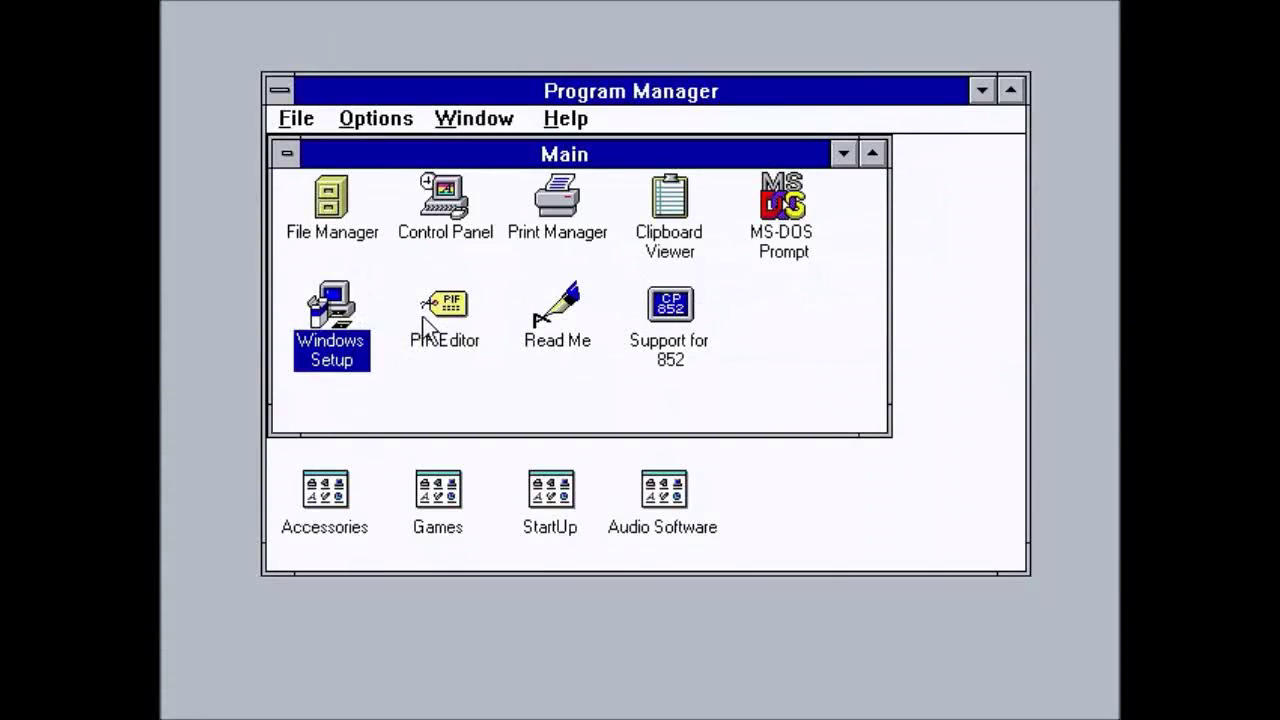
# - View the PIF Editor and the Read Me document in a maximized Write window, closing both
pyautogui.doubleClick(430, 315)
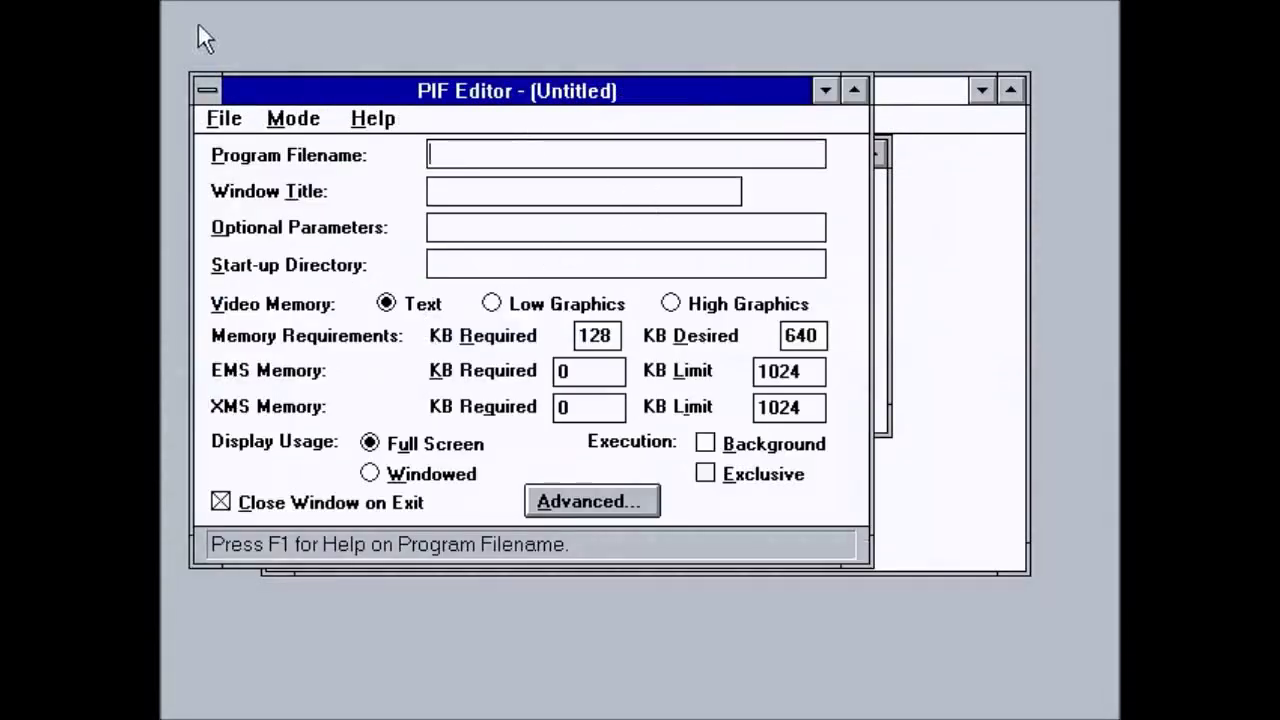
pyautogui.doubleClick(202, 76)
pyautogui.doubleClick(548, 325)
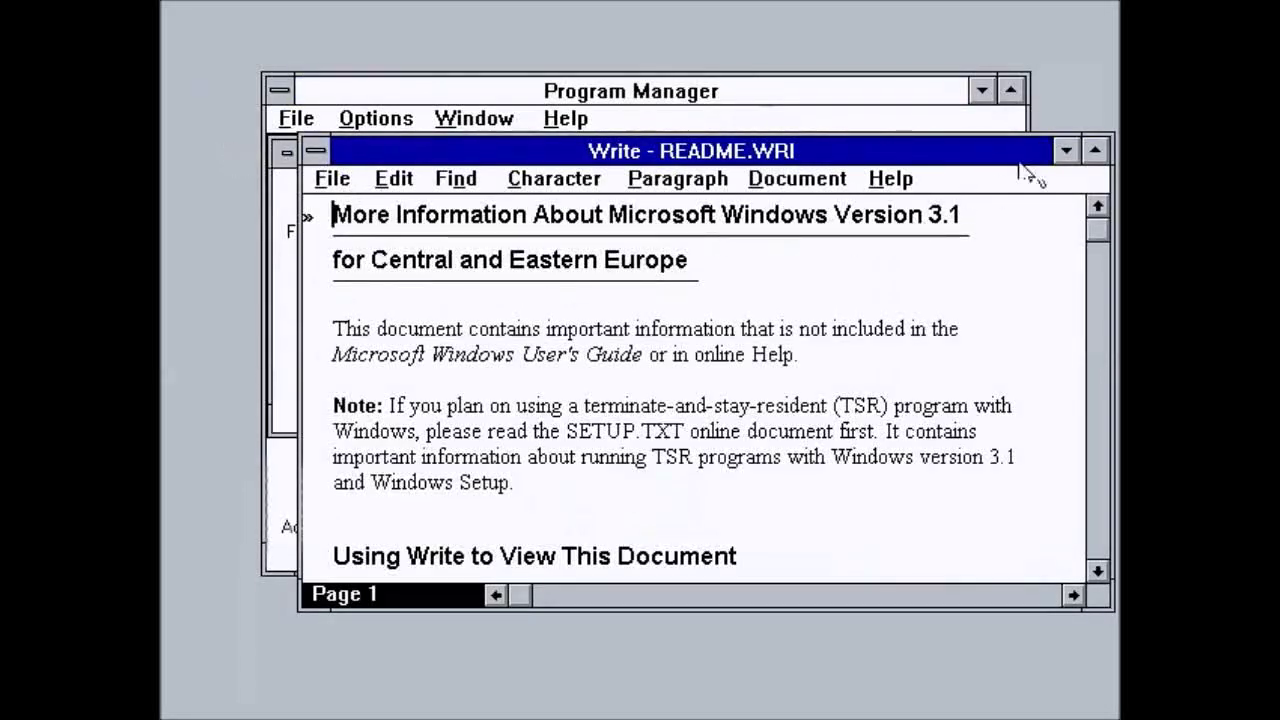
pyautogui.click(1097, 151)
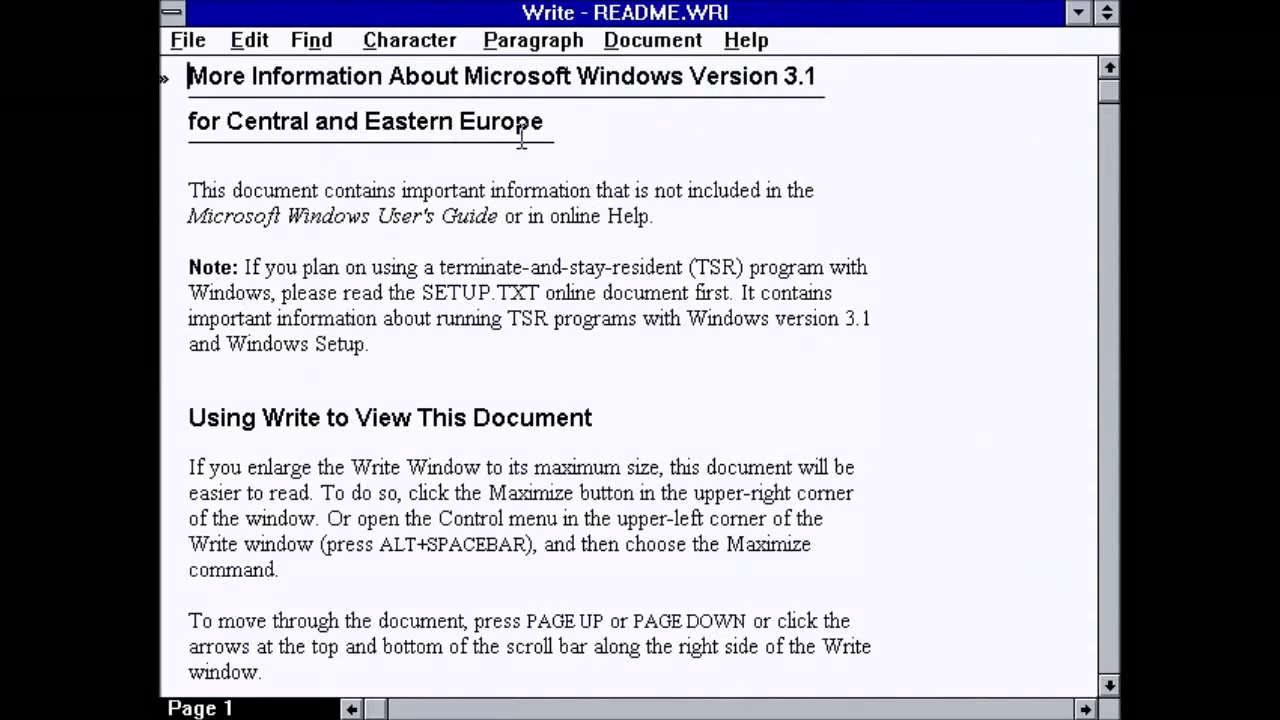
pyautogui.doubleClick(171, 15)
# - Open Support for 852 and review the available country and keyboard choices, keeping Croatia and US
pyautogui.doubleClick(665, 345)
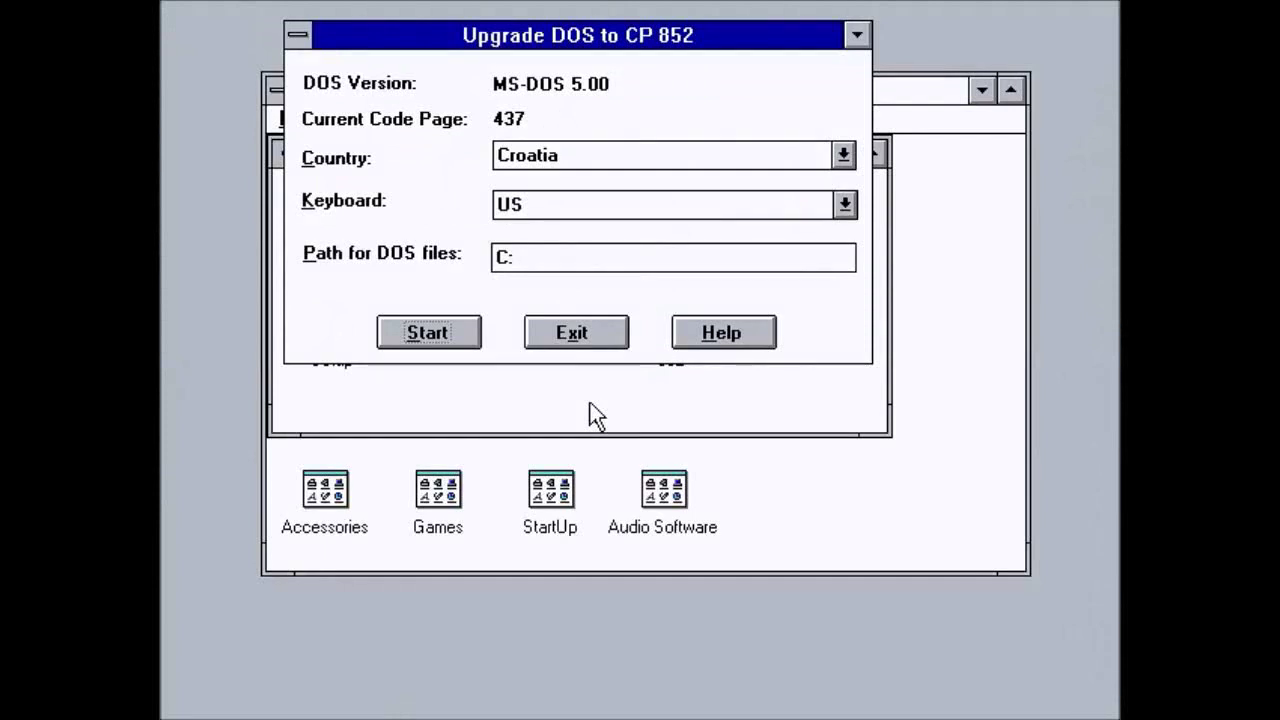
pyautogui.click(843, 155)
pyautogui.click(843, 277)
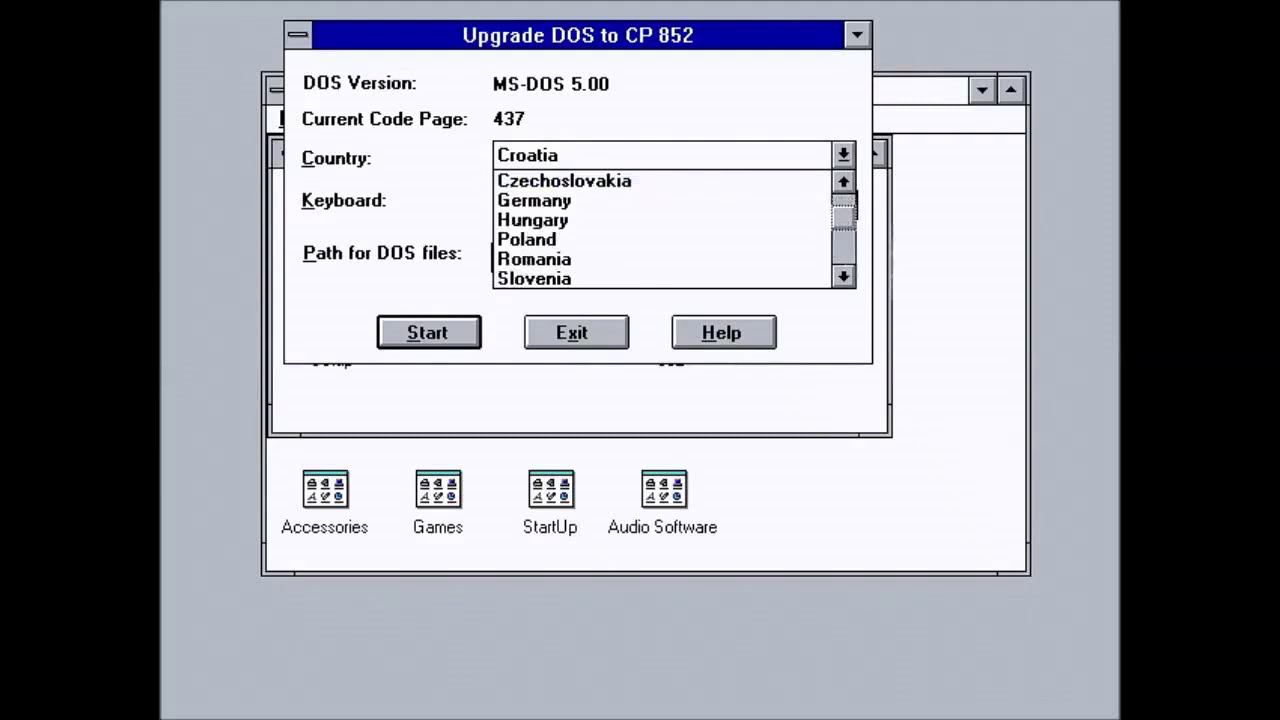
pyautogui.click(843, 277)
pyautogui.click(843, 277)
pyautogui.click(843, 277)
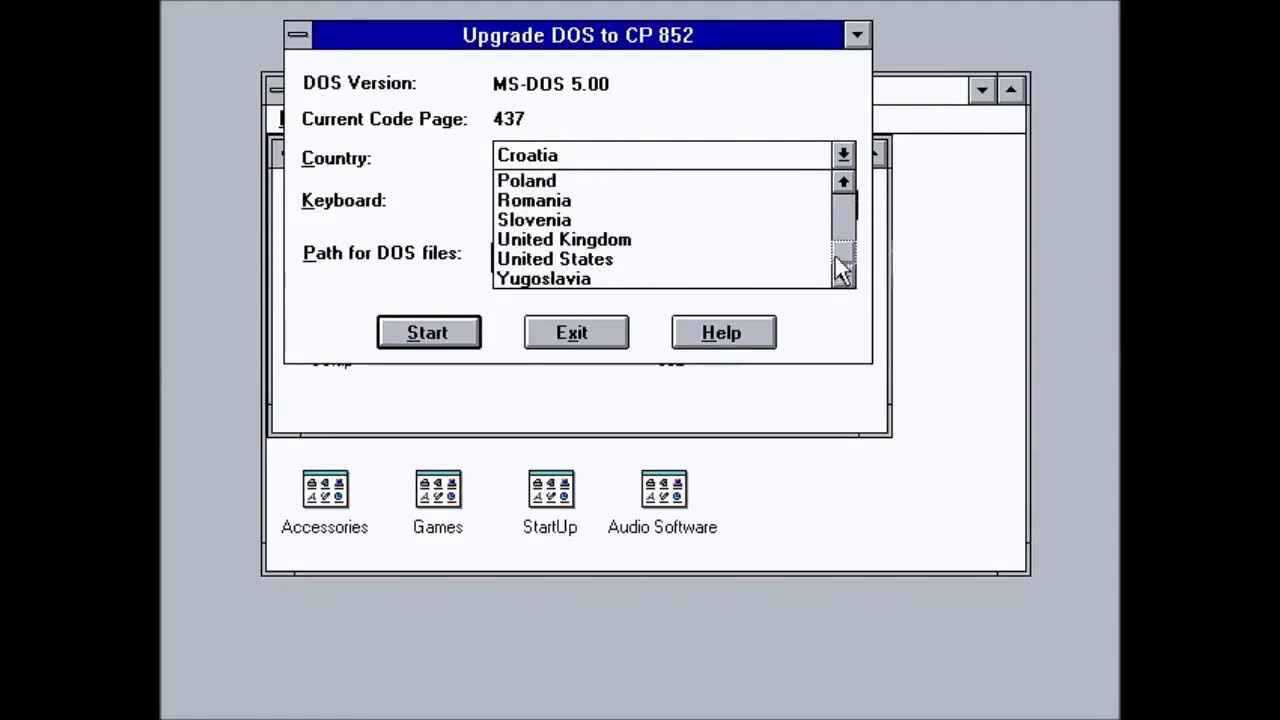
pyautogui.moveTo(843, 250); pyautogui.dragTo(832, 203)
pyautogui.click(737, 106)
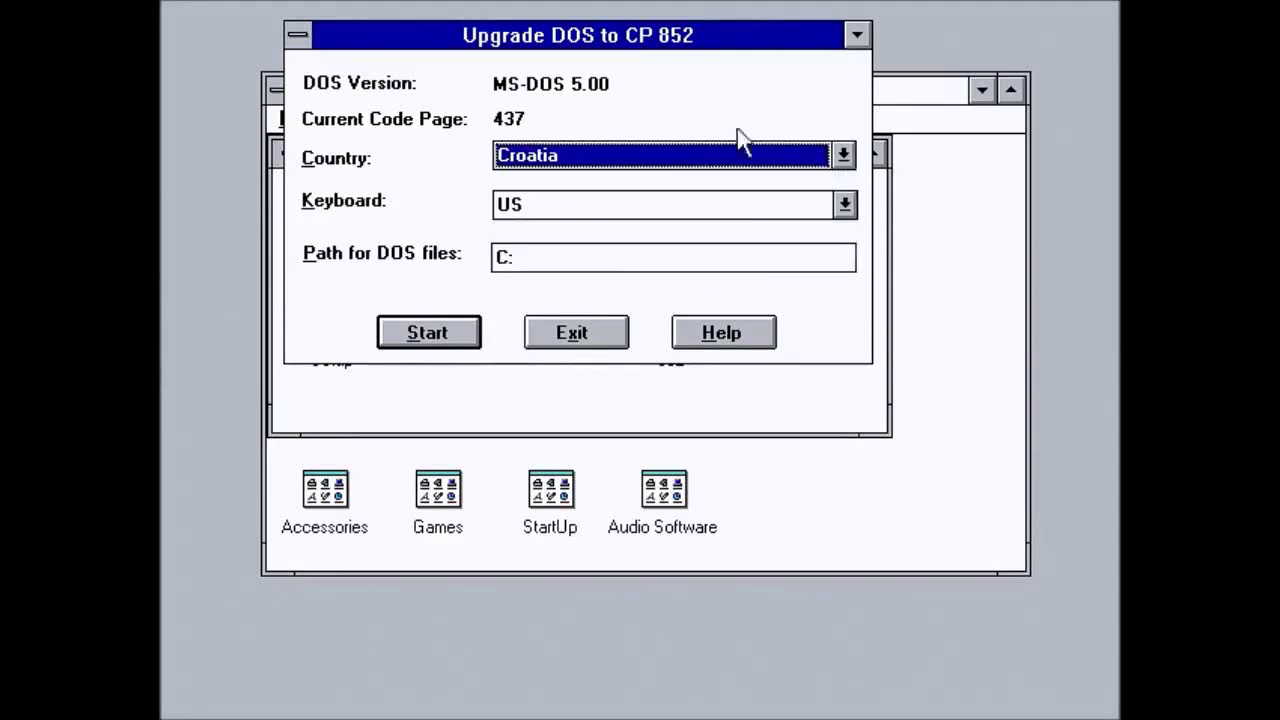
pyautogui.click(836, 208)
pyautogui.click(836, 210)
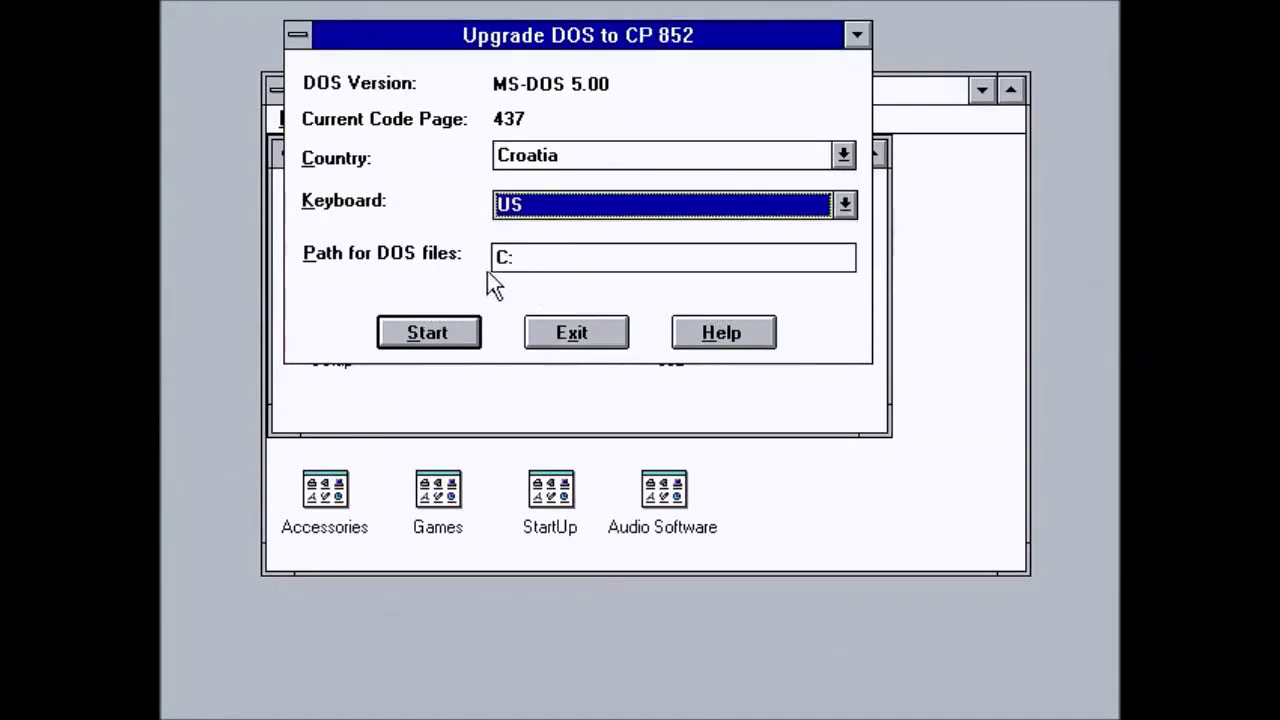
# - Try to upgrade DOS to code page 852, skipping the backup of the old MS-DOS files, and return to Windows
pyautogui.click(453, 339)
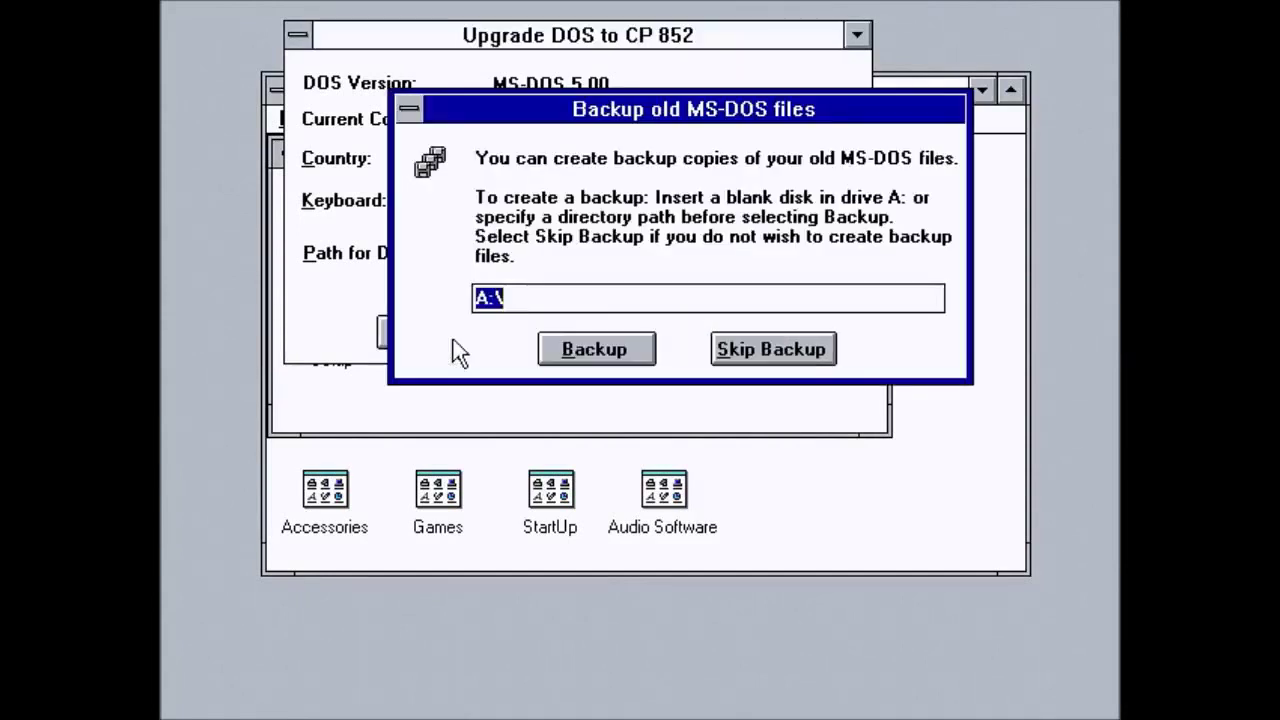
pyautogui.click(763, 355)
pyautogui.click(755, 352)
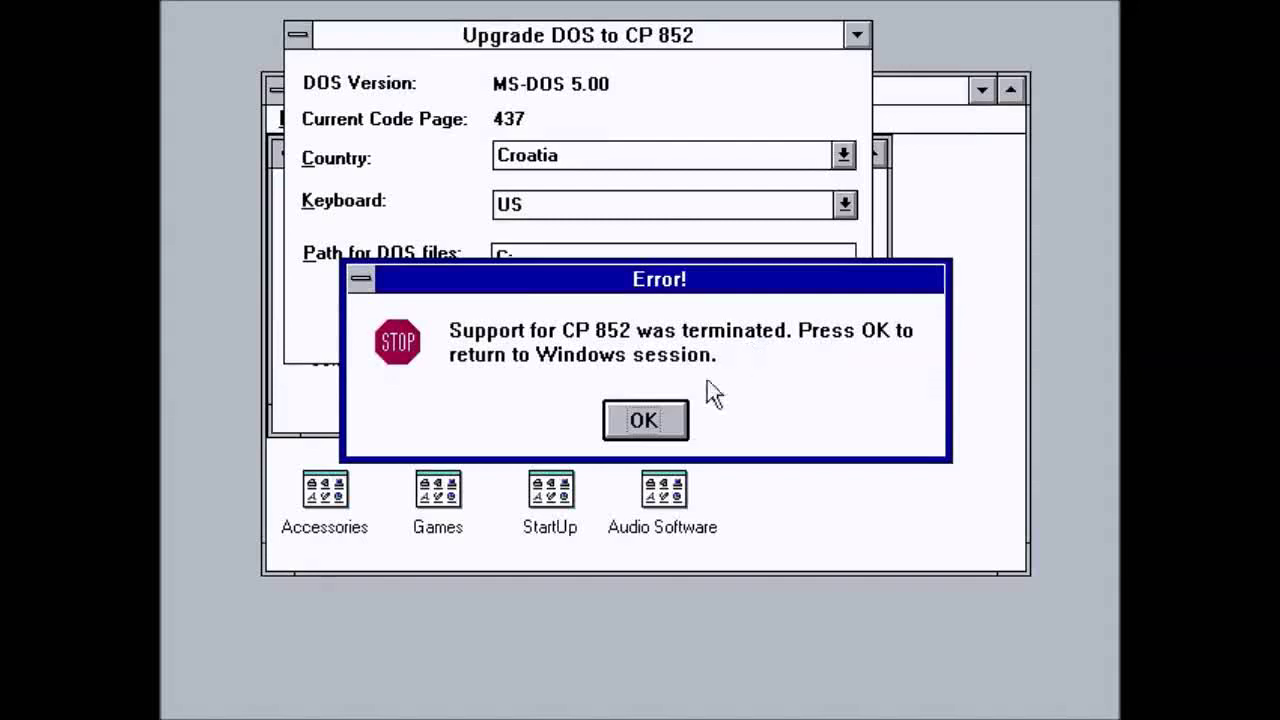
pyautogui.click(645, 421)
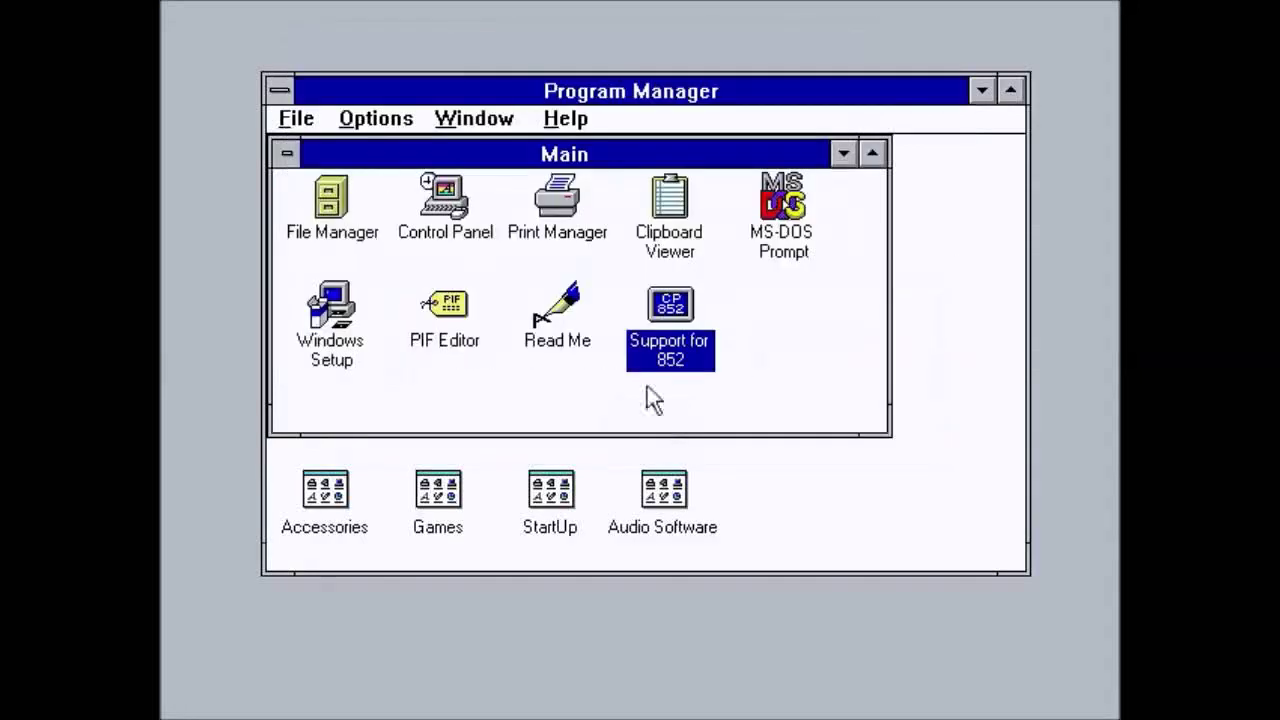
# - Minimize the Main group and open the Accessories group
pyautogui.click(347, 201)
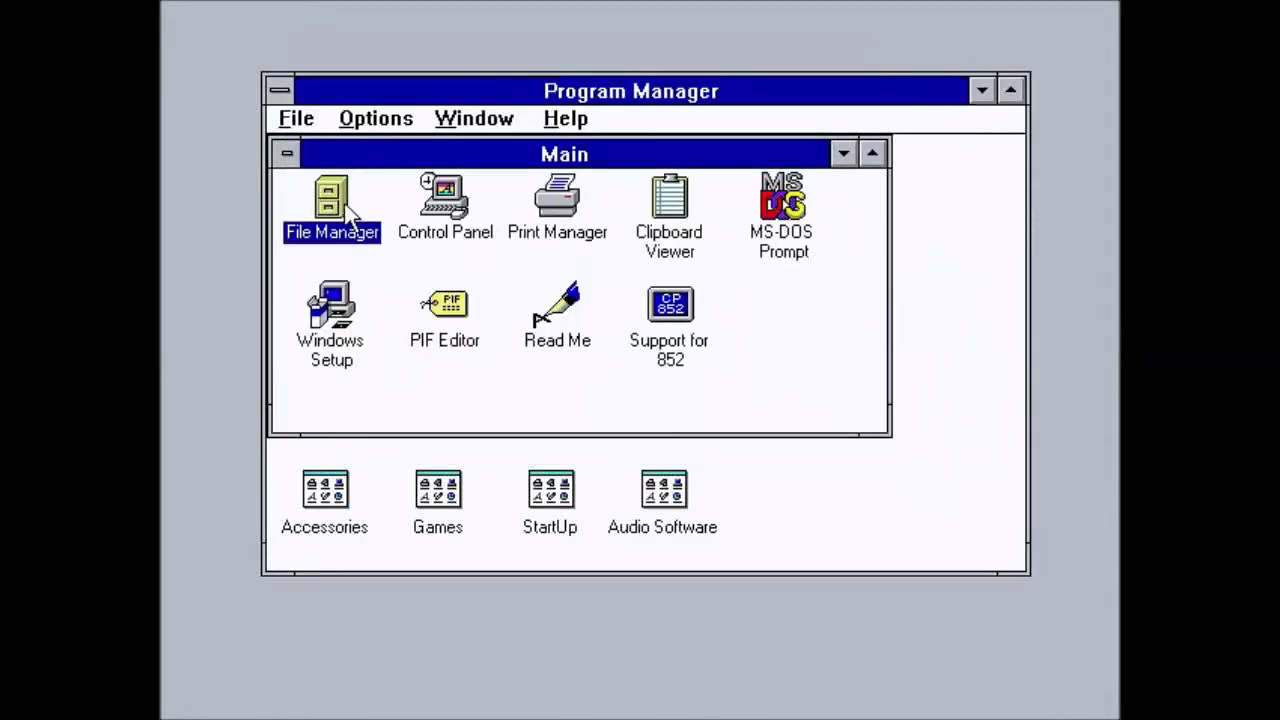
pyautogui.click(290, 155)
pyautogui.press('n')
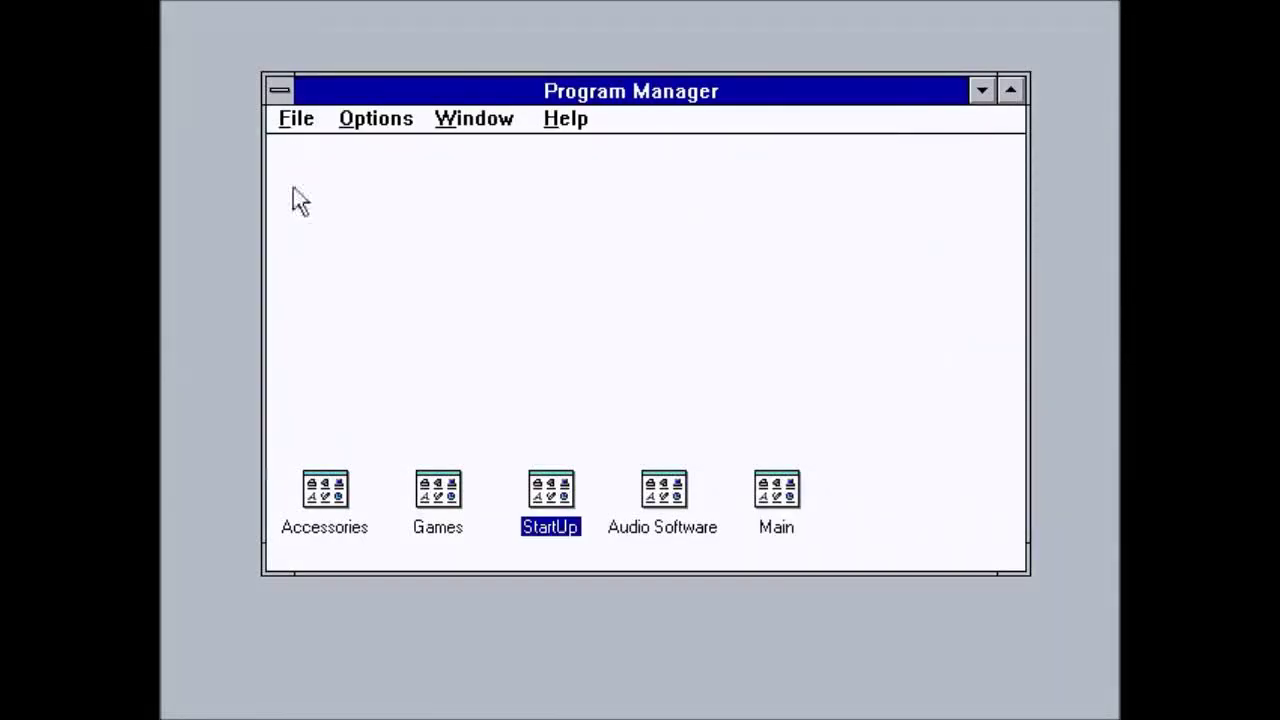
pyautogui.doubleClick(335, 516)
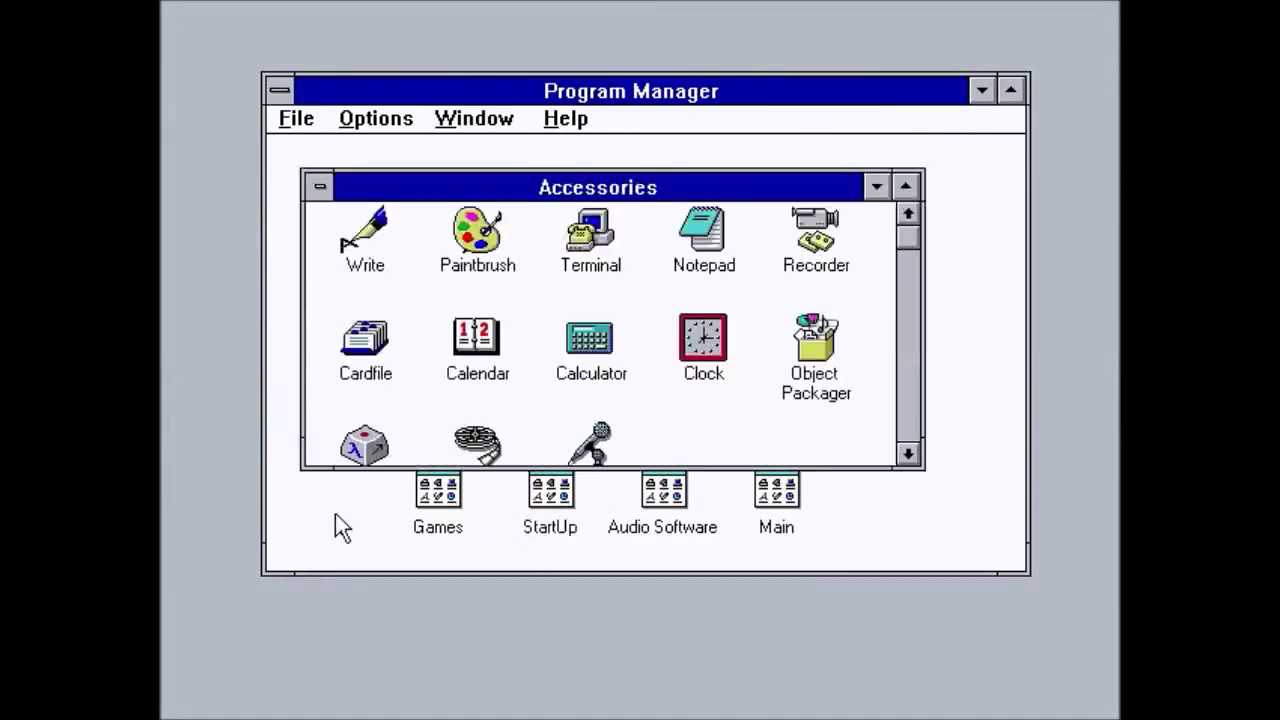
# - Open Write in a maximized window, look through its document, find, edit and file commands, and close it
pyautogui.click(360, 247)
pyautogui.doubleClick(360, 240)
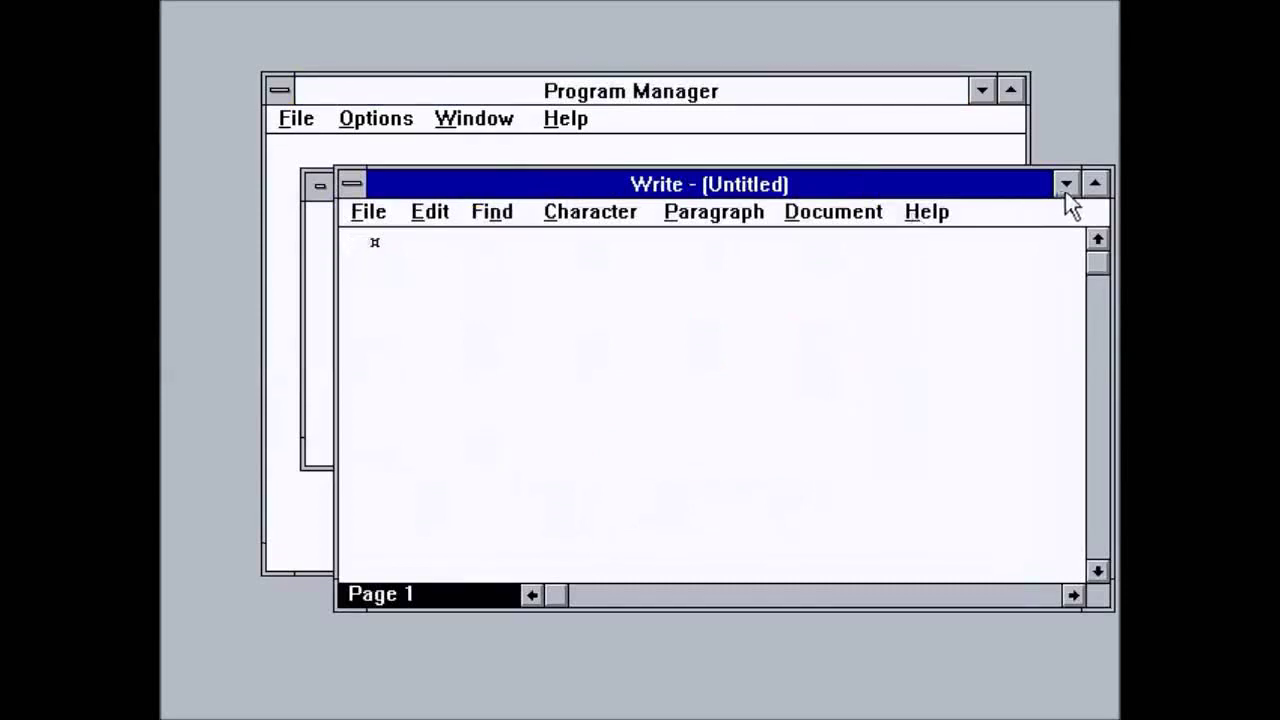
pyautogui.click(1096, 186)
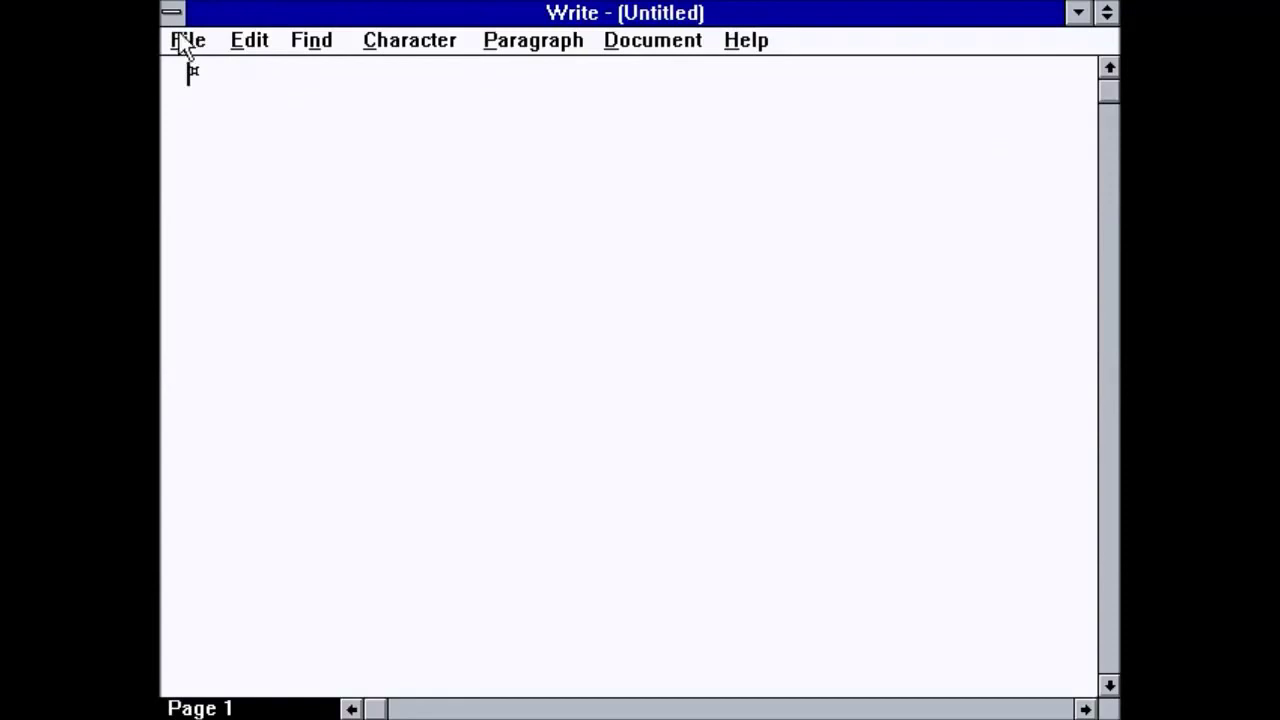
pyautogui.click(767, 44)
pyautogui.click(650, 40)
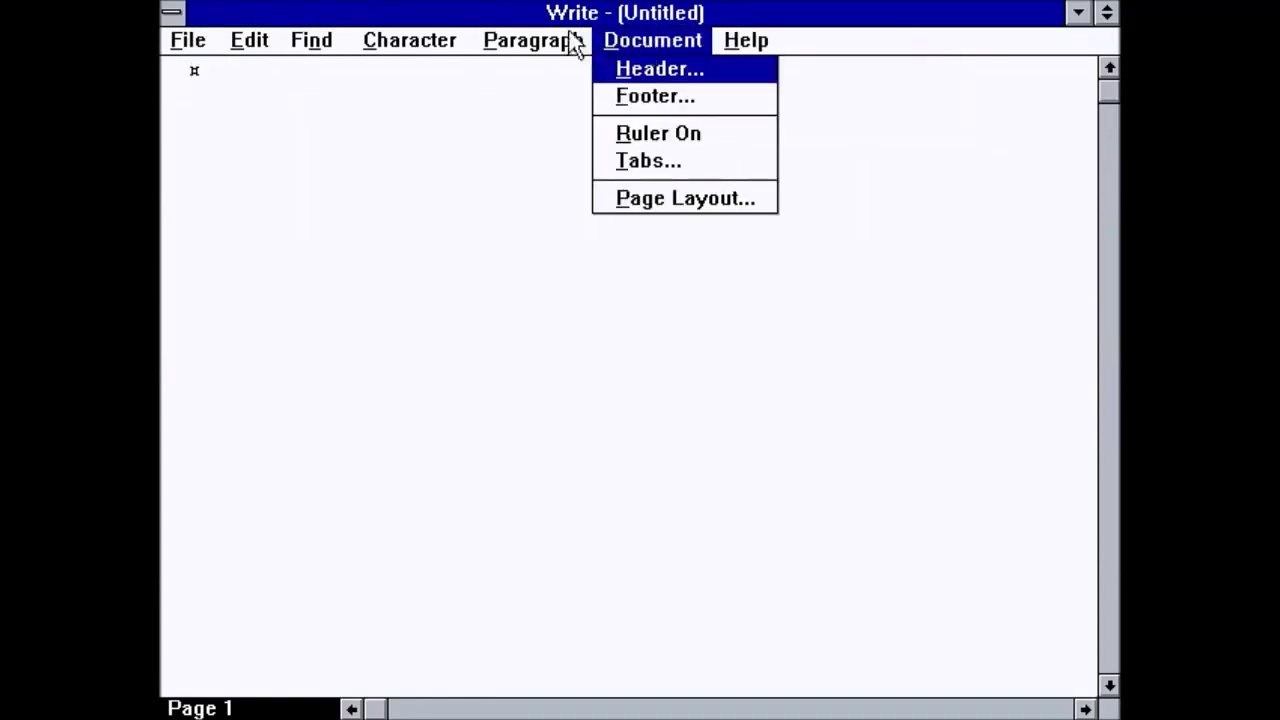
pyautogui.moveTo(560, 40)
pyautogui.moveTo(390, 55)
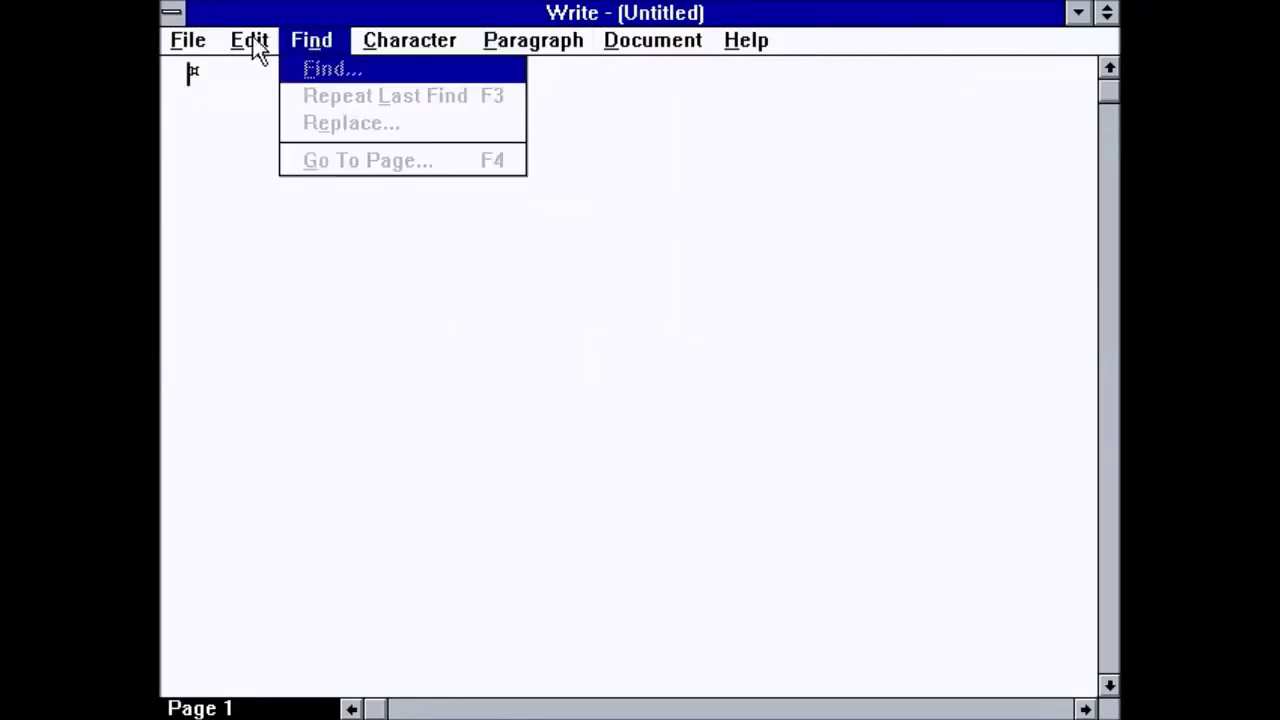
pyautogui.moveTo(249, 43)
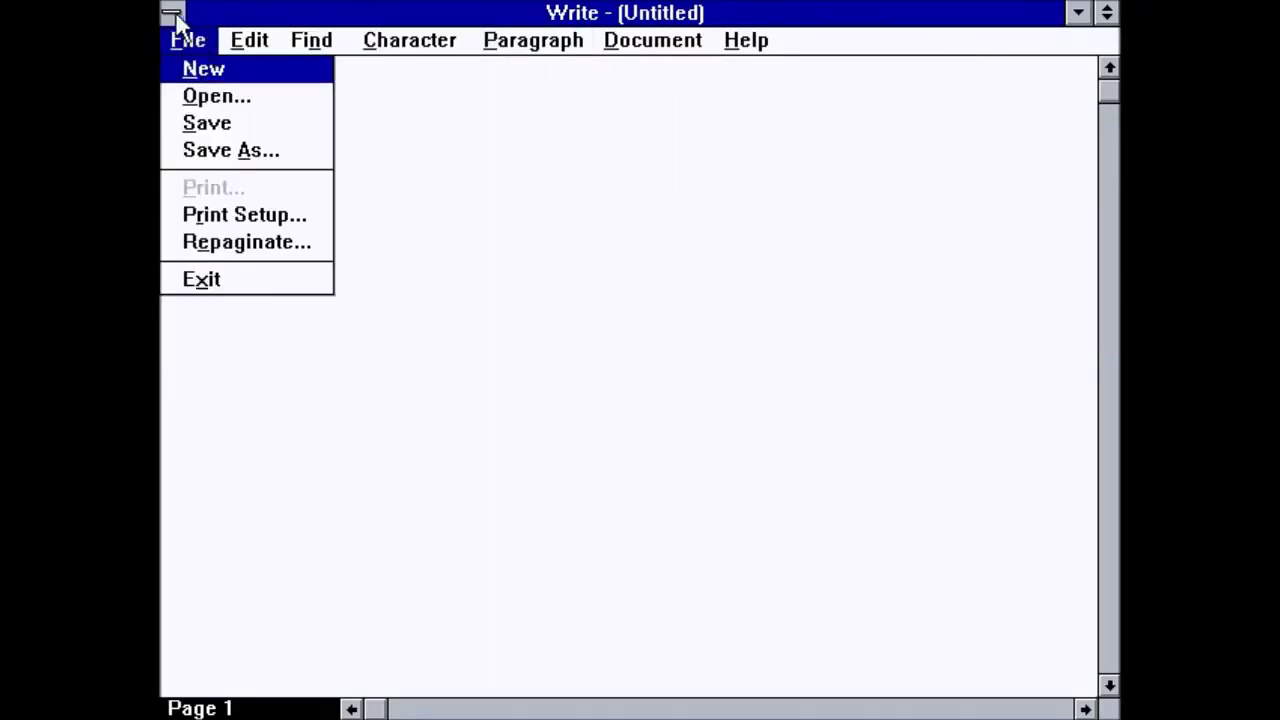
pyautogui.doubleClick(173, 14)
# - Open Paintbrush in a maximized window and inspect the image attributes, leaving them as they are
pyautogui.doubleClick(485, 240)
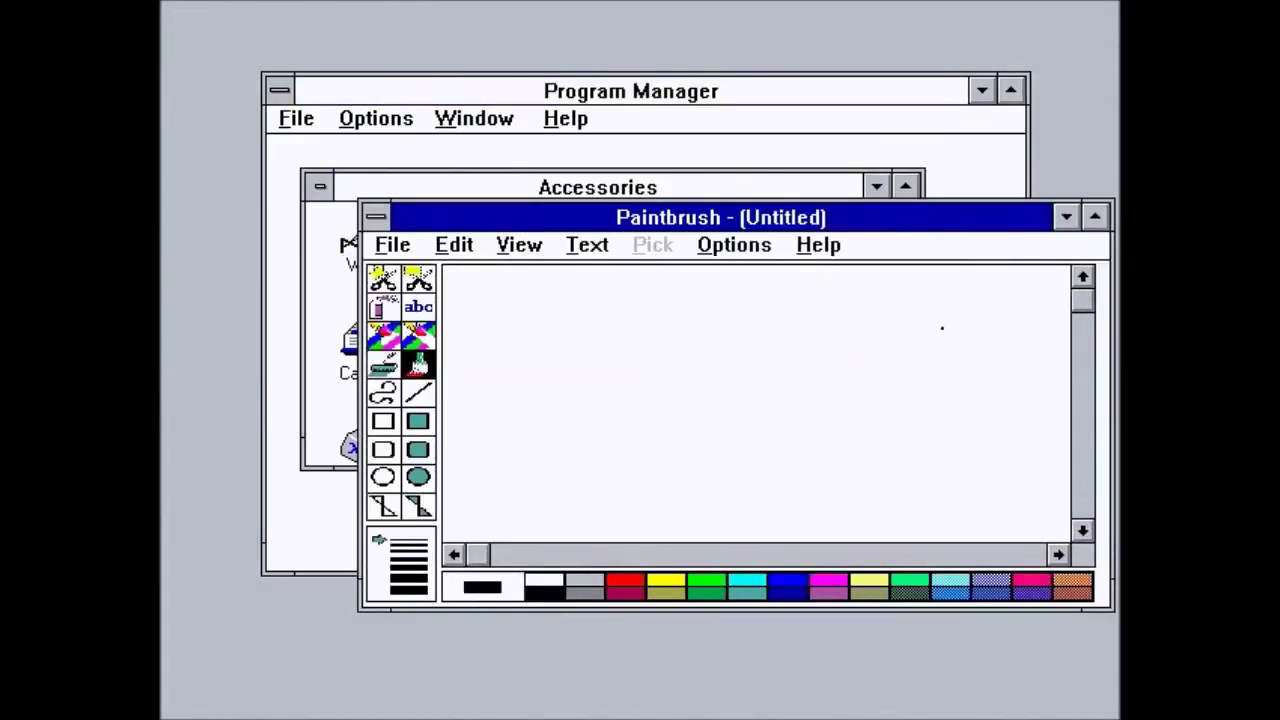
pyautogui.click(1094, 217)
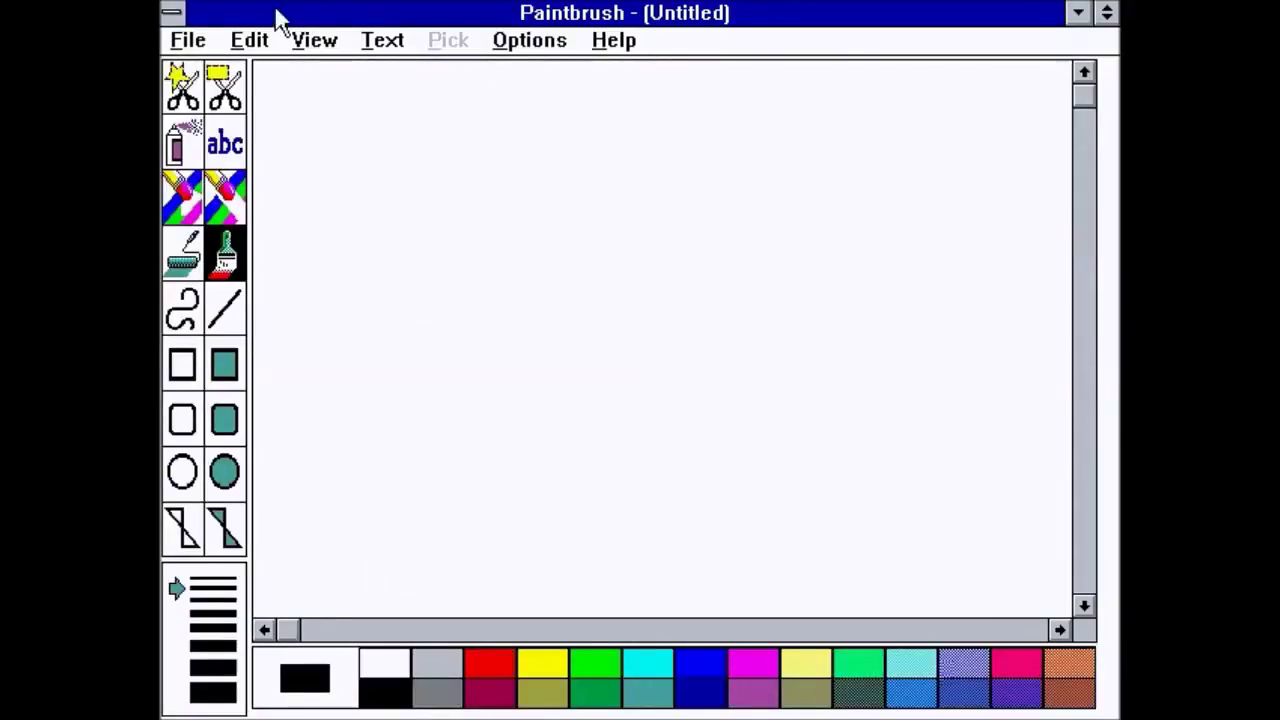
pyautogui.click(340, 42)
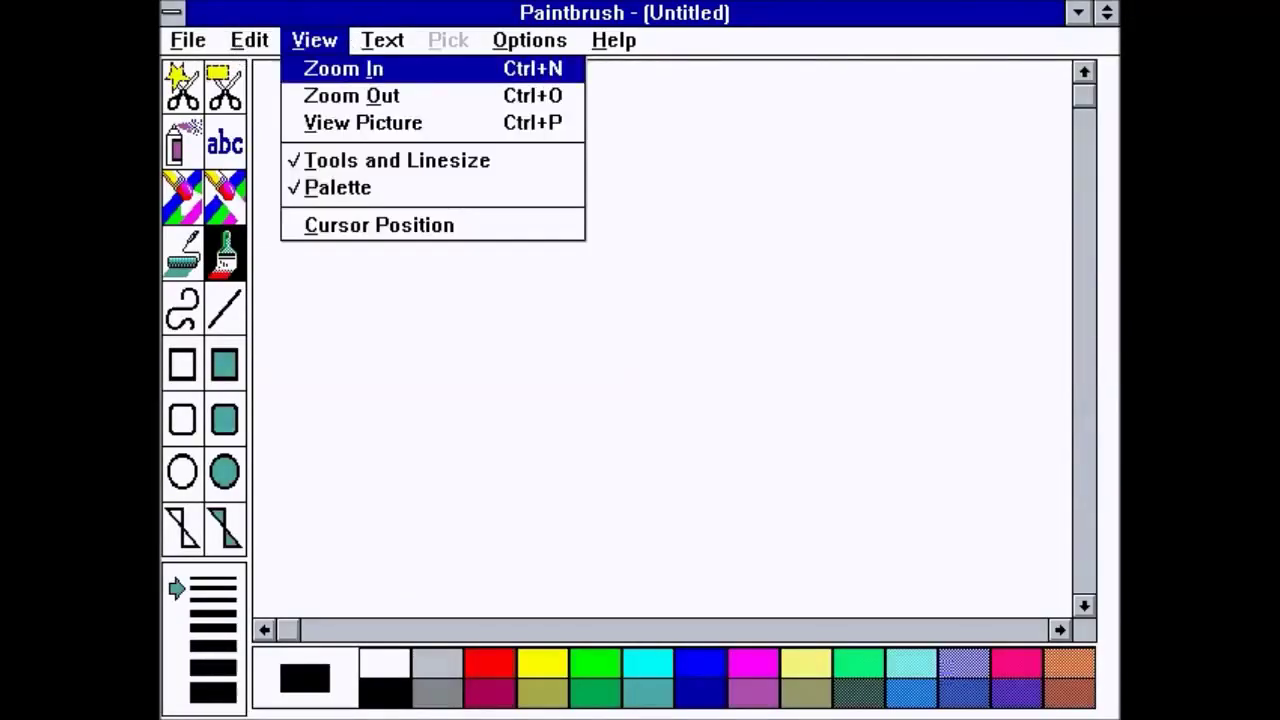
pyautogui.click(374, 40)
pyautogui.click(540, 41)
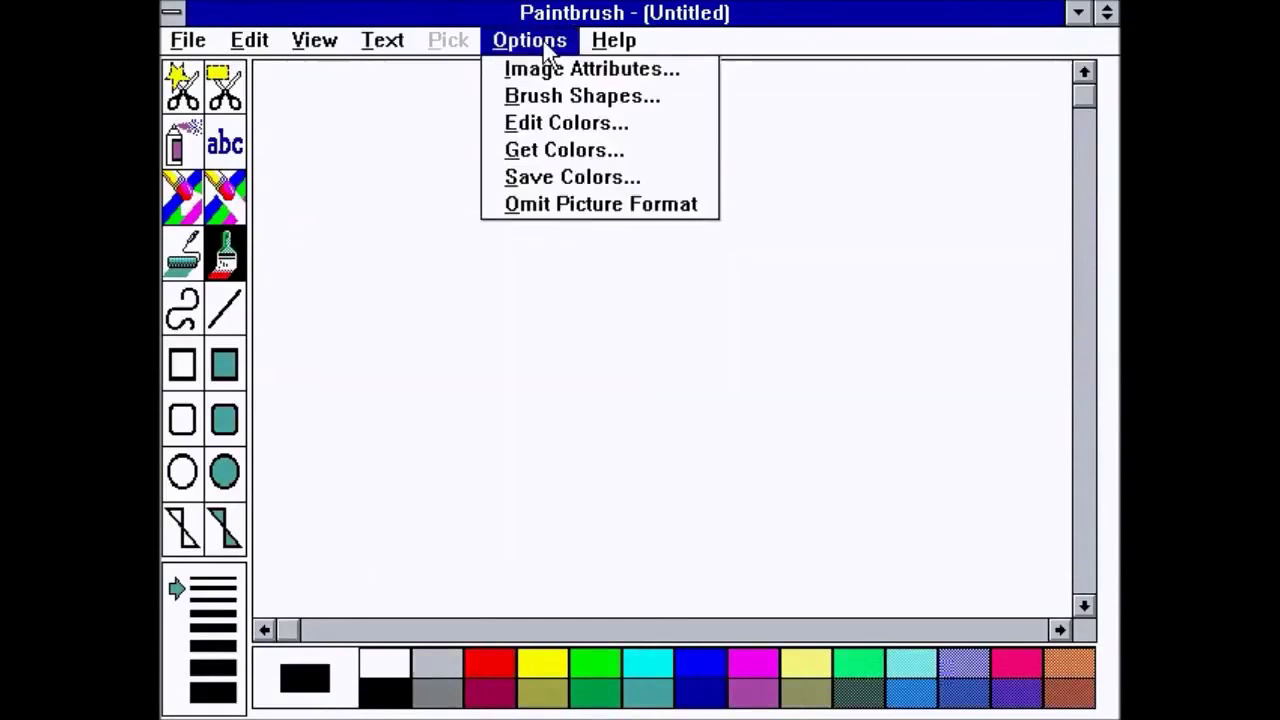
pyautogui.click(590, 72)
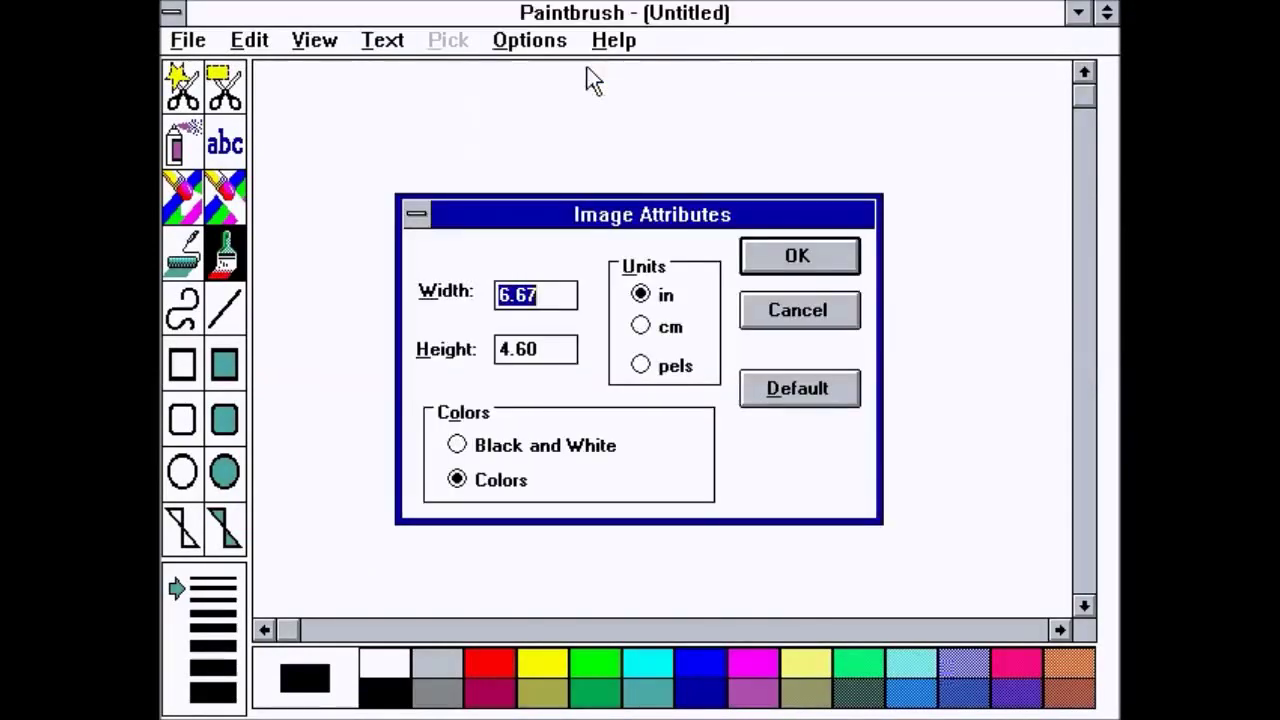
pyautogui.click(809, 255)
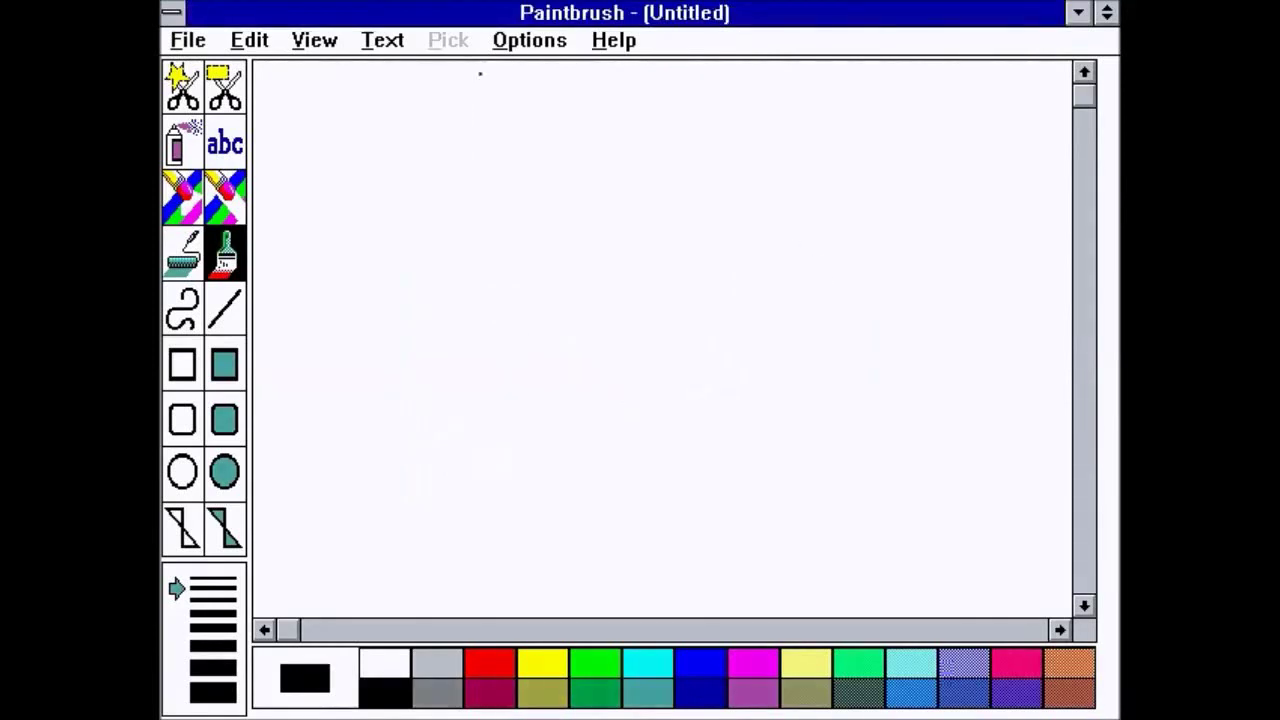
# - Review Paintbrush's help, text, editing and file commands without running any of them
pyautogui.click(535, 45)
pyautogui.moveTo(605, 45)
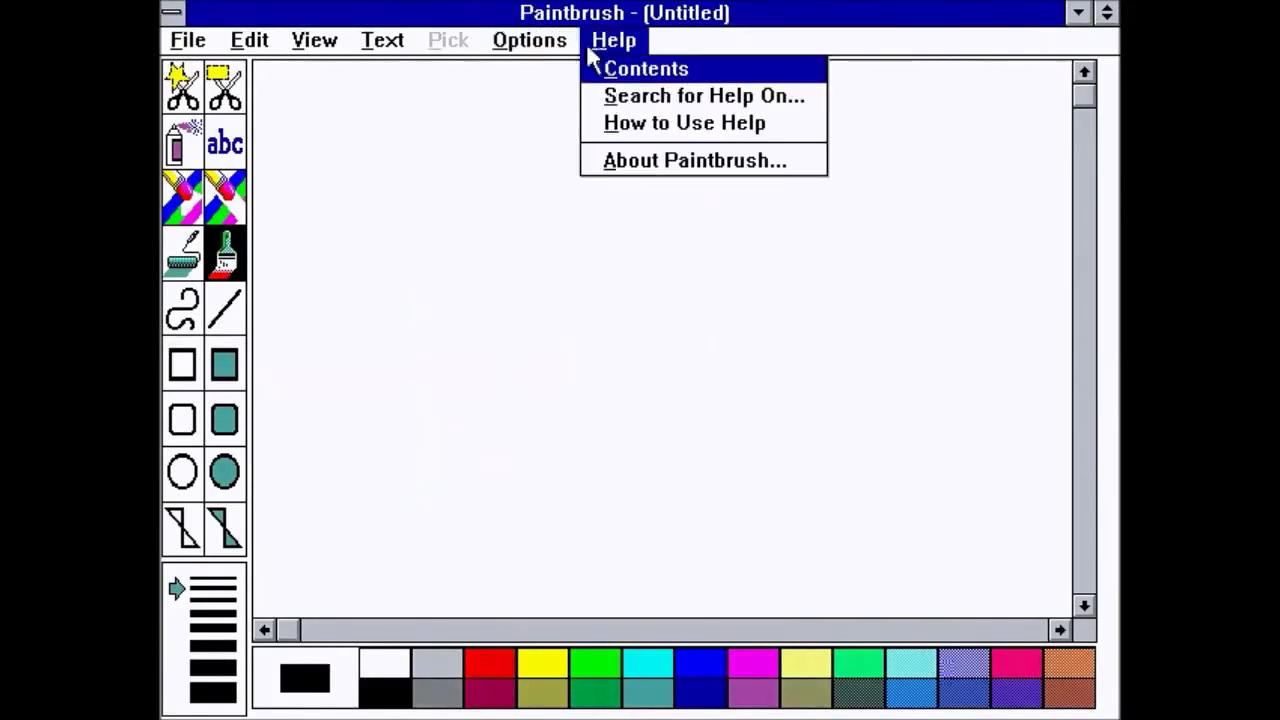
pyautogui.click(378, 45)
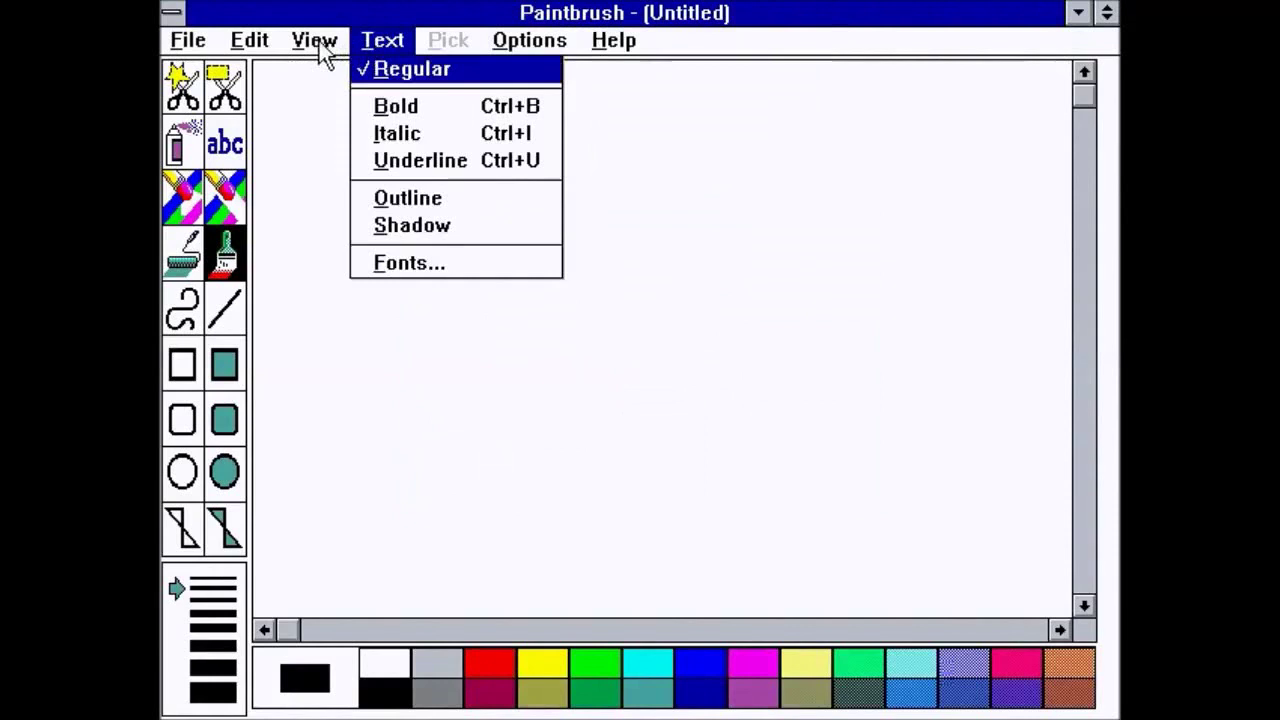
pyautogui.moveTo(244, 48)
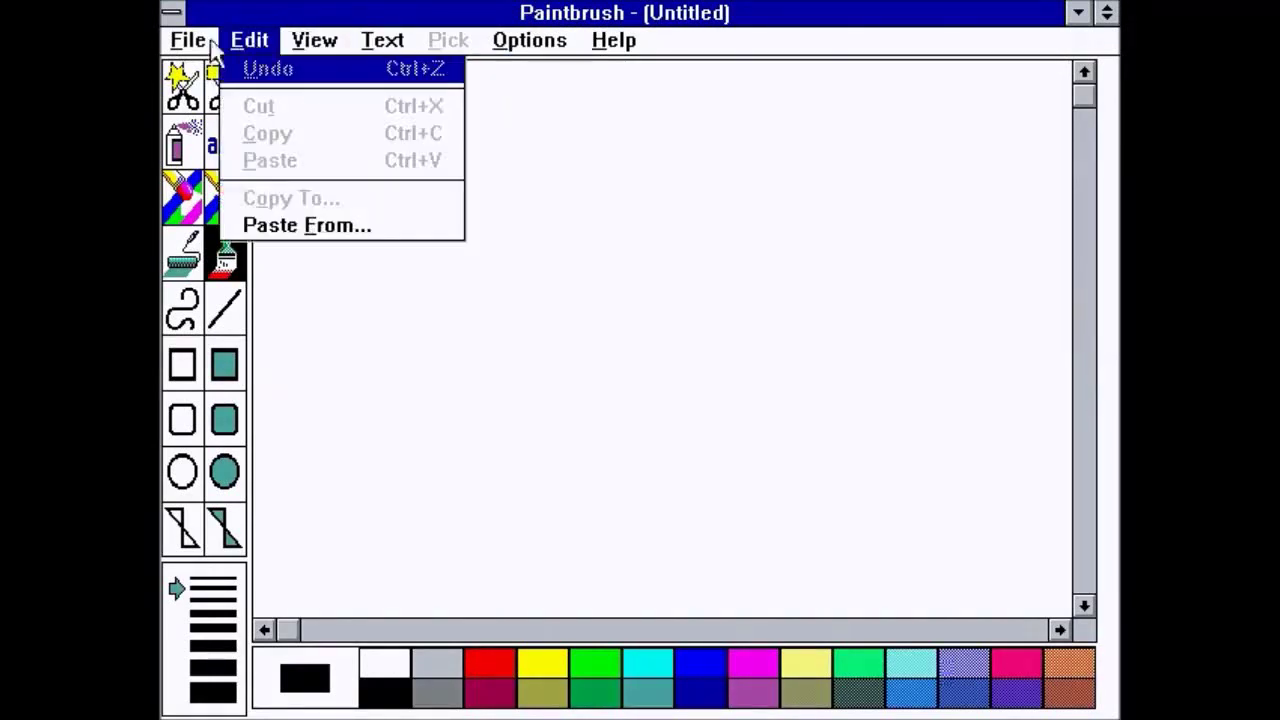
pyautogui.moveTo(182, 42)
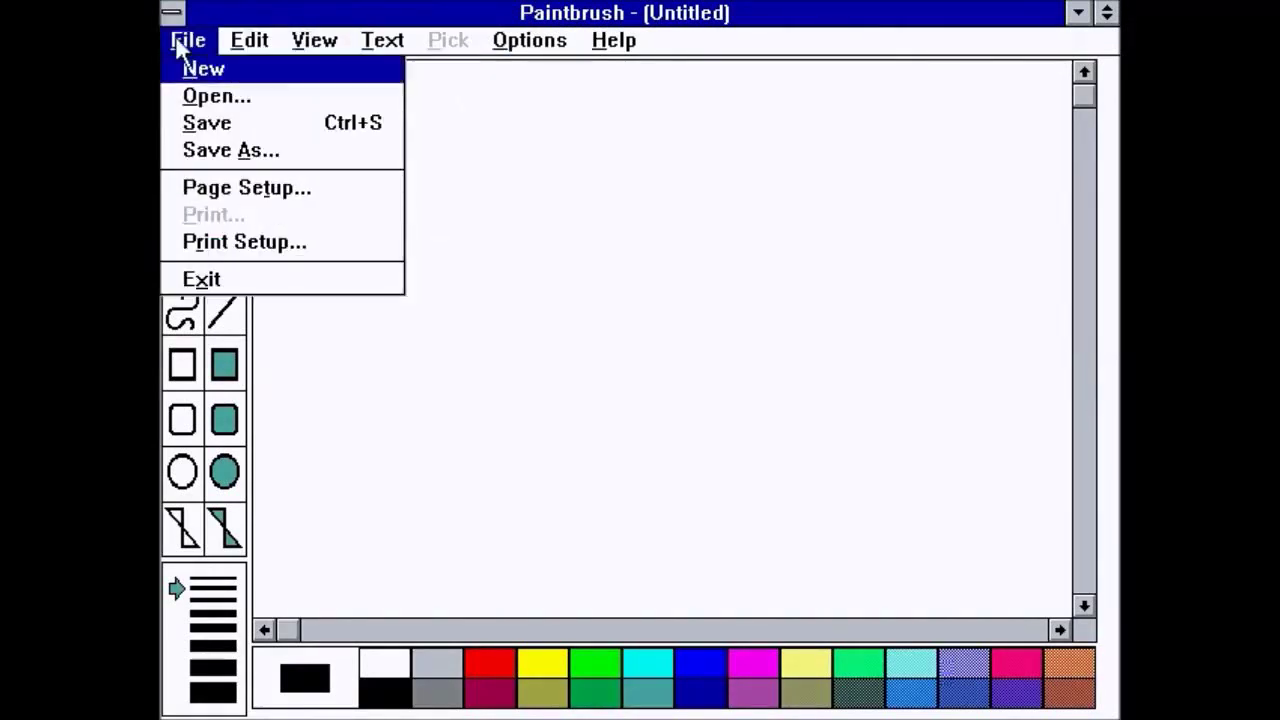
pyautogui.click(318, 24)
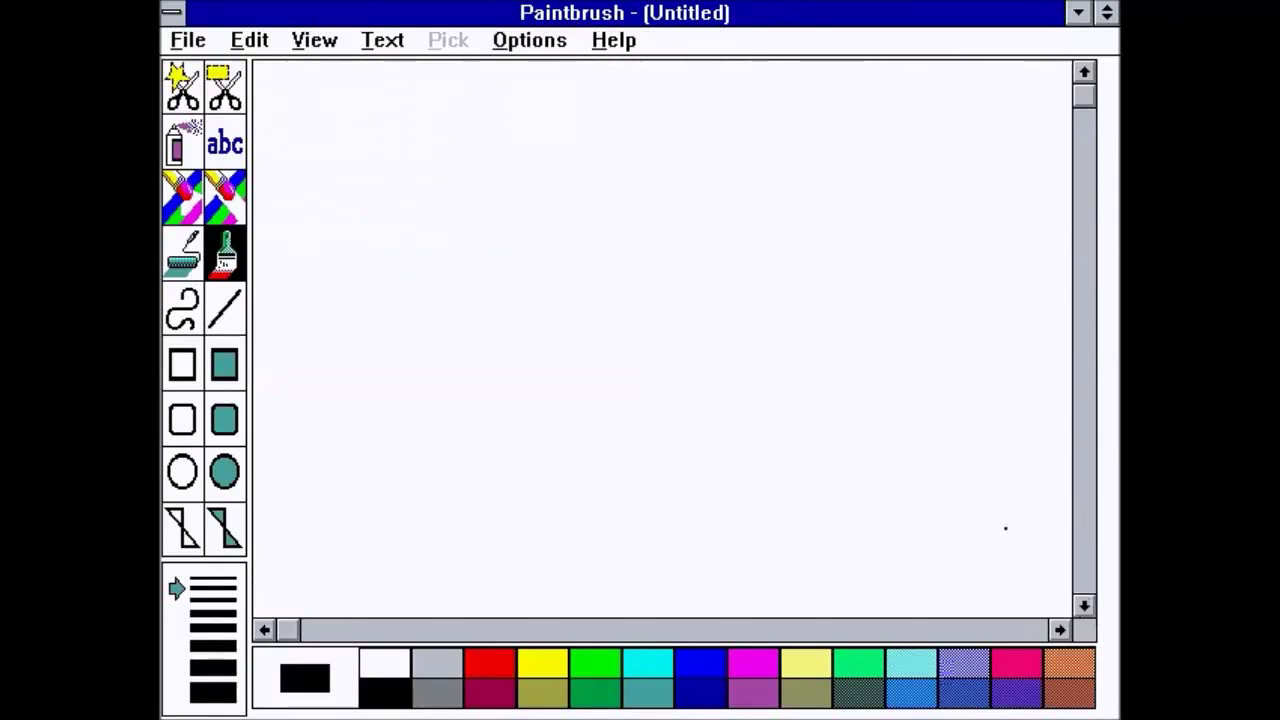
# - Fill the blank canvas with bright green using the Paint Roller and check how far the fill extends
pyautogui.click(186, 256)
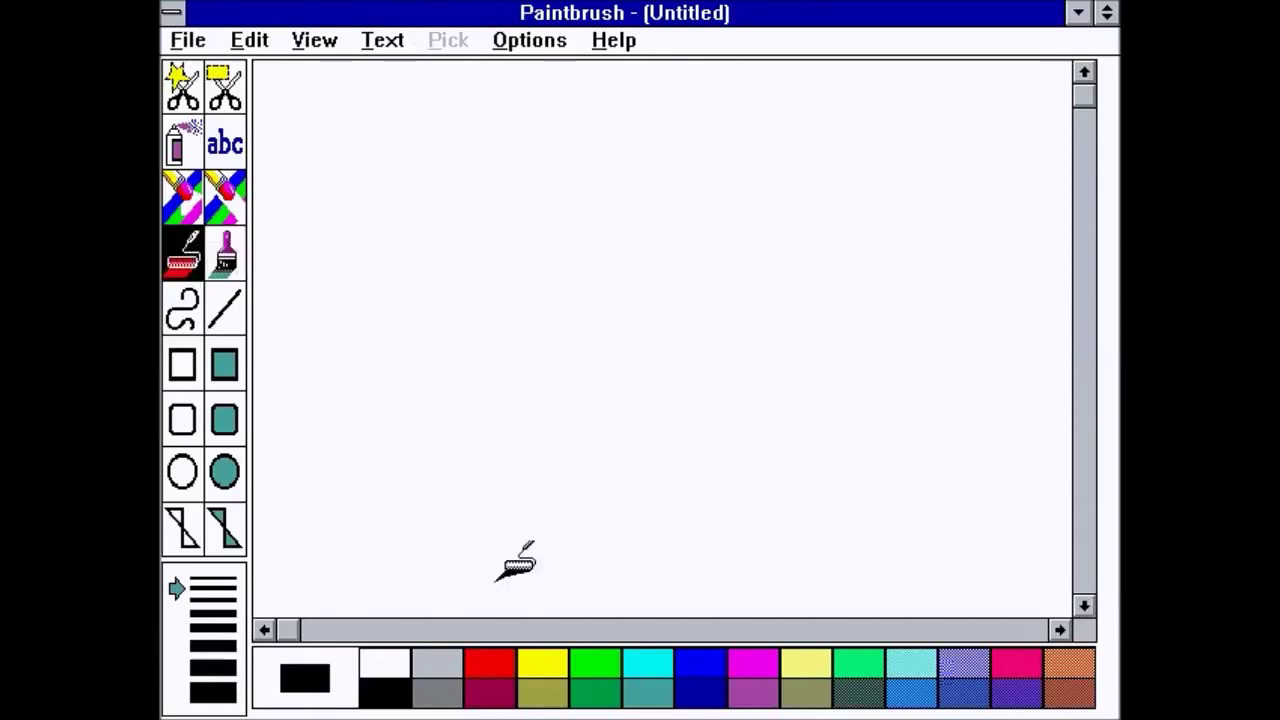
pyautogui.click(608, 666)
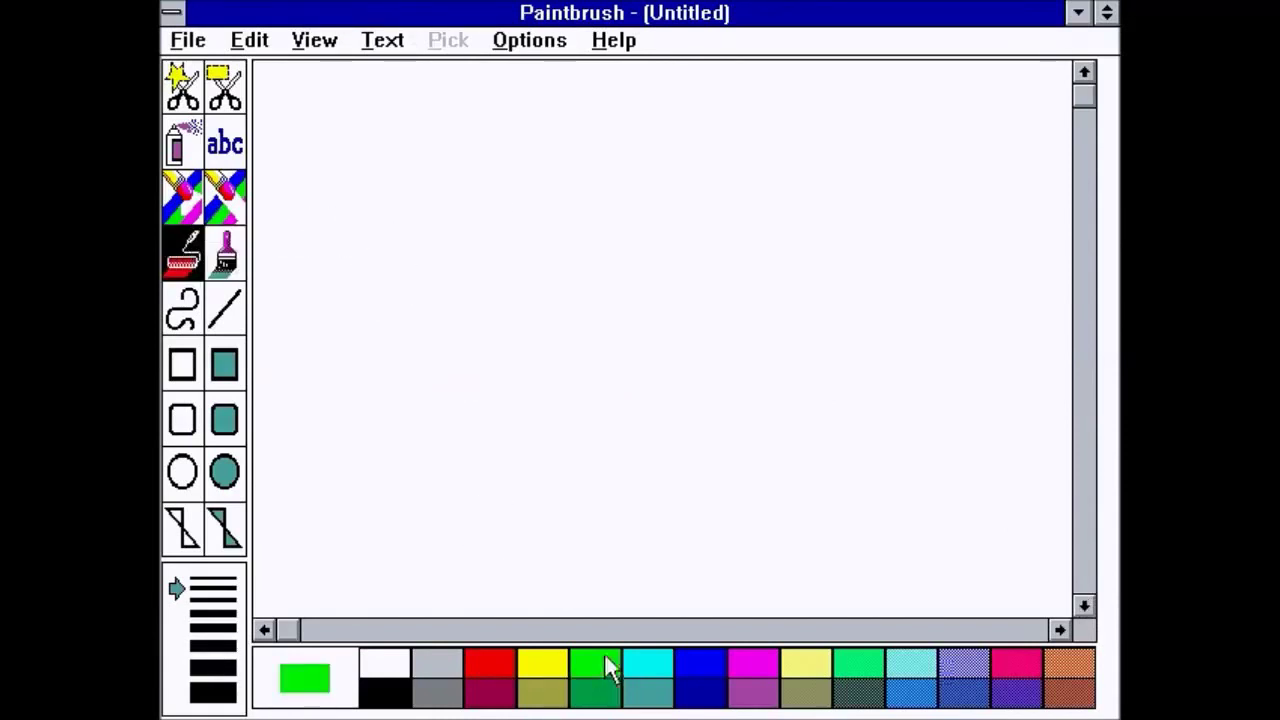
pyautogui.click(484, 451)
pyautogui.moveTo(1084, 608); pyautogui.dragTo(1078, 613)
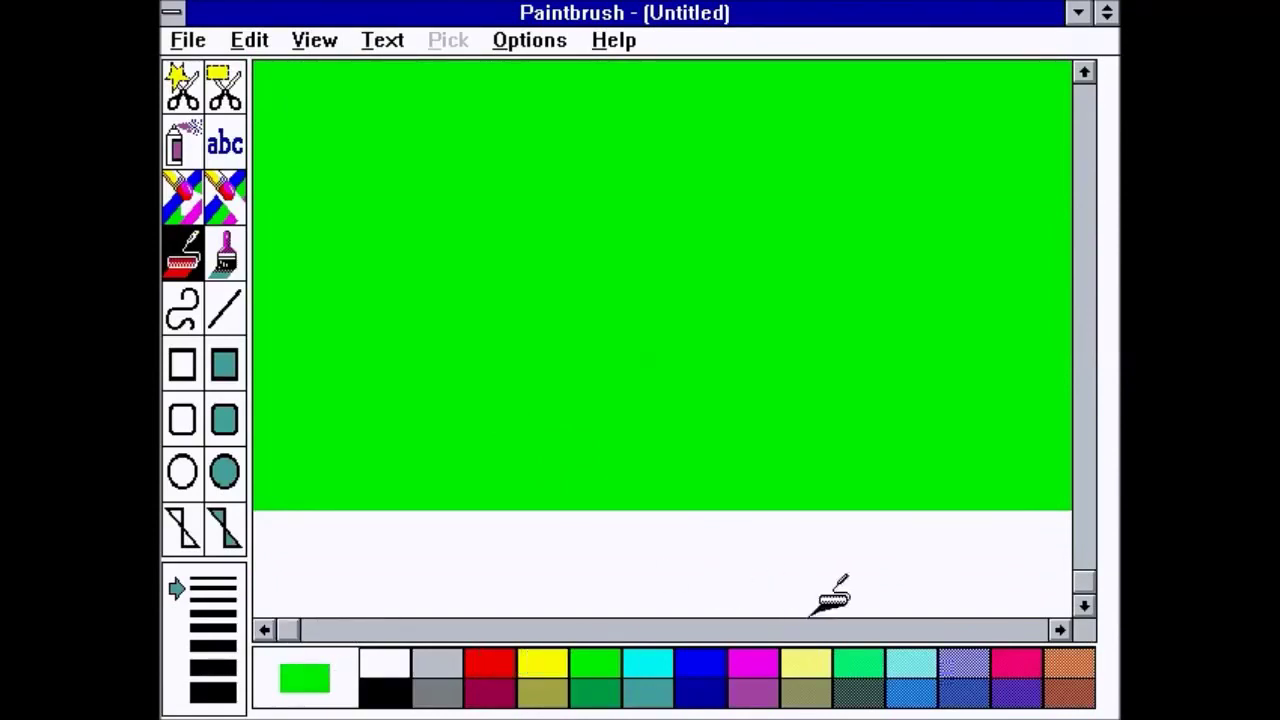
pyautogui.moveTo(1058, 631); pyautogui.dragTo(1058, 631)
# - Close Paintbrush without saving the green picture
pyautogui.click(171, 12)
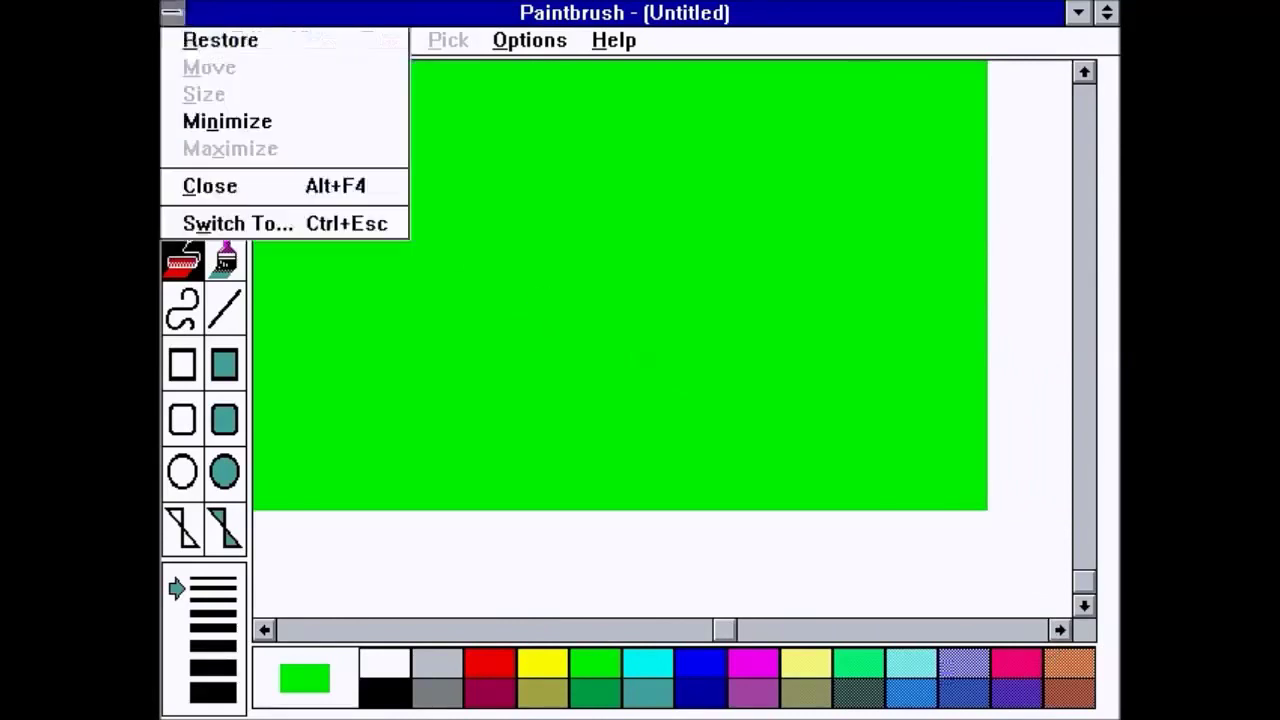
pyautogui.click(171, 12)
pyautogui.click(665, 457)
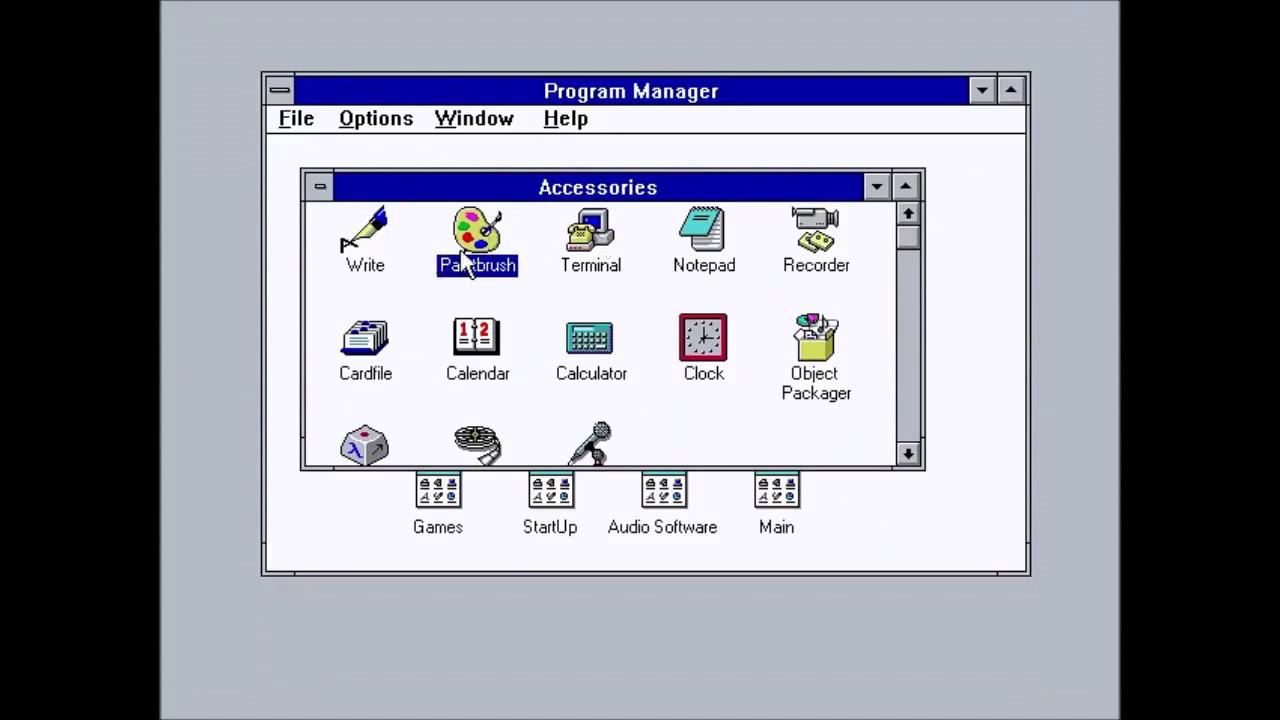
# - Open Terminal, dismiss its startup dialog and look at the available phone commands
pyautogui.doubleClick(585, 232)
pyautogui.click(843, 393)
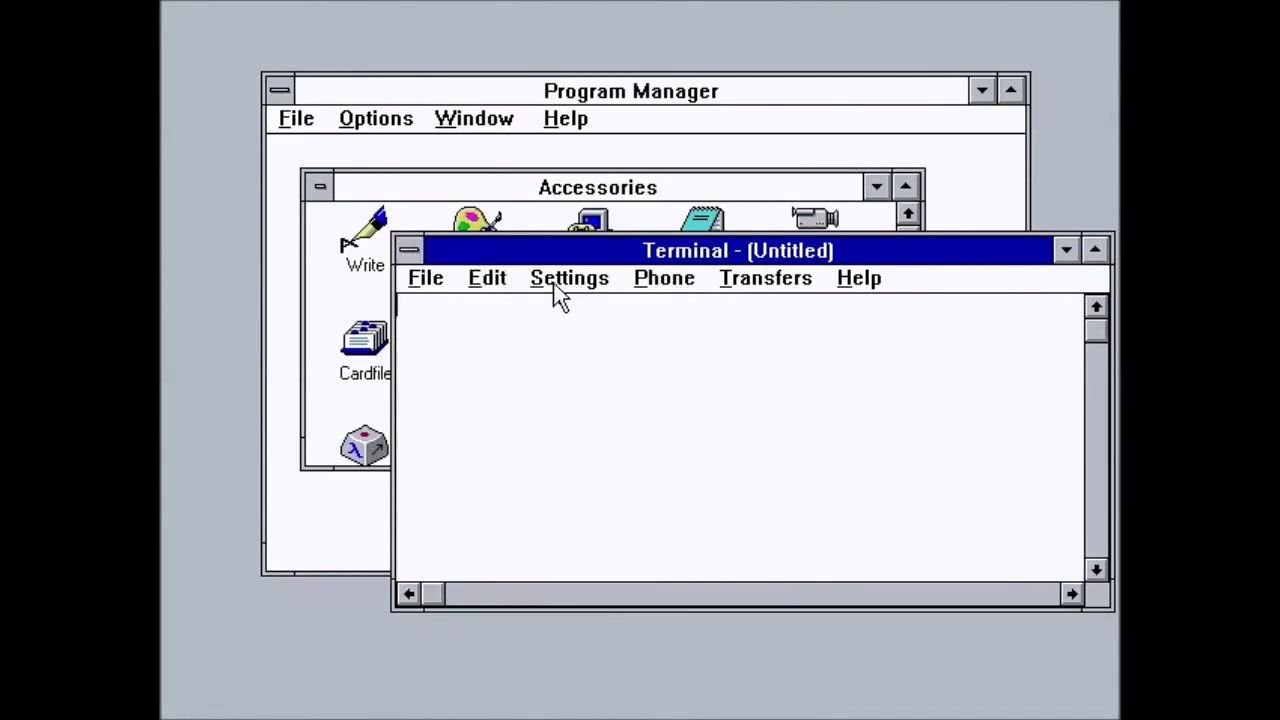
pyautogui.click(703, 279)
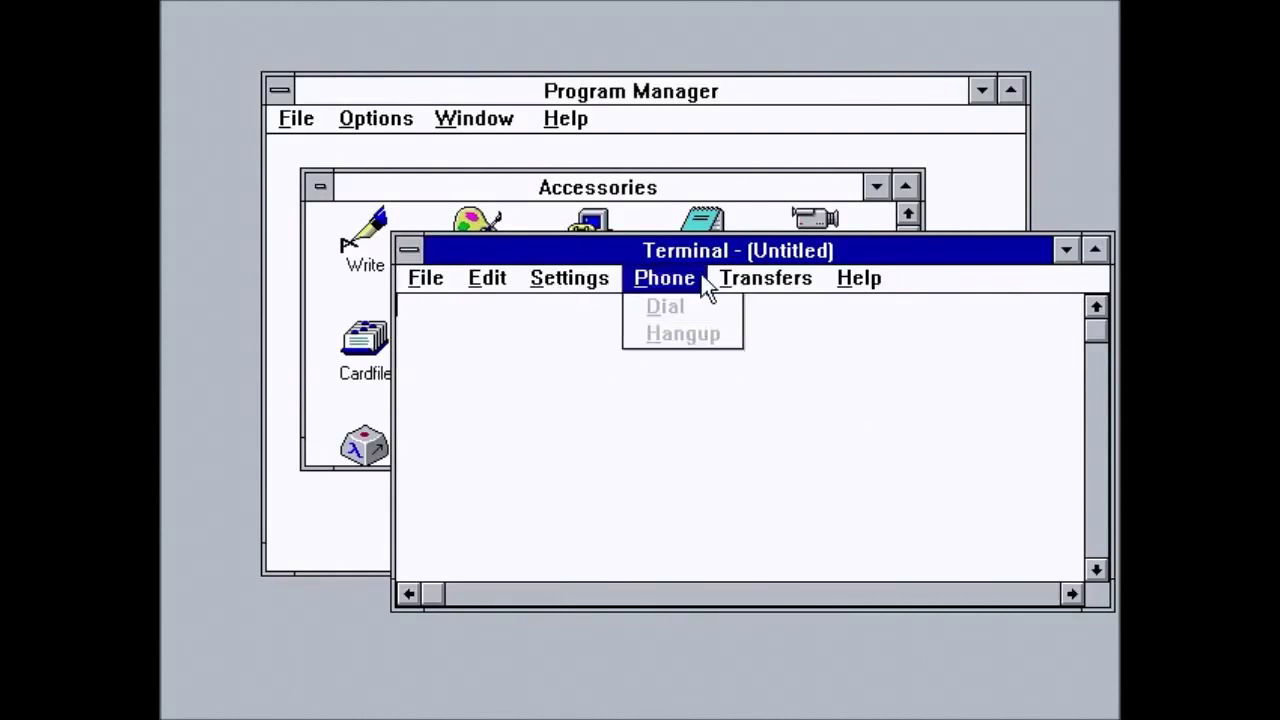
pyautogui.click(614, 272)
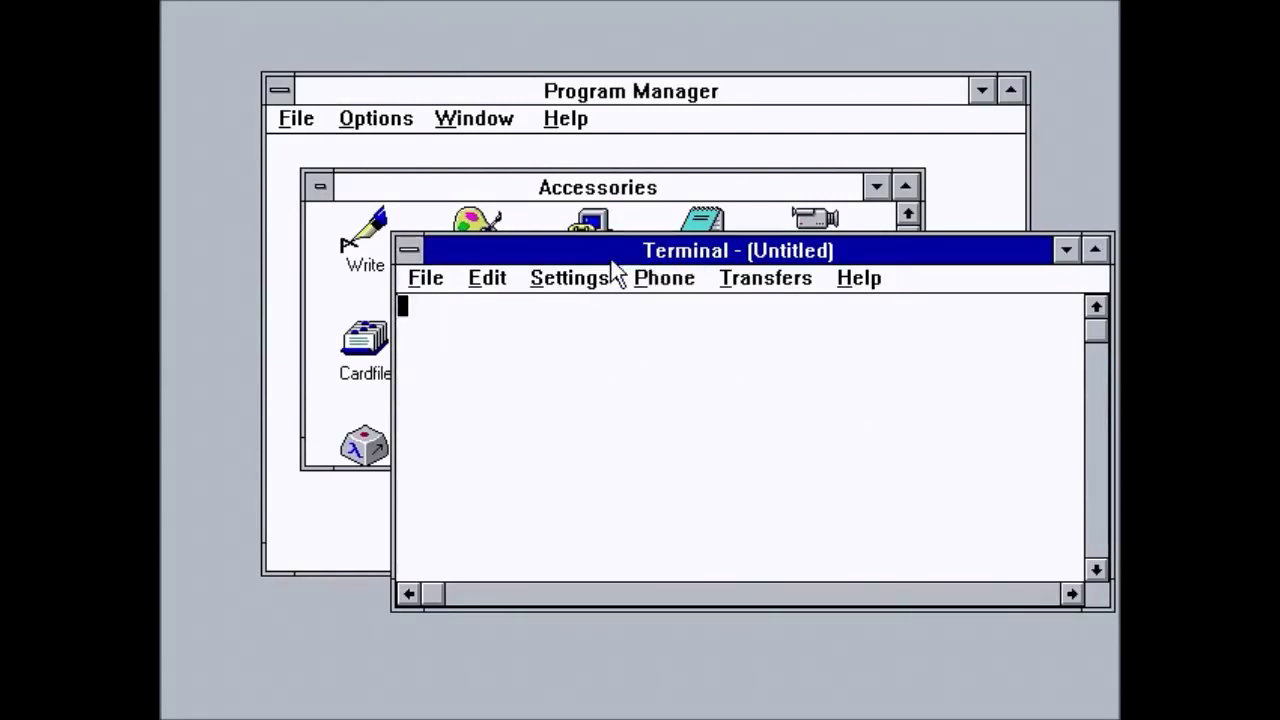
# - Look at Terminal's file commands and close the program
pyautogui.click(425, 278)
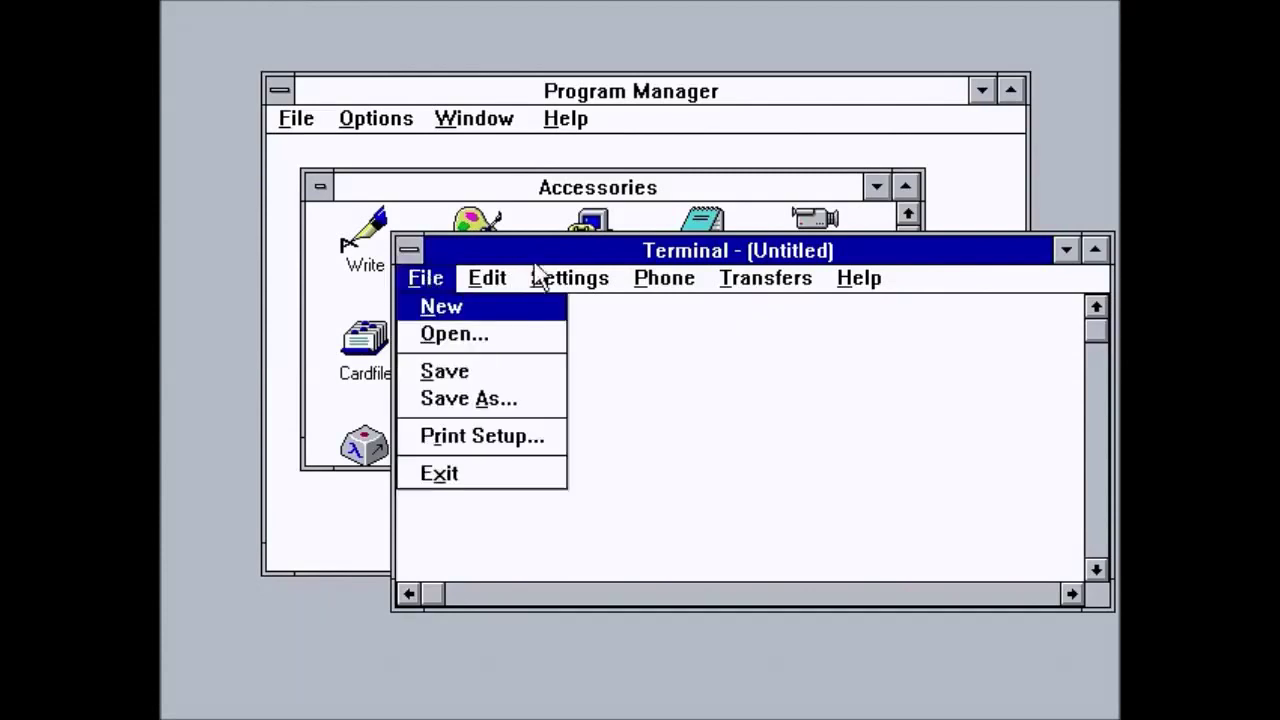
pyautogui.doubleClick(408, 249)
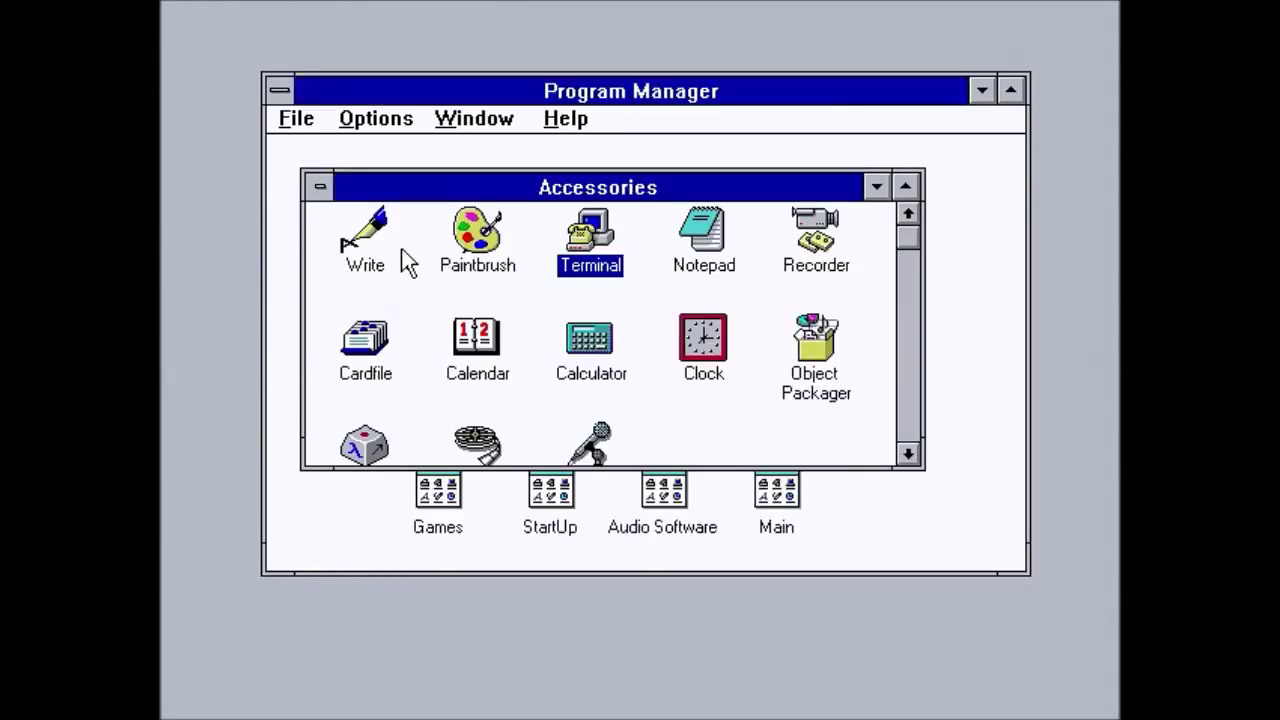
# - Open Notepad from the Accessories group, view its empty document and close it
pyautogui.doubleClick(700, 235)
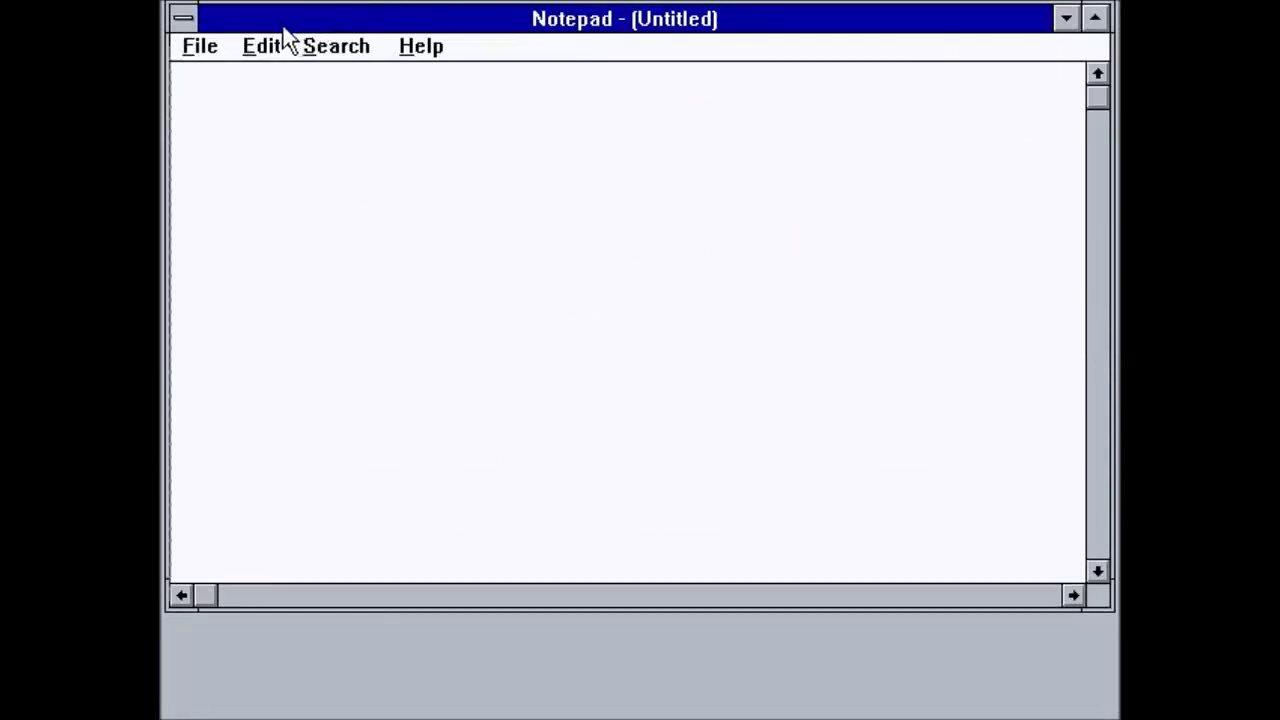
pyautogui.click(183, 27)
pyautogui.click(183, 27)
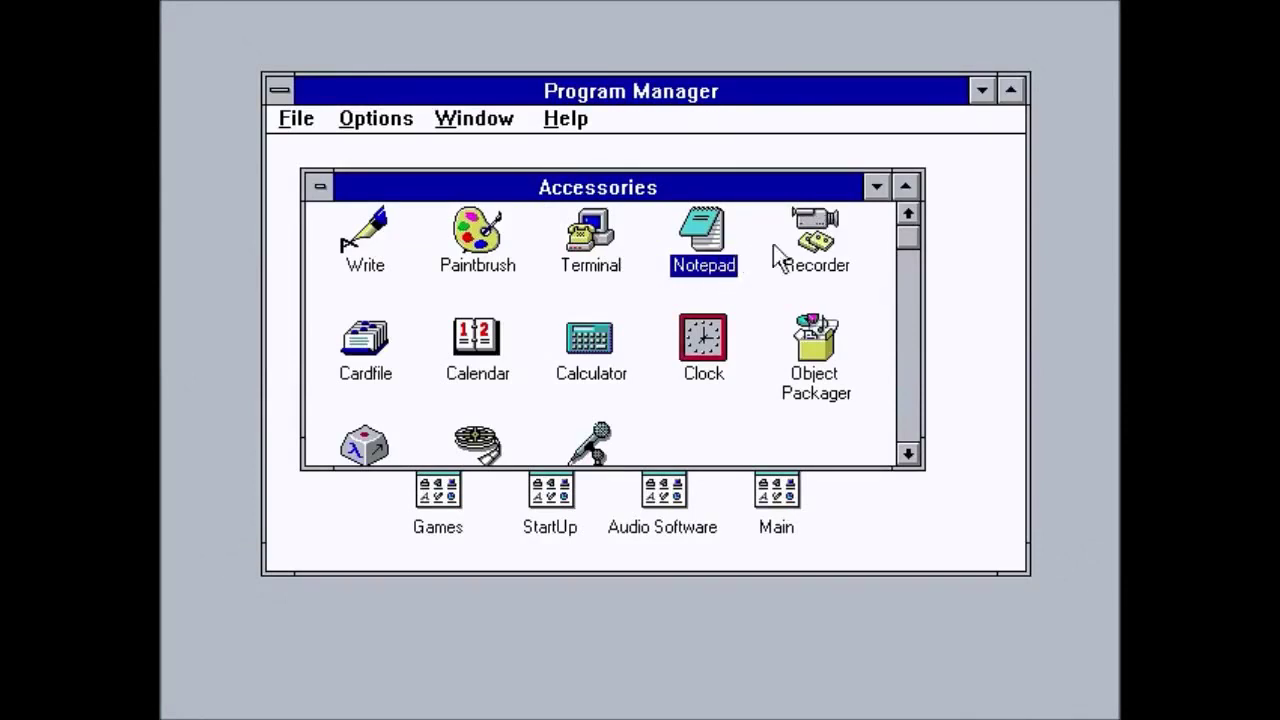
# - Open Recorder, look through its macro and help commands, and close it without recording anything
pyautogui.doubleClick(810, 243)
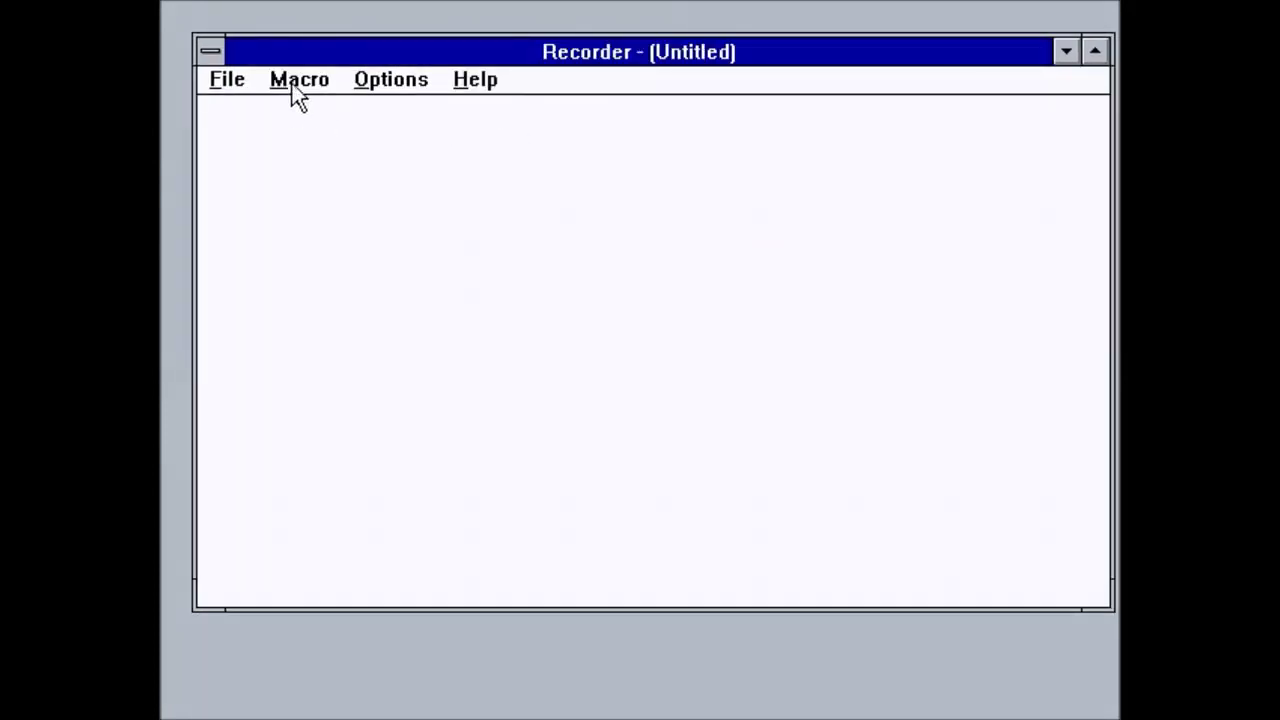
pyautogui.click(213, 84)
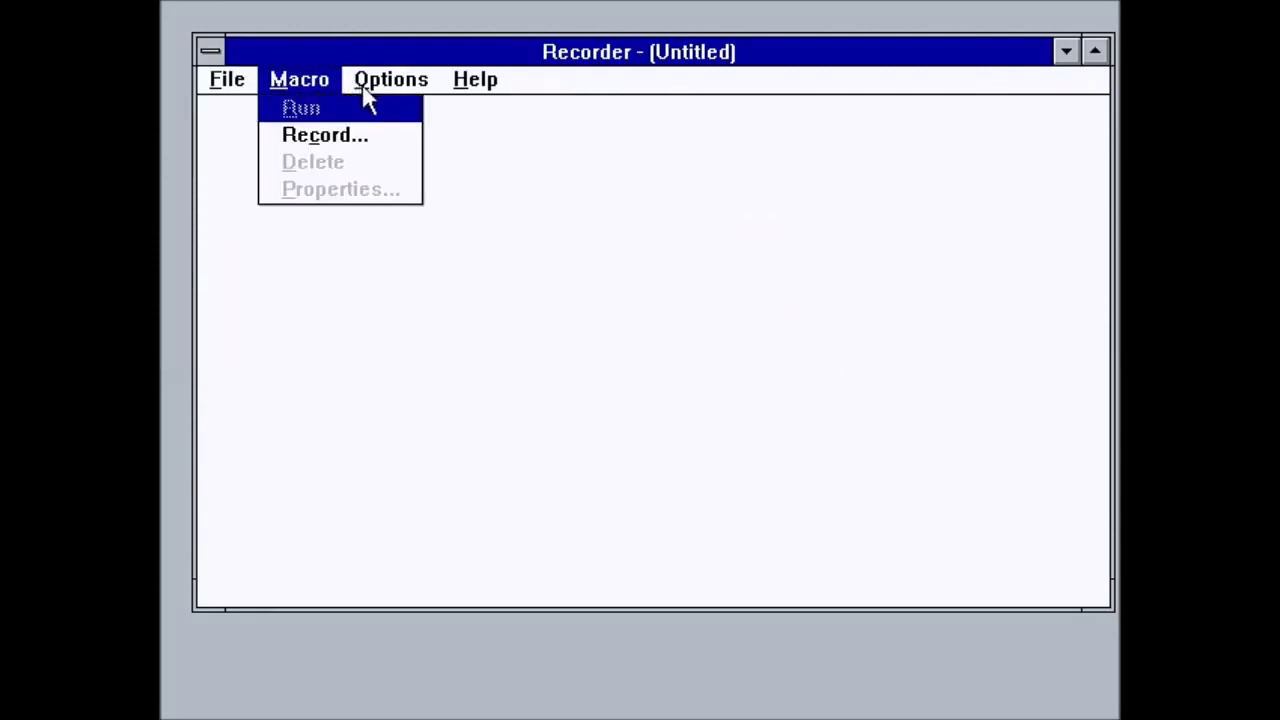
pyautogui.moveTo(411, 88)
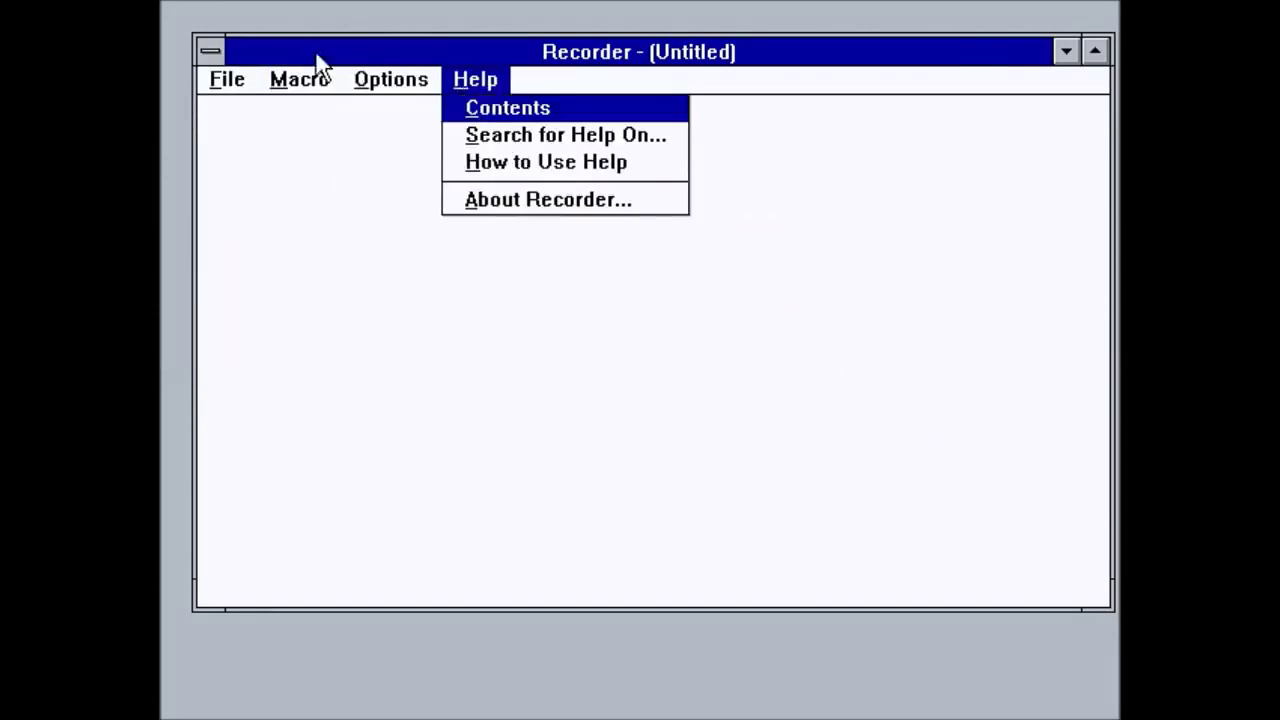
pyautogui.doubleClick(210, 55)
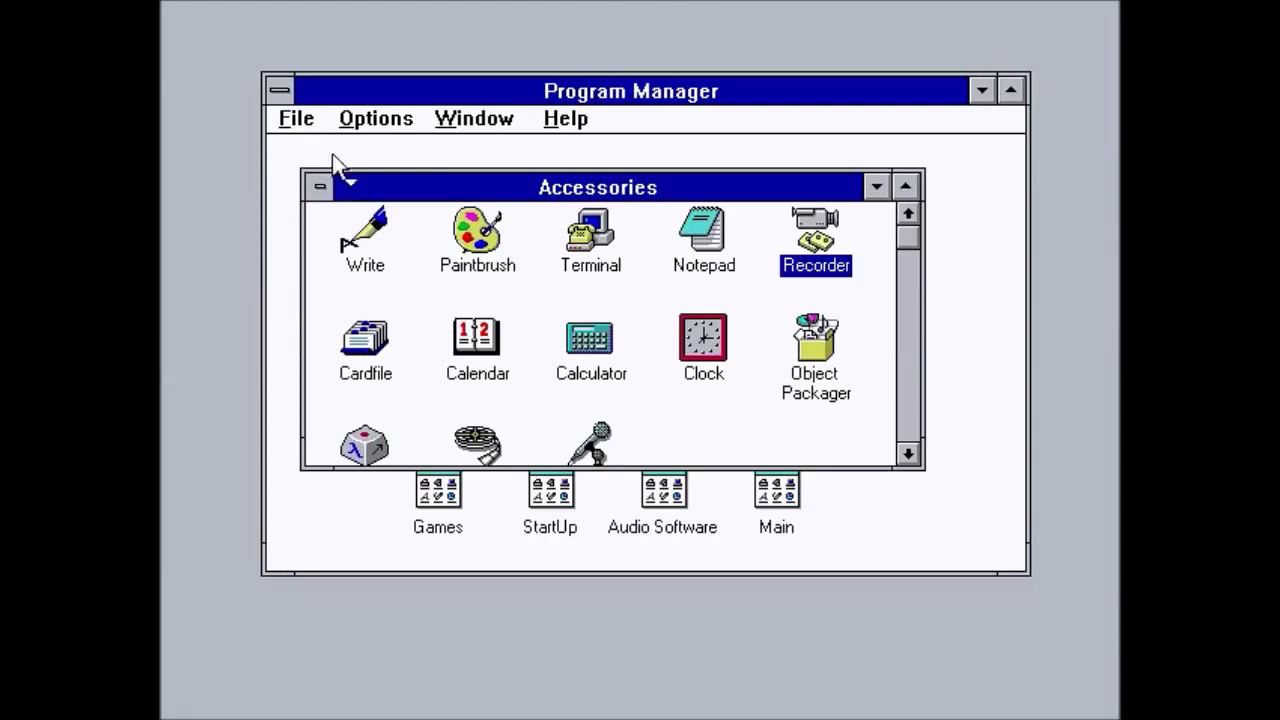
# - Open Cardfile, view its editing commands and Index dialog without entering an index line, and look at the card commands
pyautogui.click(370, 348)
pyautogui.doubleClick(370, 348)
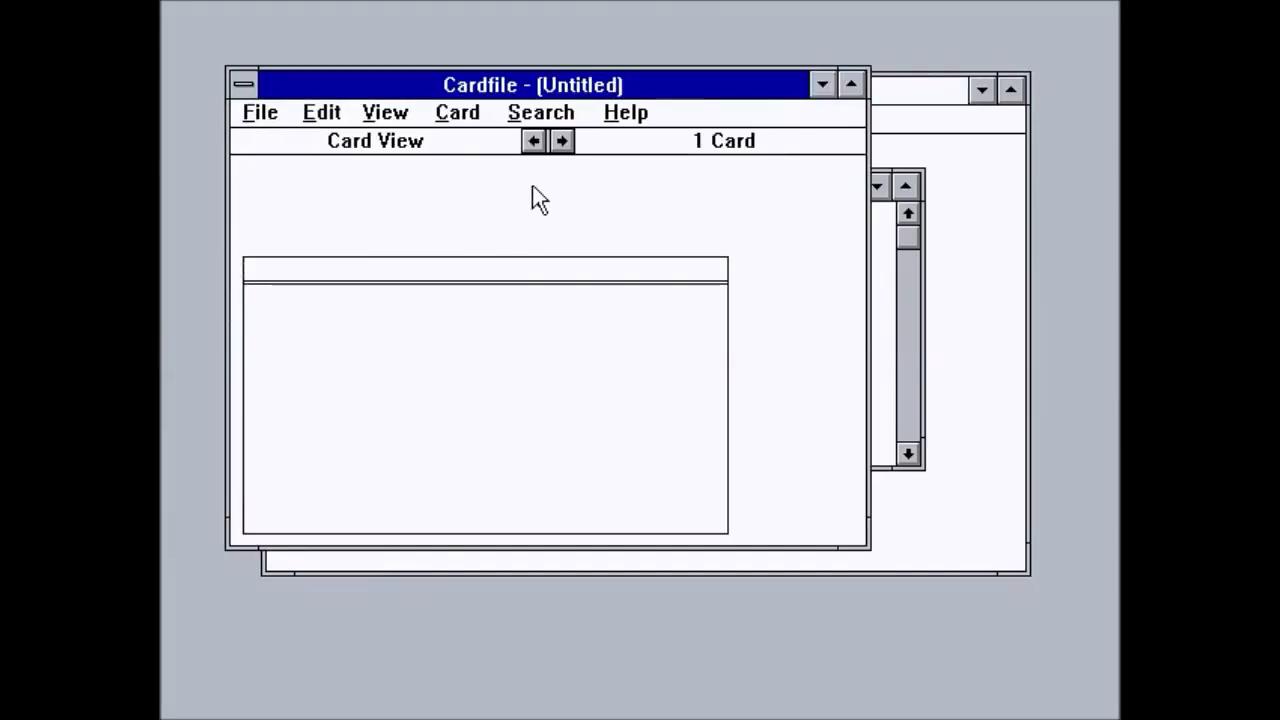
pyautogui.click(328, 112)
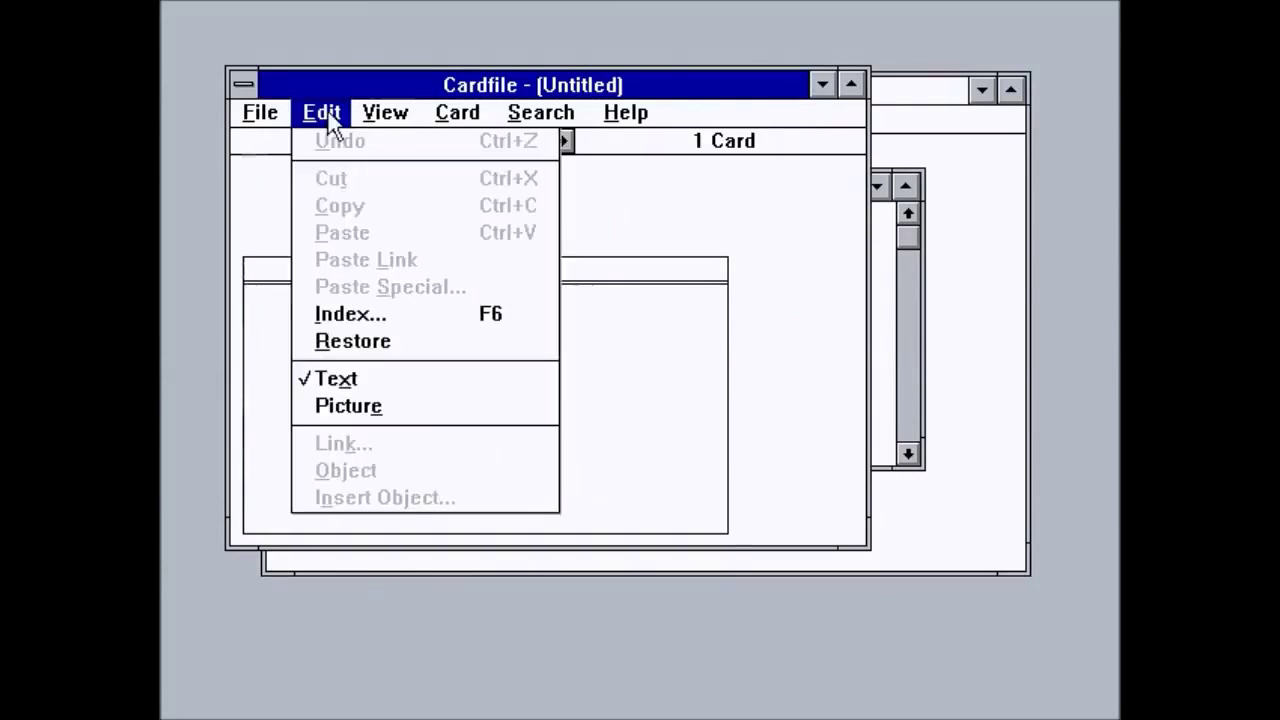
pyautogui.click(363, 316)
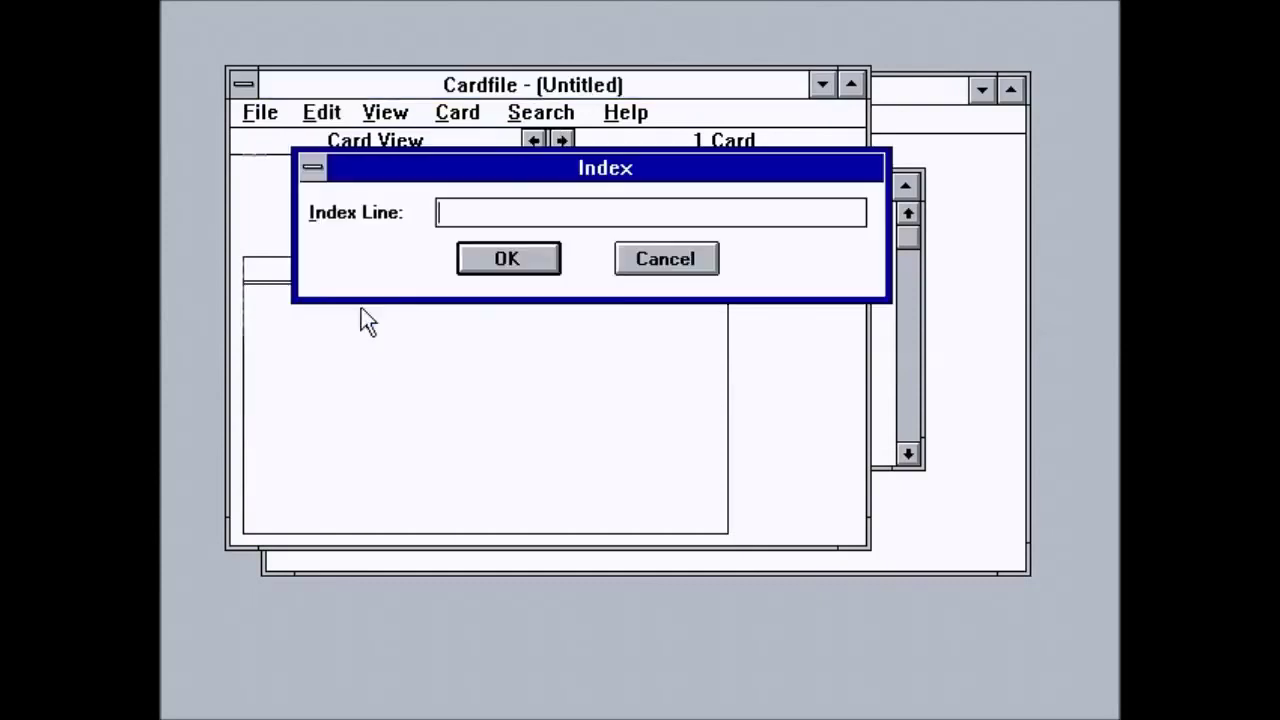
pyautogui.click(640, 265)
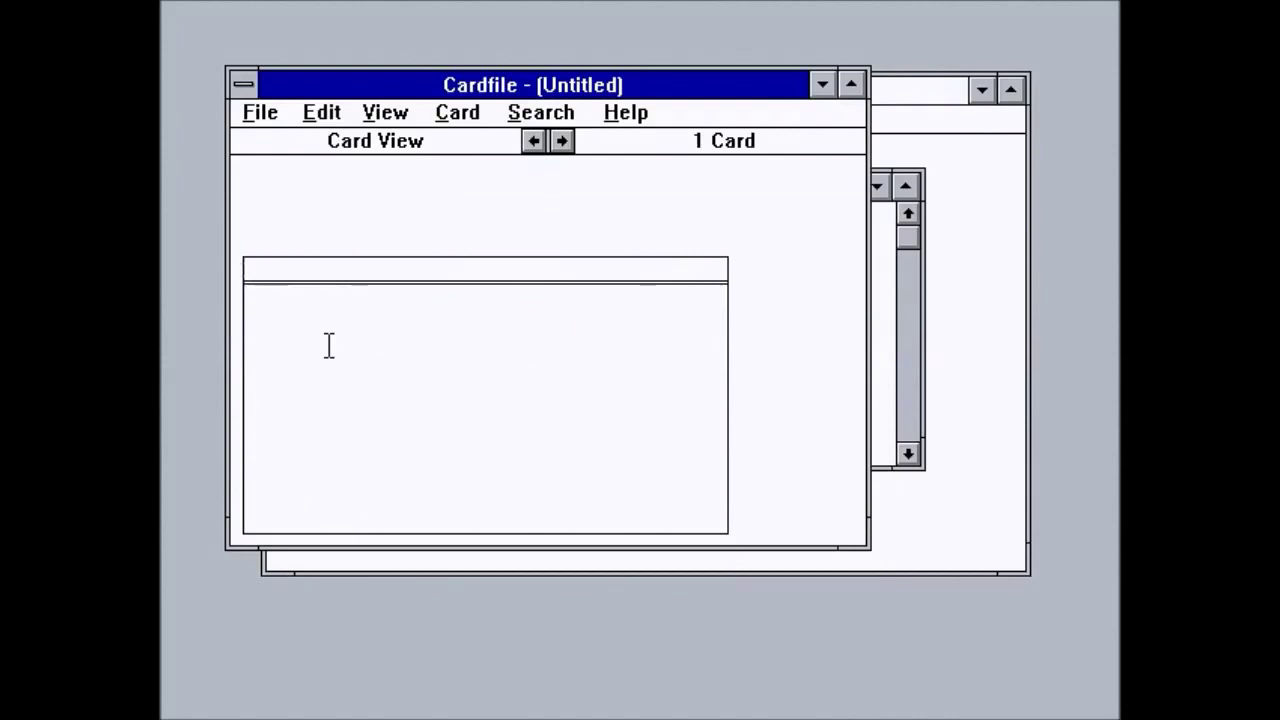
pyautogui.click(470, 115)
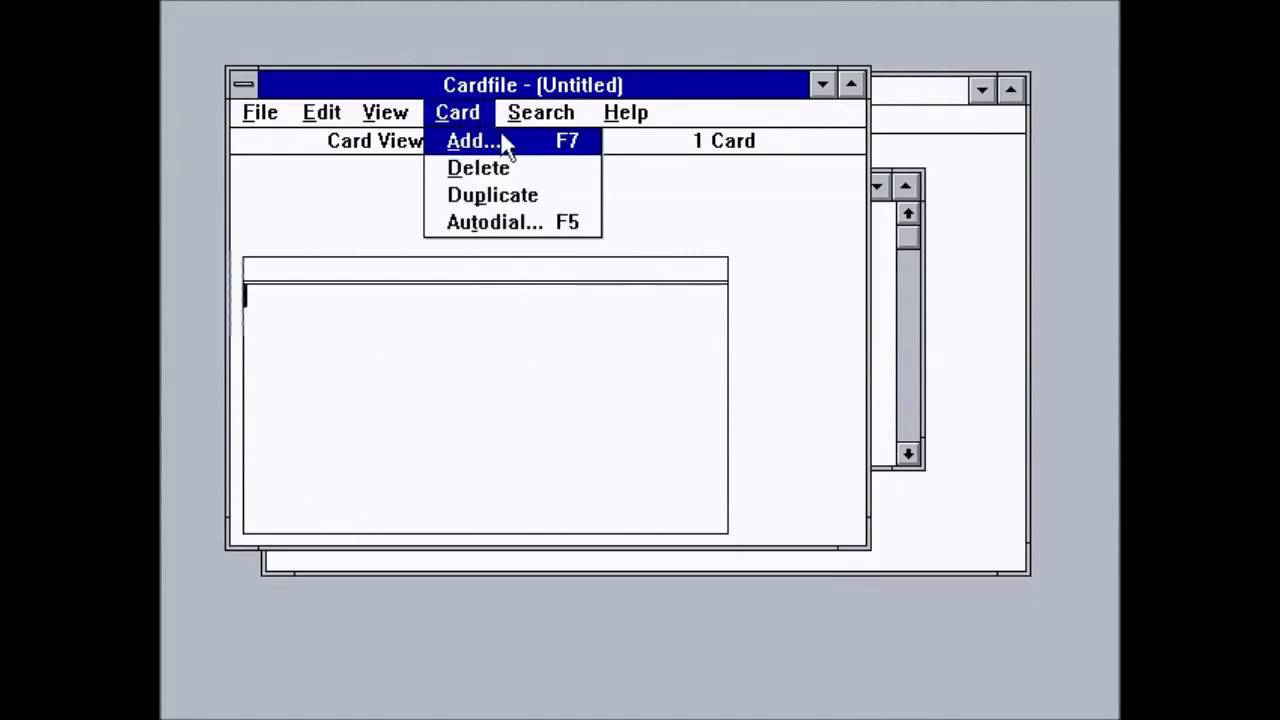